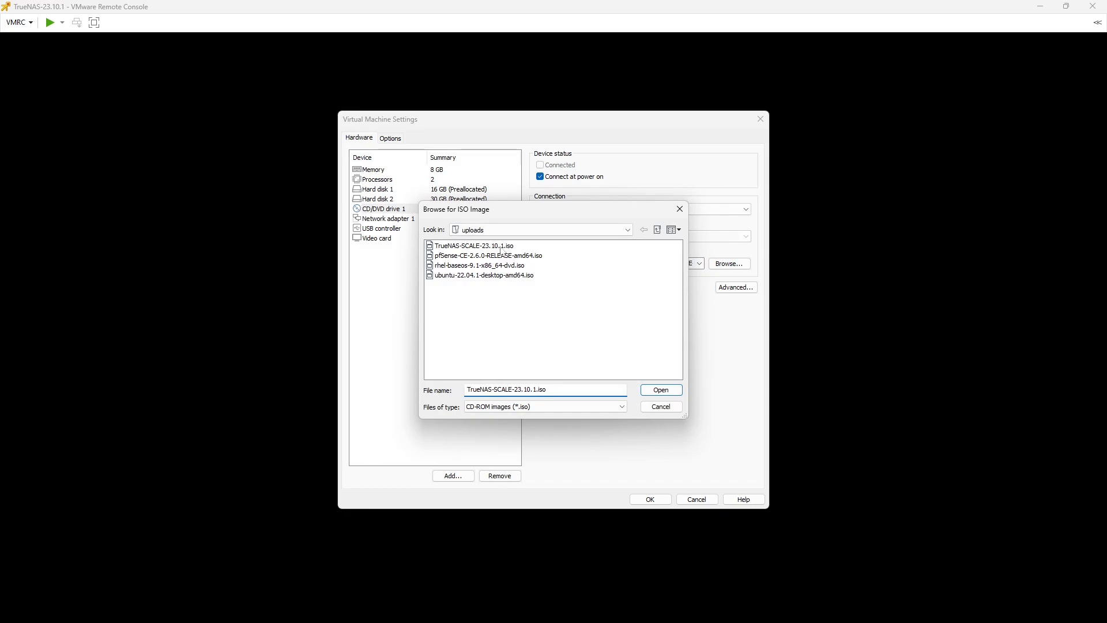
Load TrueNAS-SCALE-23.10.1.iso as the VM's CD image, save the settings, and power the VM on
left_click(495, 250)
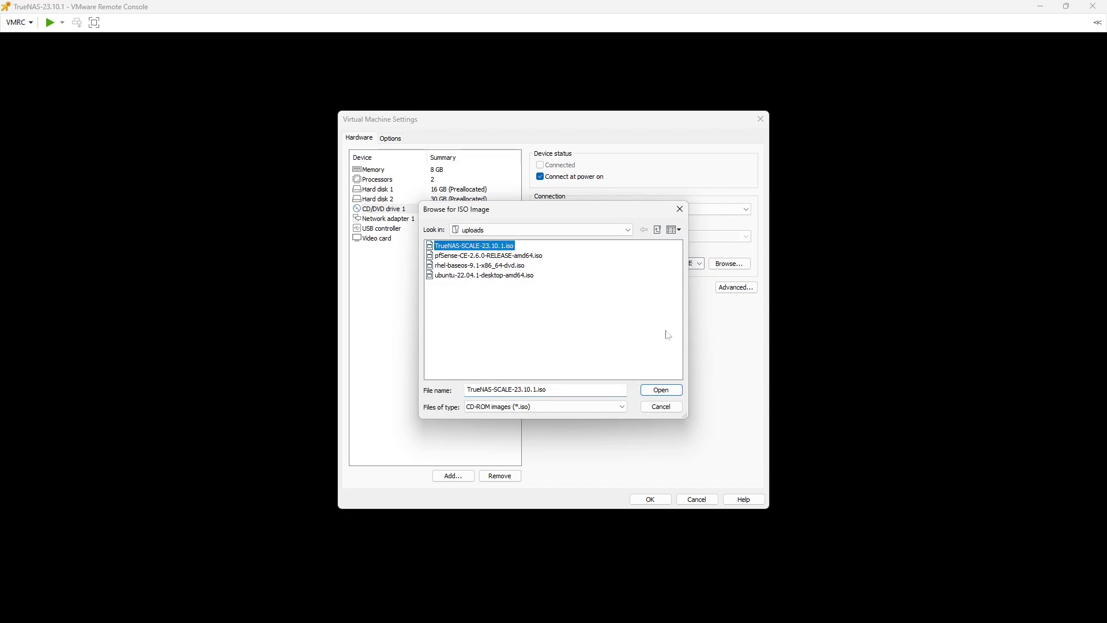
left_click(659, 391)
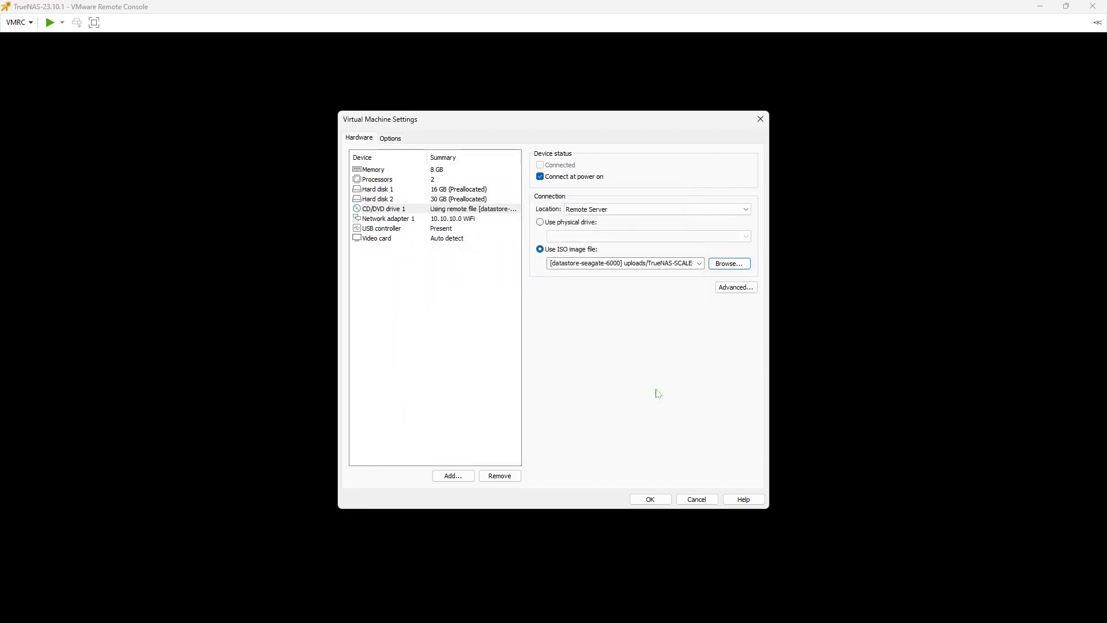
left_click(648, 500)
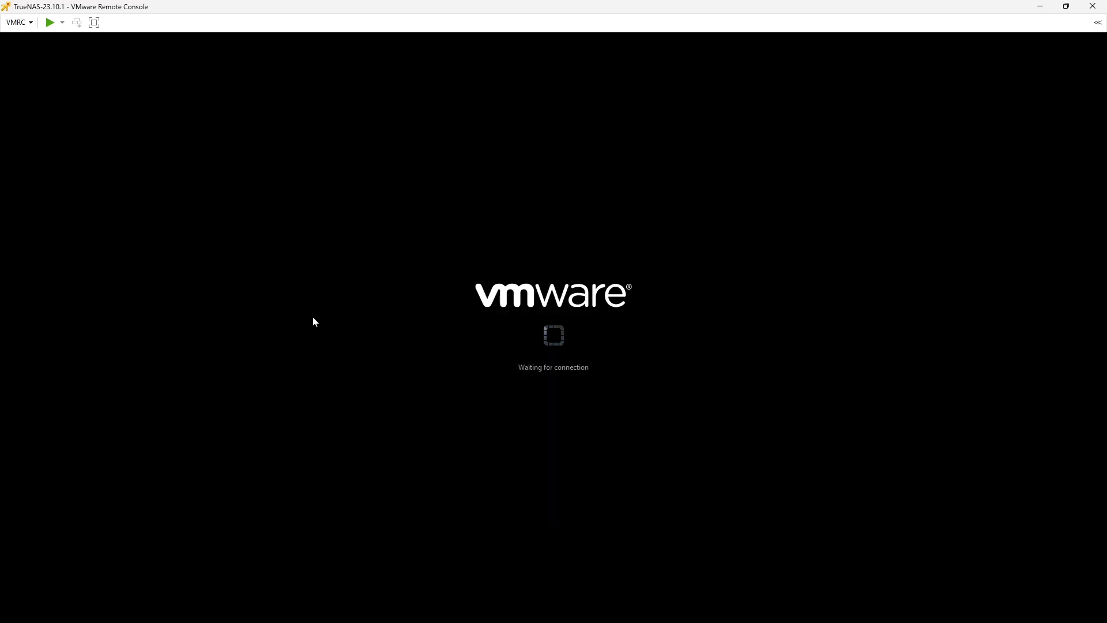
left_click(50, 22)
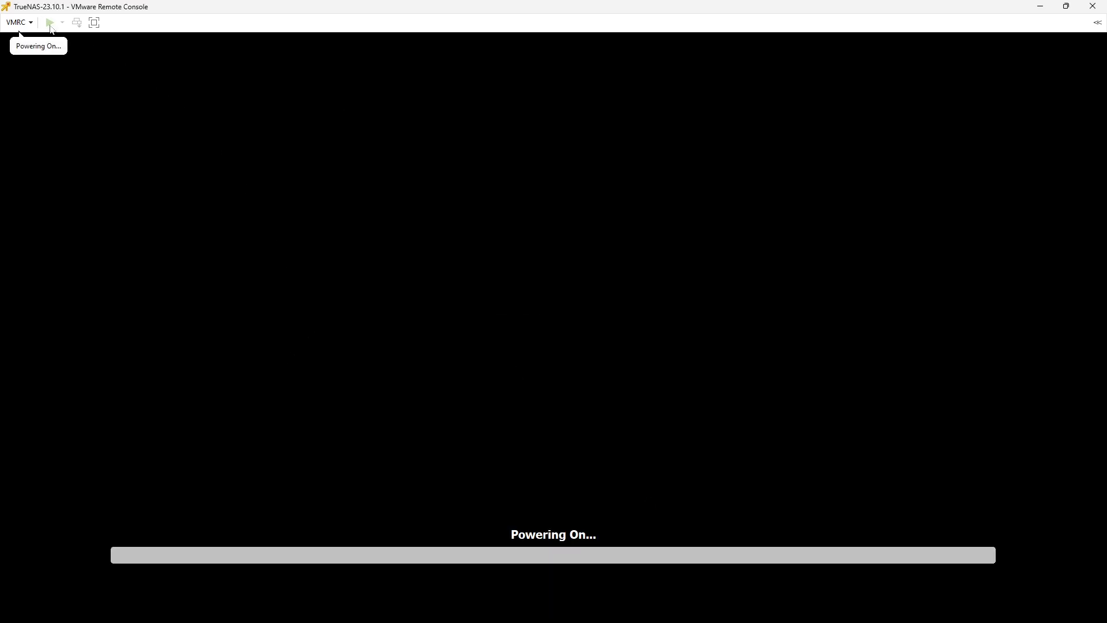
left_click(168, 191)
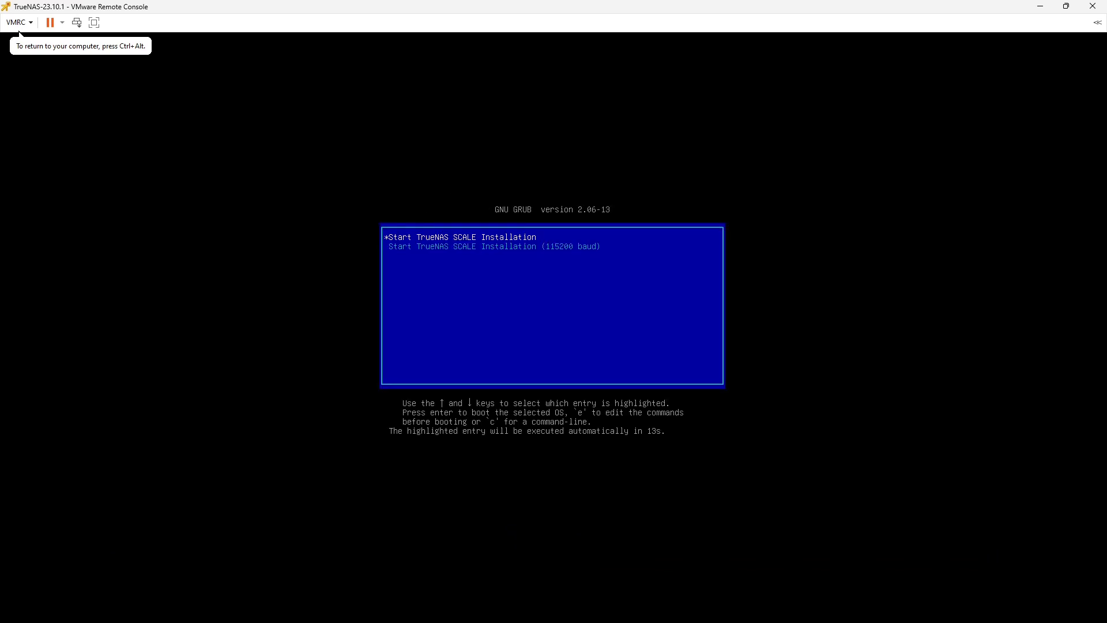
Boot the installer and choose Install/Upgrade onto the 16 GiB sda disk, accepting the erase warning
key("Return")
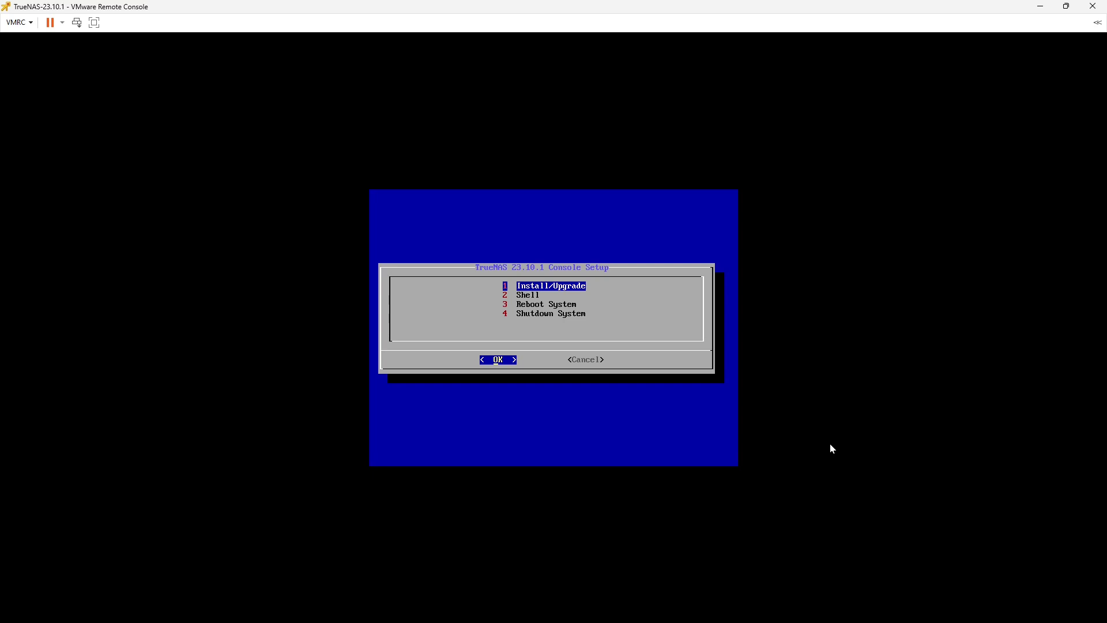
key("Return")
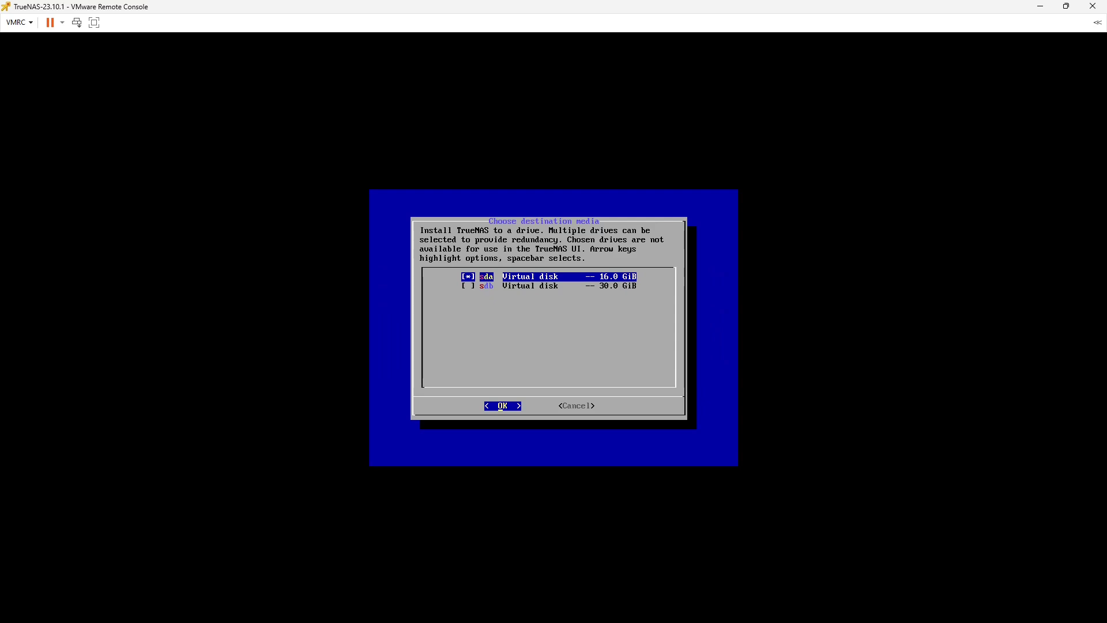
key("Return")
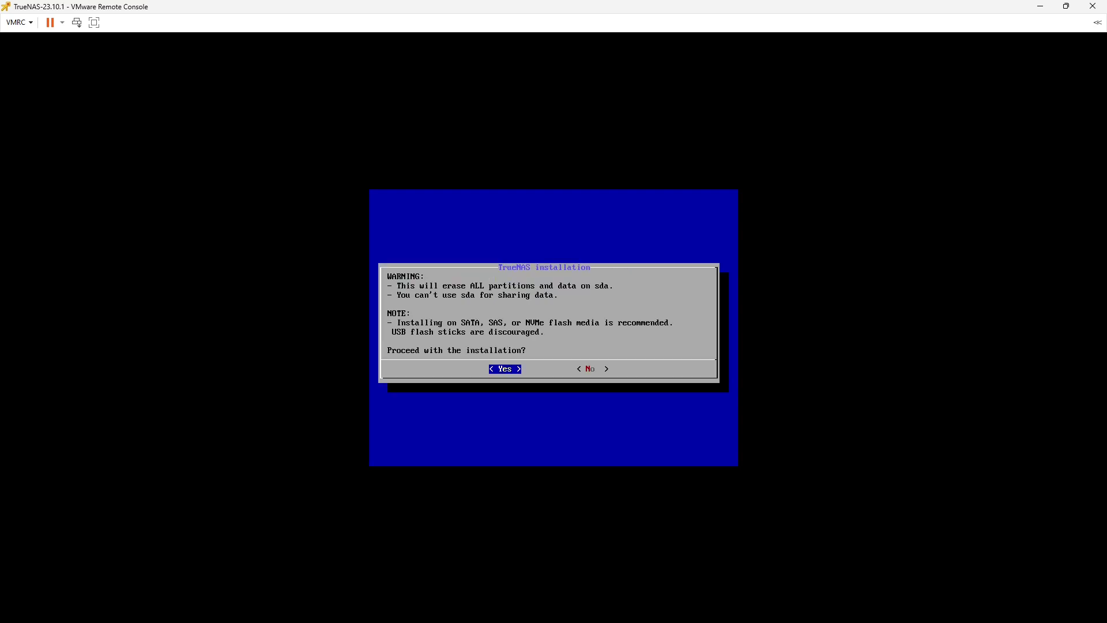
key("Return")
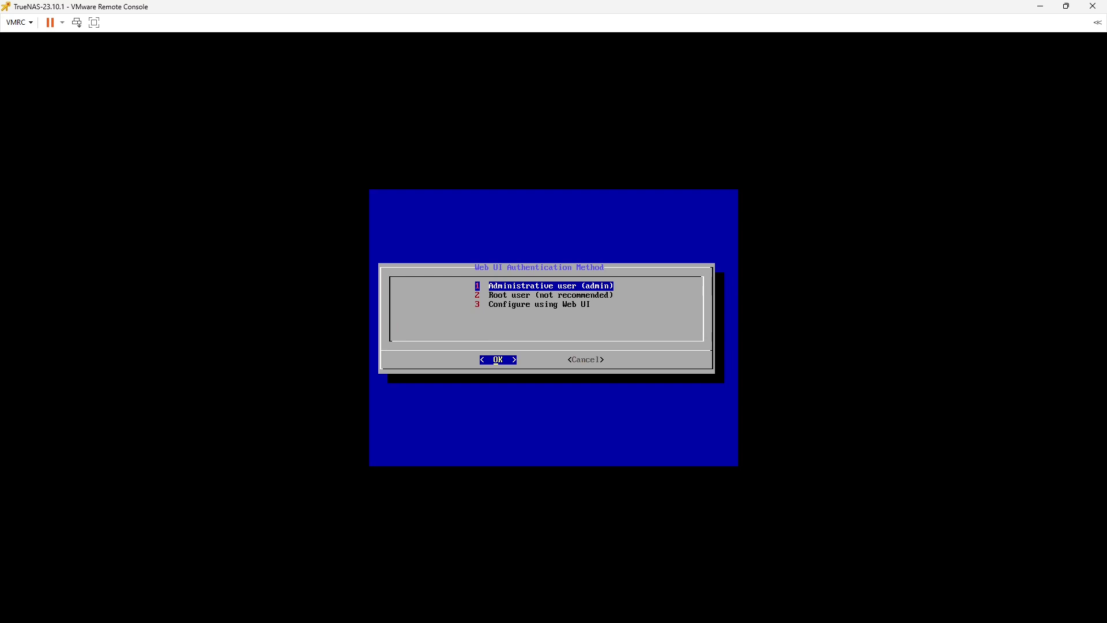
Choose the Administrative user (admin) for web login, then enter and confirm its password
key("Return")
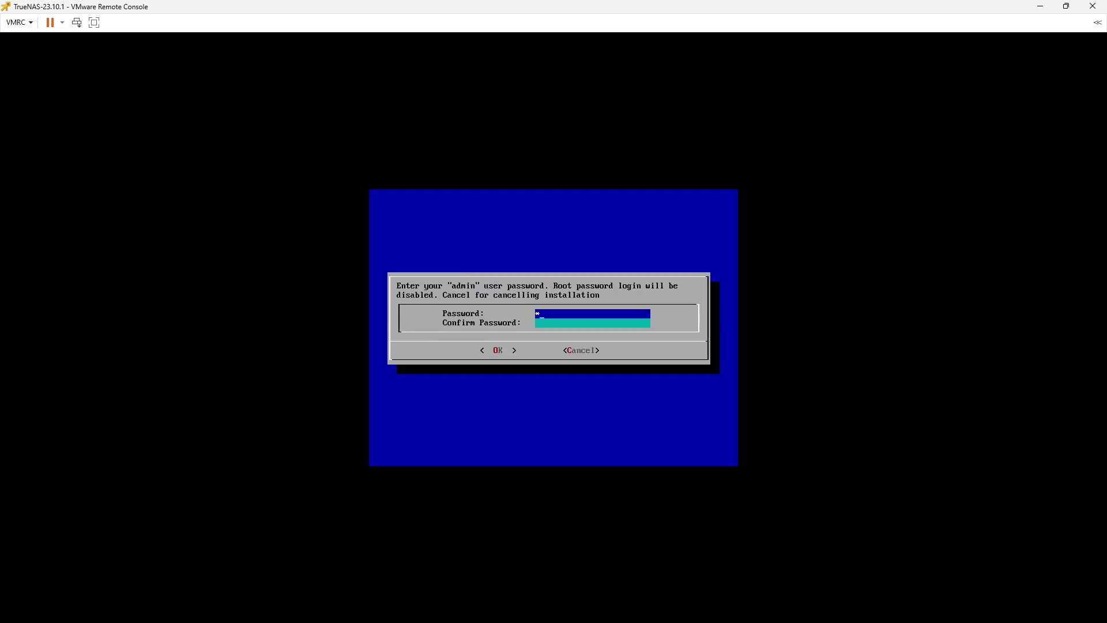
type("********")
key("Tab")
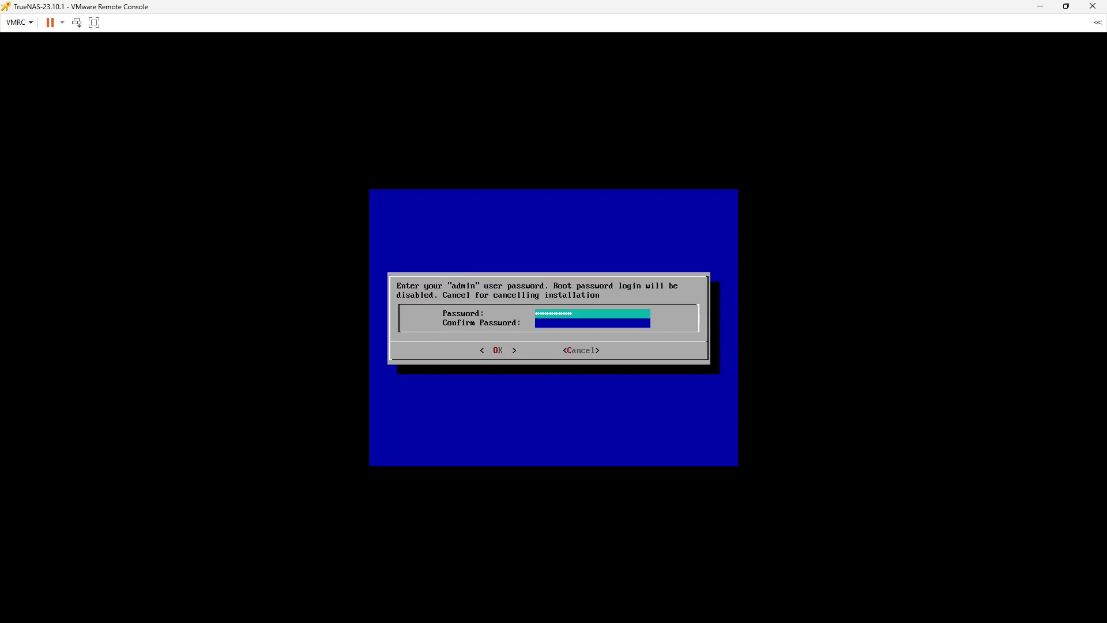
type("********")
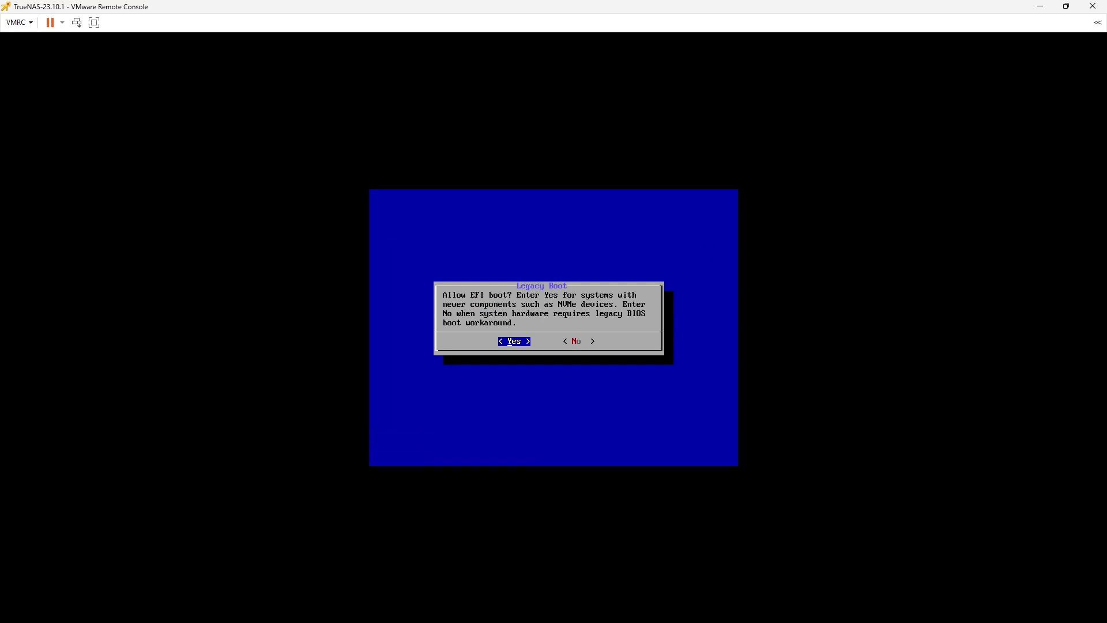
Answer Yes to allow EFI boot so the installation onto sda proceeds
key("Return")
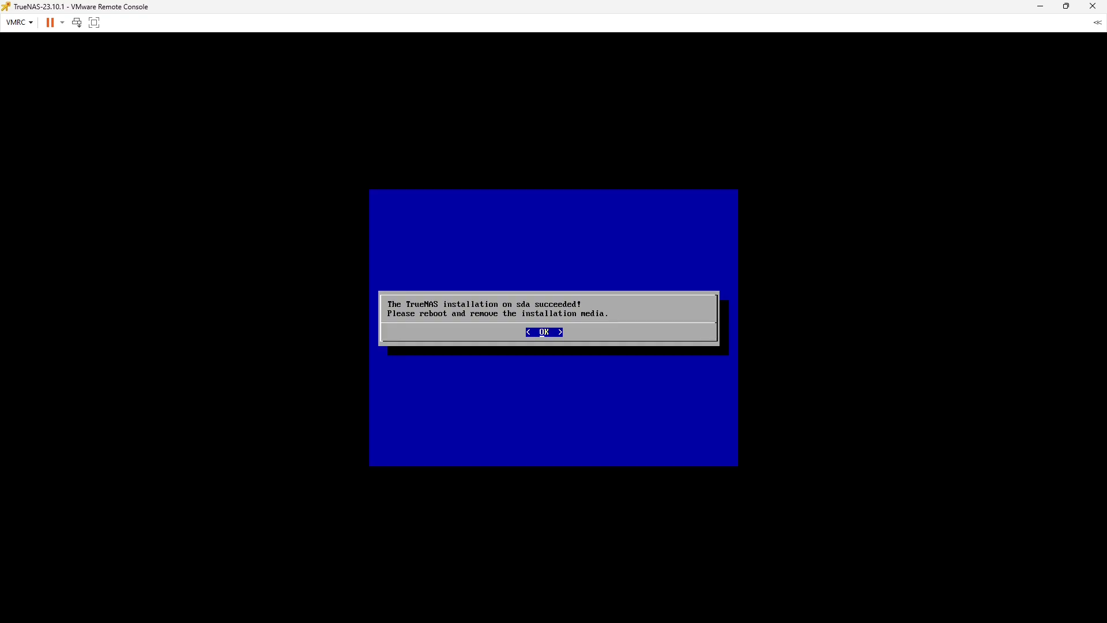
Dismiss the success message, pick Reboot System, and boot the installed TrueNAS SCALE 23.10.1
key("Return")
key("Down")
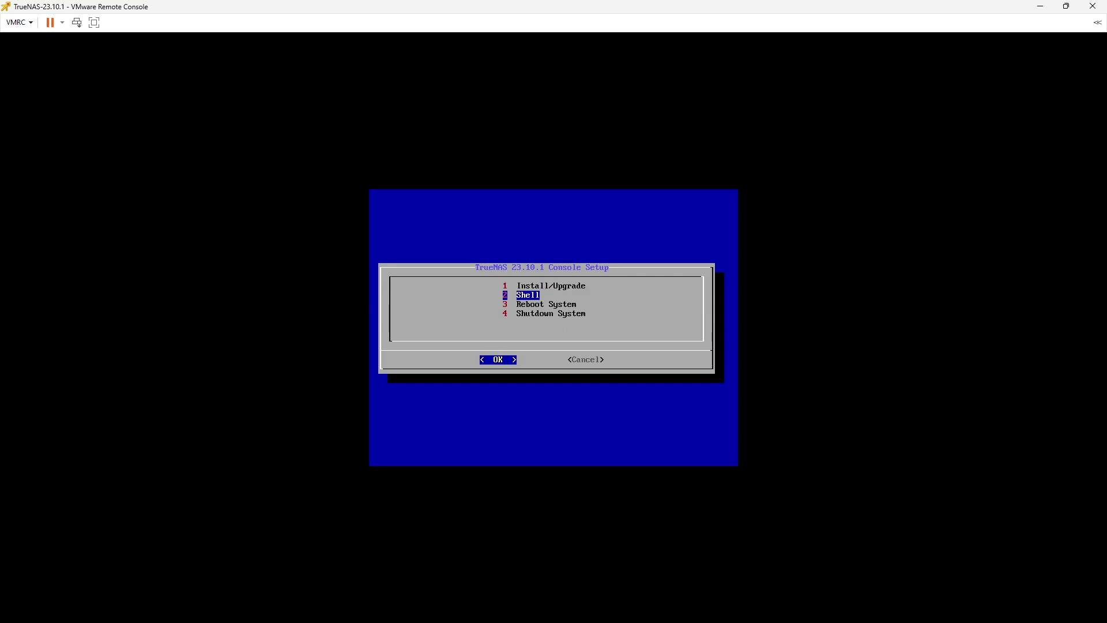
key("Down")
key("Return")
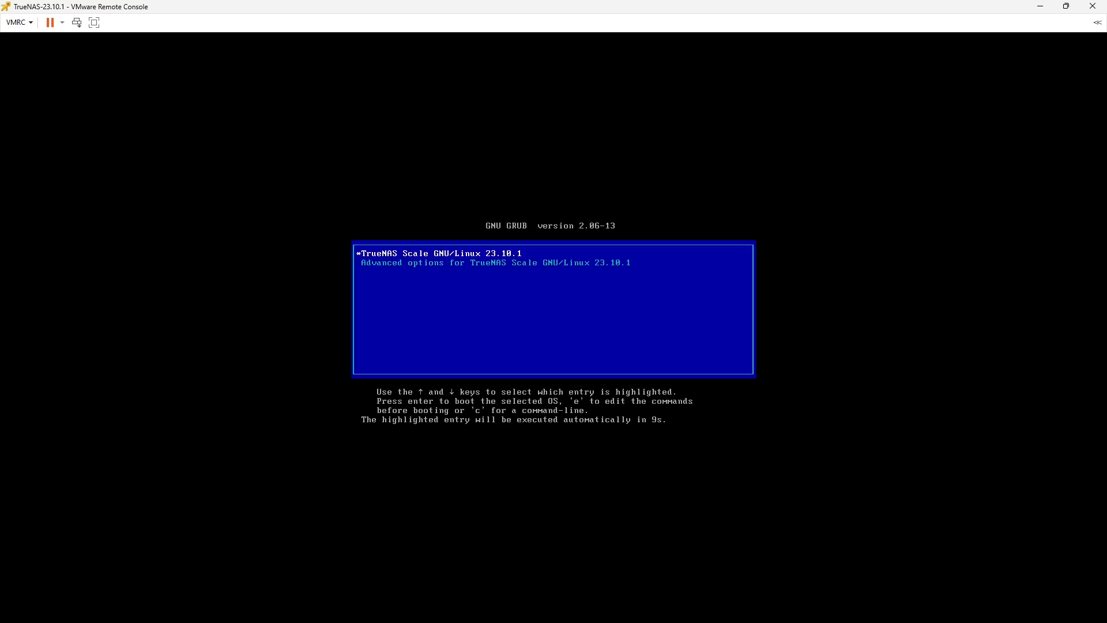
key("Return")
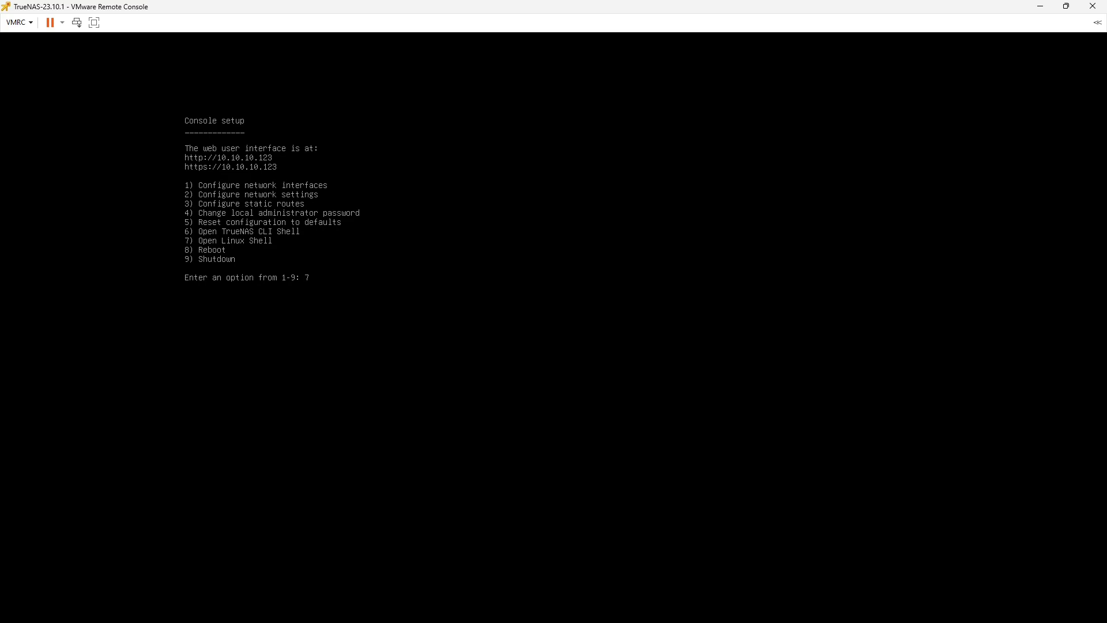
In the Linux shell (option 7), ping 1.1.1.1 and stop it with Ctrl+C to see 0% loss
key("Return")
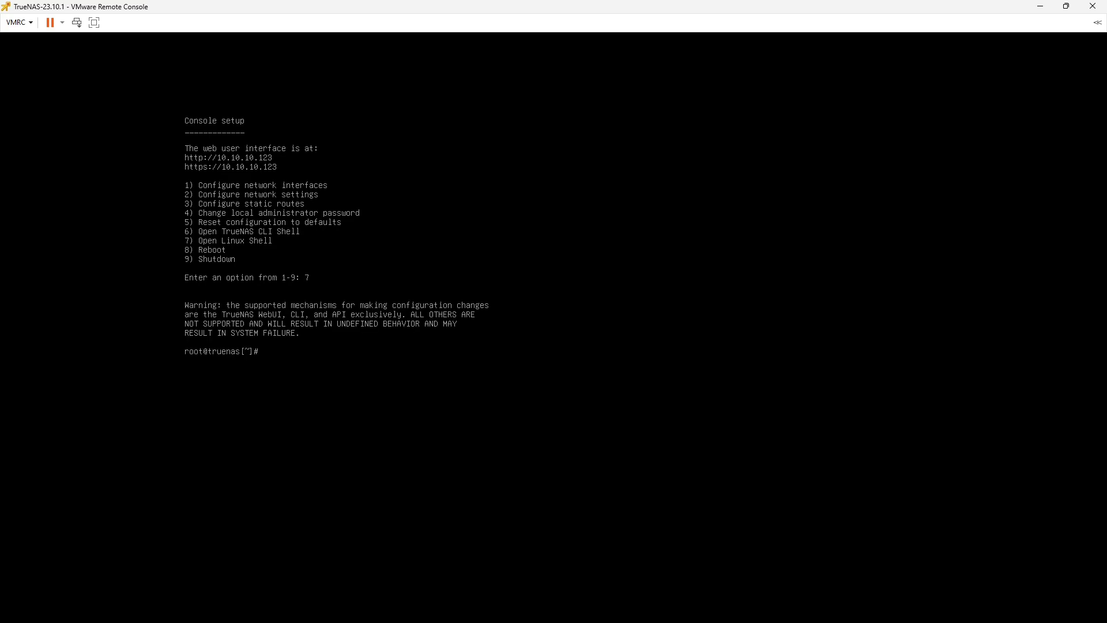
type("ping 1.1.1.1")
key("Return")
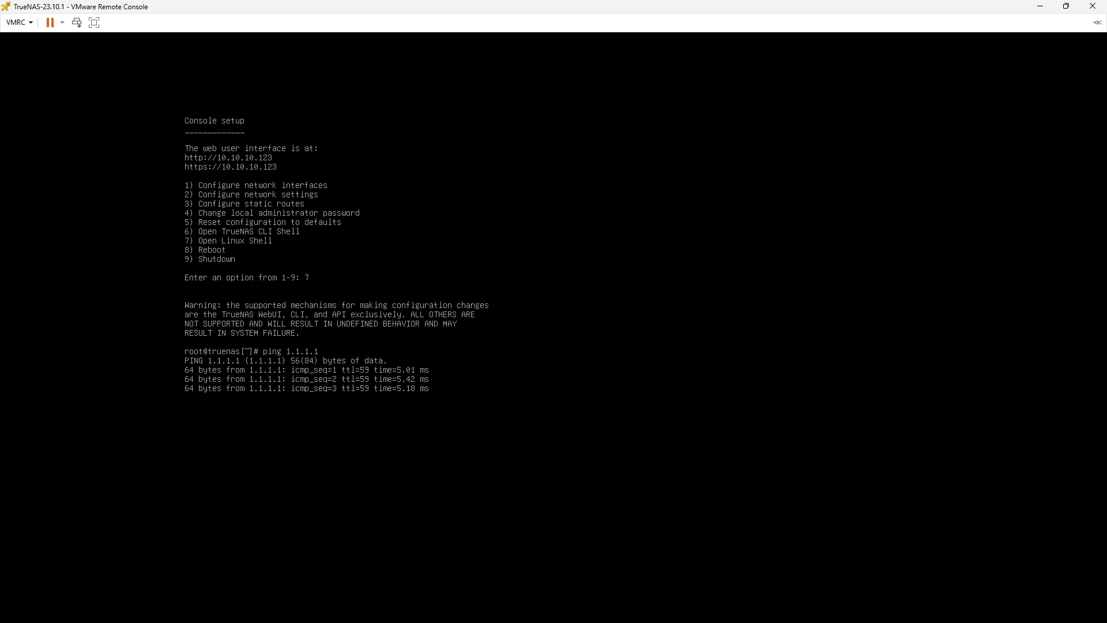
key("ctrl+c")
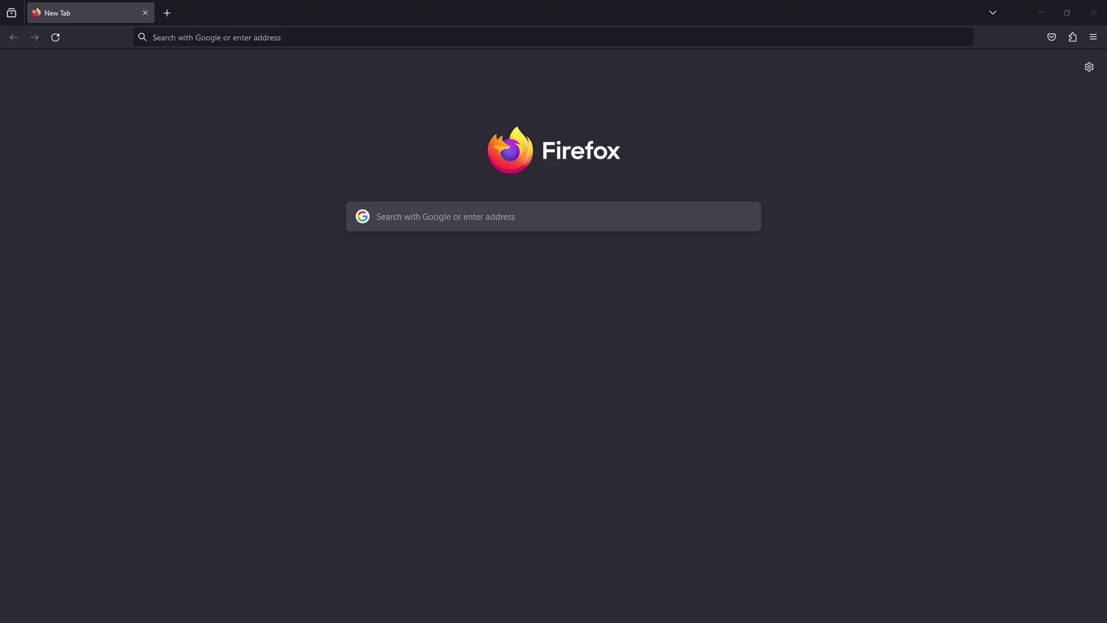
Browse to 10.10.10.123, log in as admin with its password, and decline saving the login
type("10.10.10.123/")
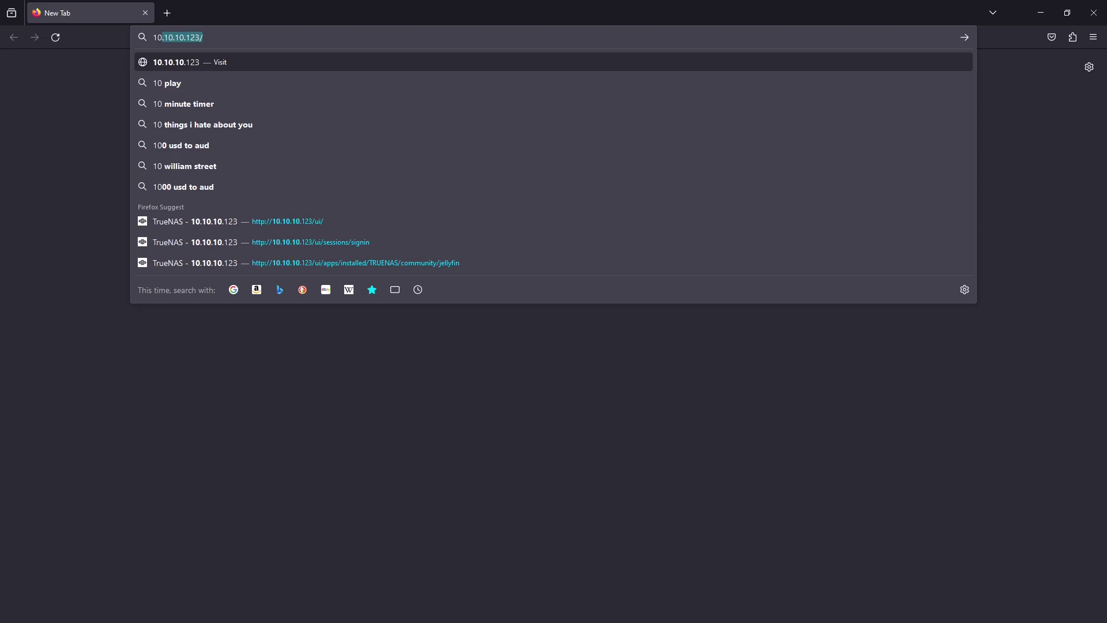
key("Return")
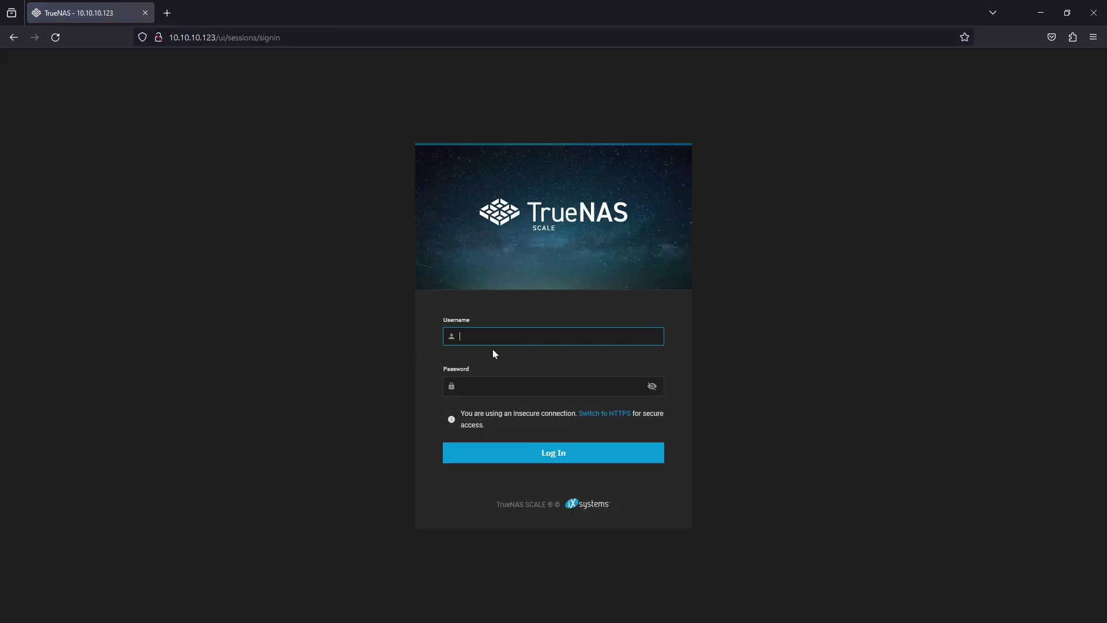
left_click(489, 337)
type("admin")
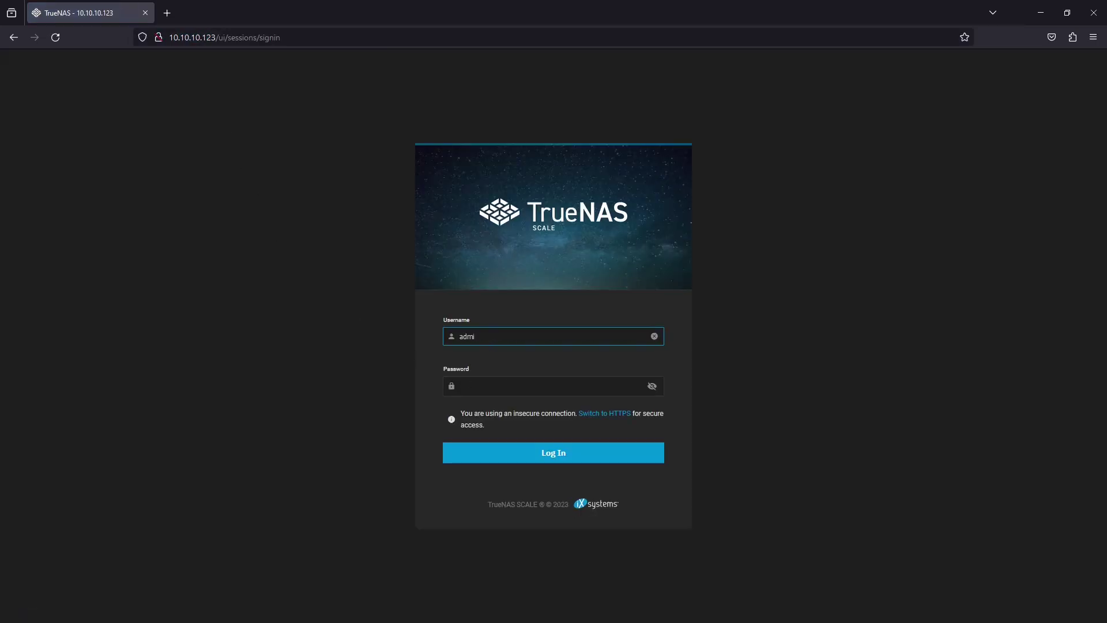
key("Tab")
type("******")
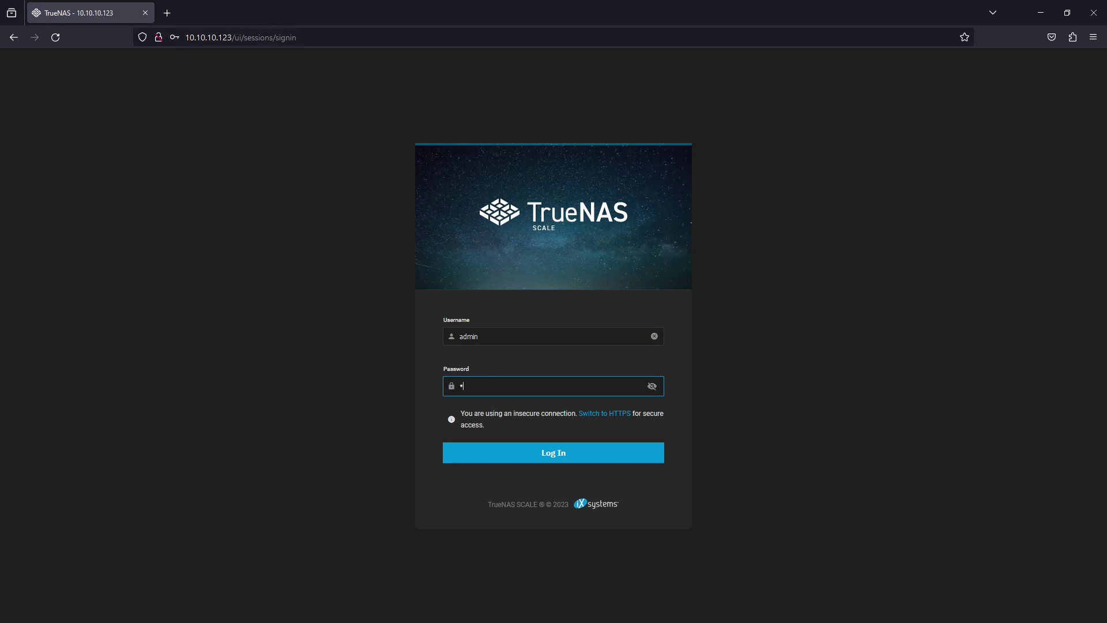
key("Return")
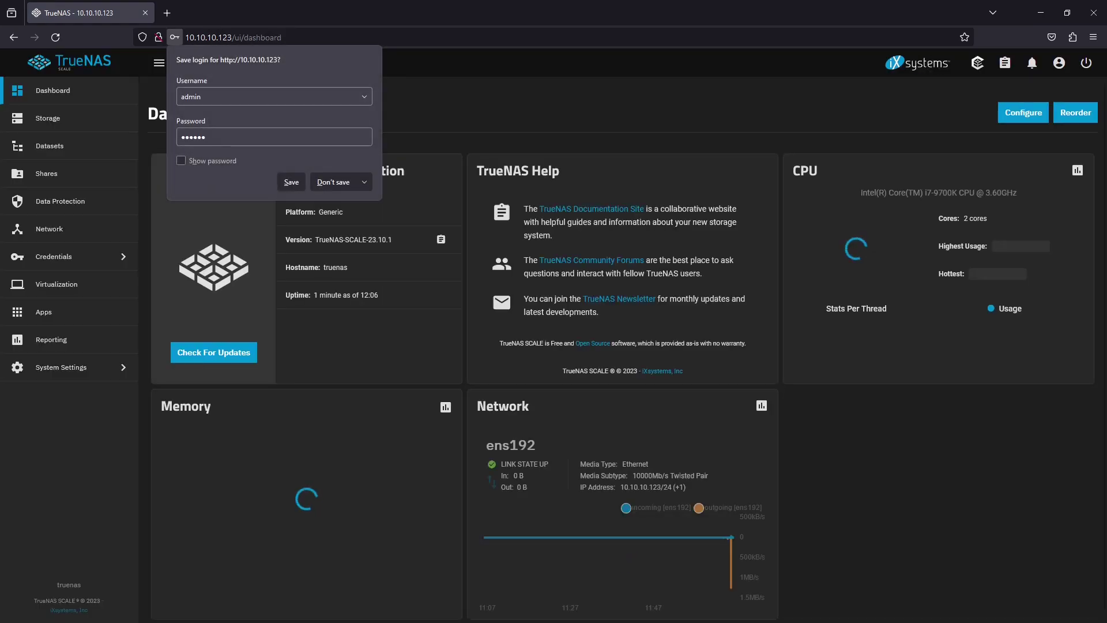
left_click(345, 183)
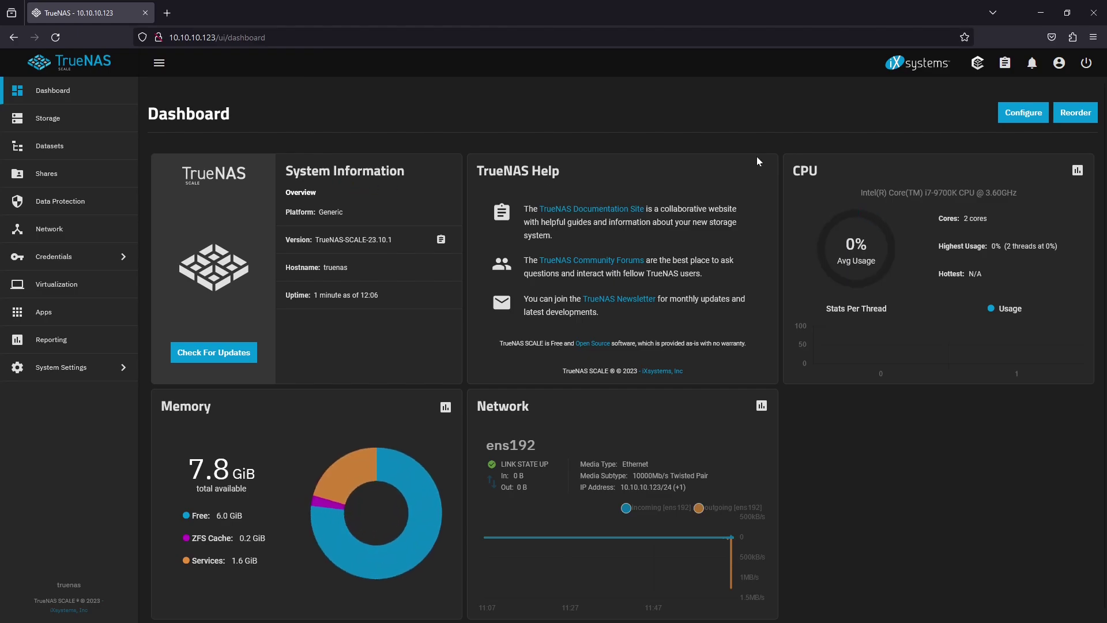
In System Settings > General, edit the GUI settings to disable usage collection and save
left_click(101, 367)
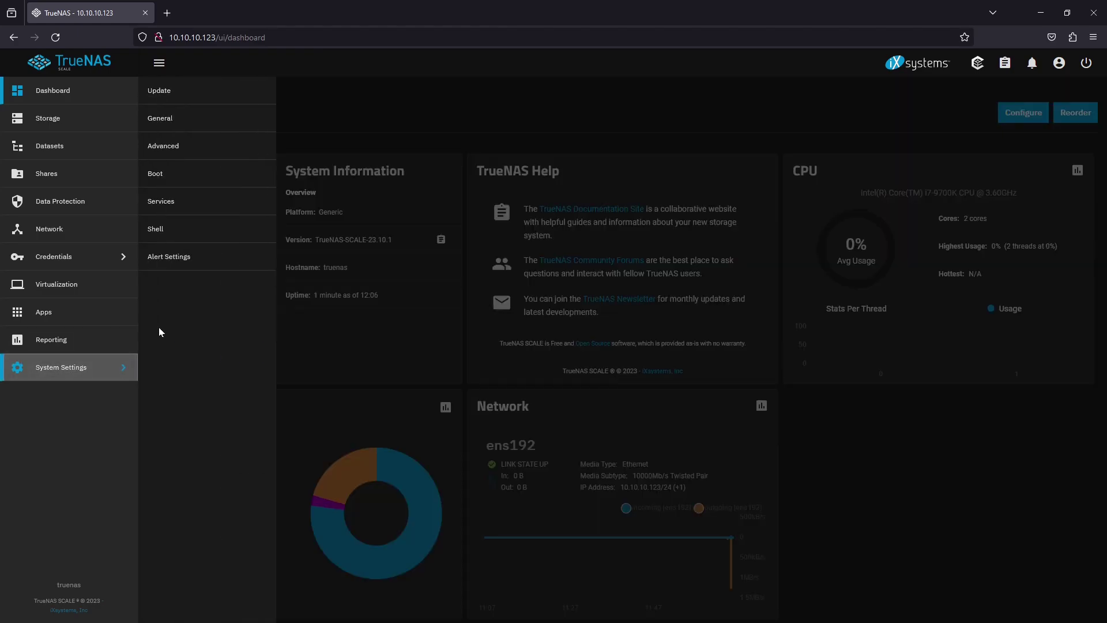
left_click(236, 118)
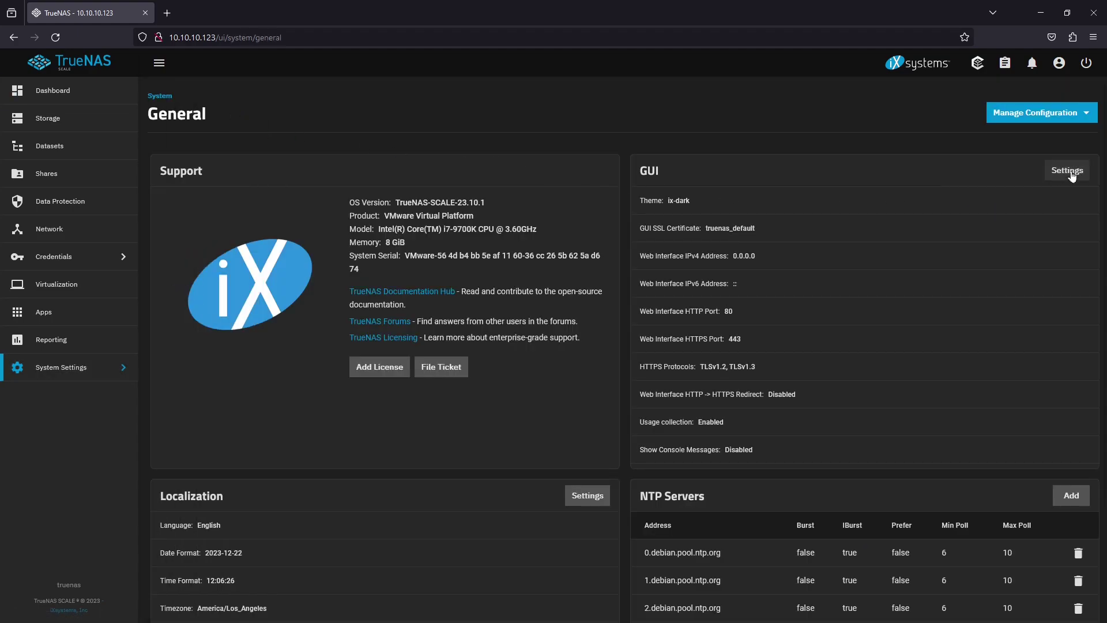
left_click(1067, 170)
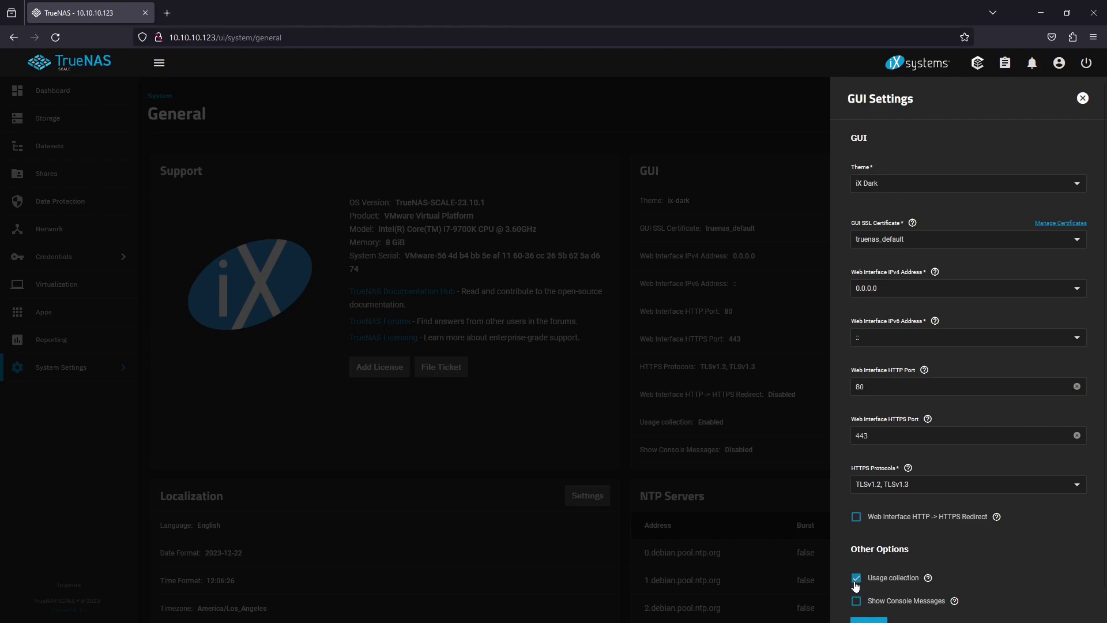
left_click(857, 578)
scroll(860, 582, "down", 1)
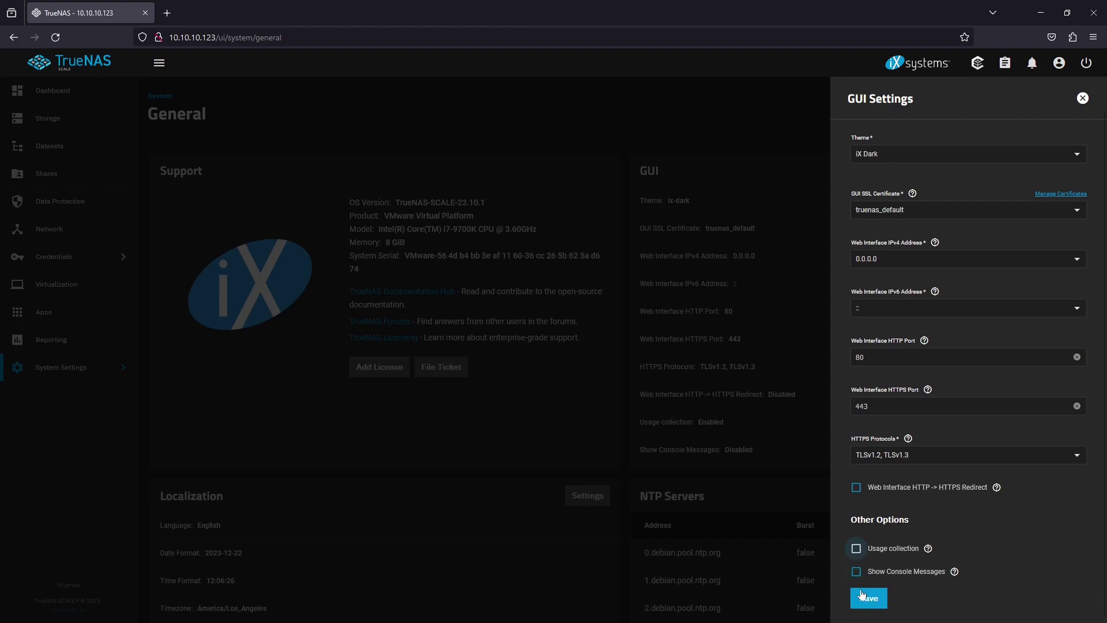
key("space")
left_click(869, 598)
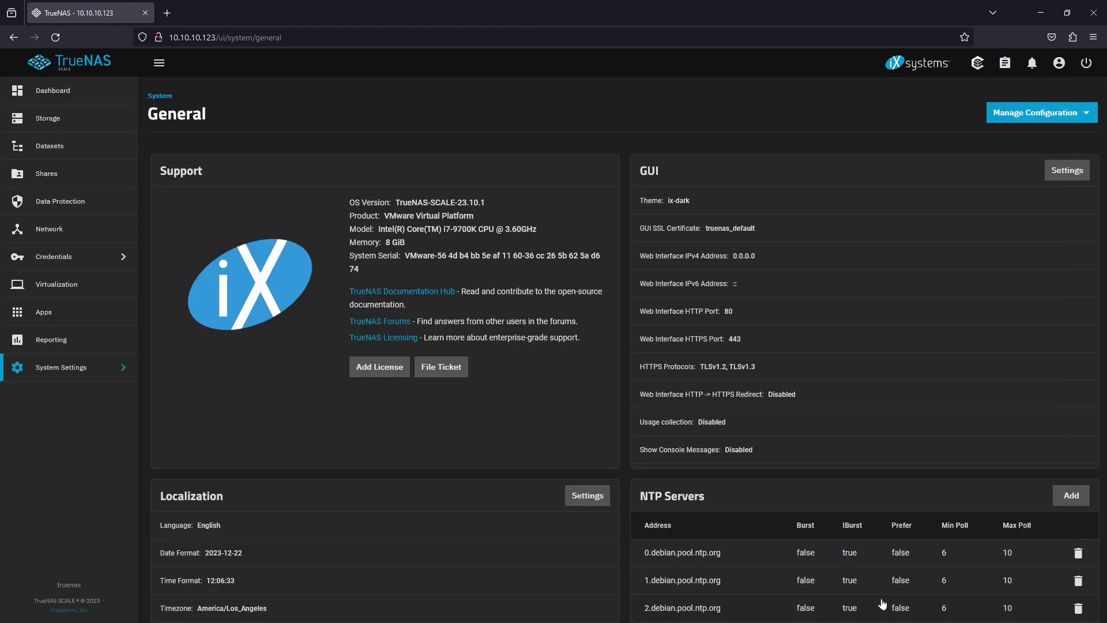
scroll(842, 538, "down", 3)
Set the Localization timezone to Australia/Sydney and save
left_click(594, 346)
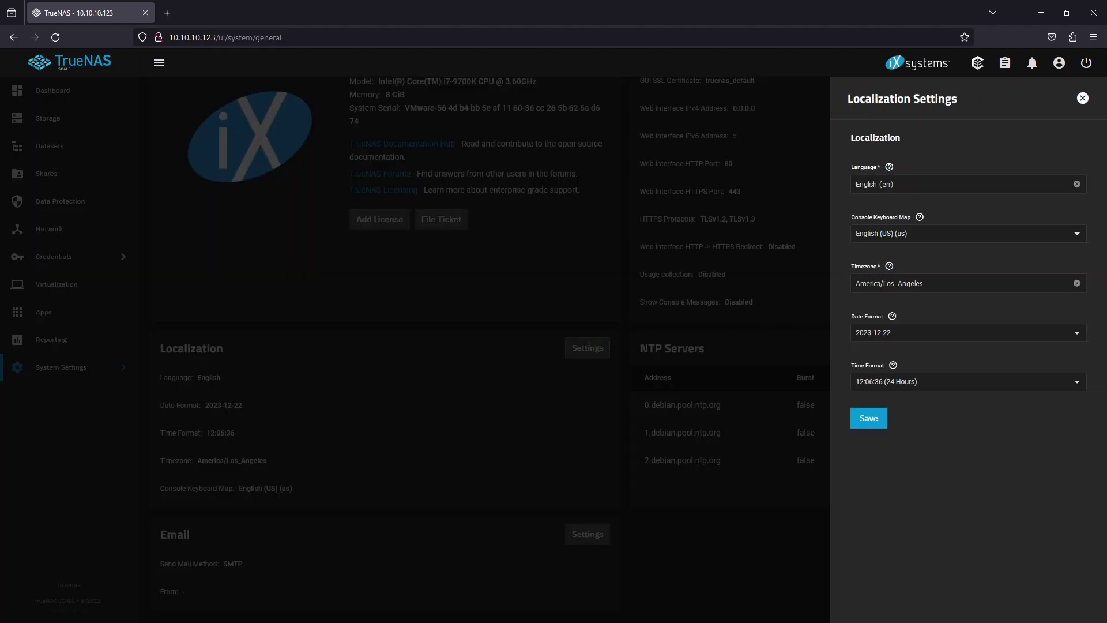
left_click(927, 284)
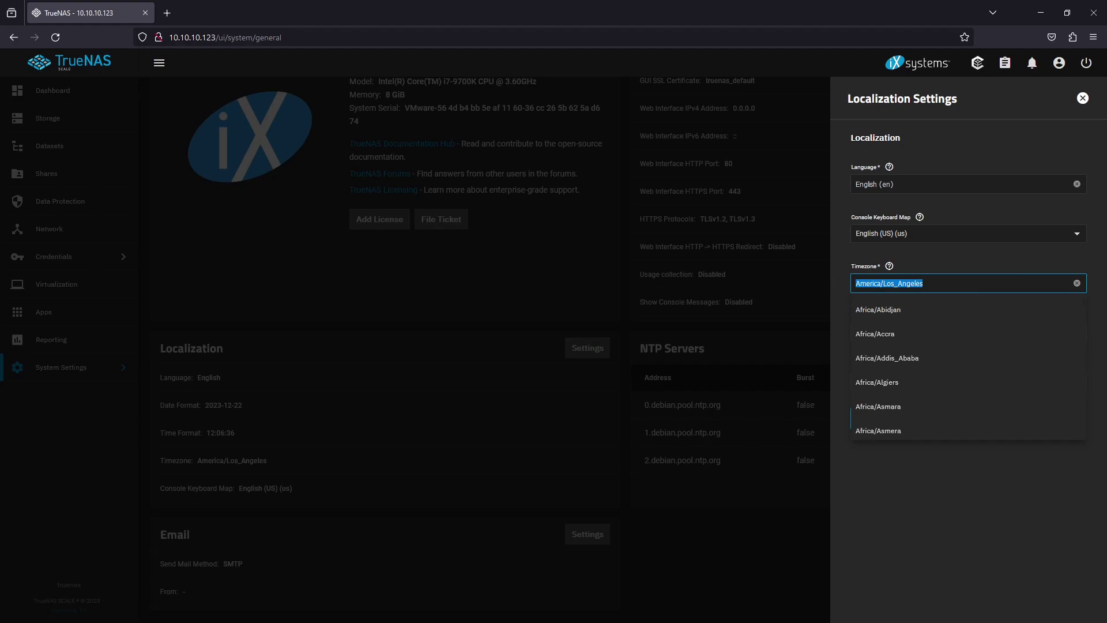
type("Australia")
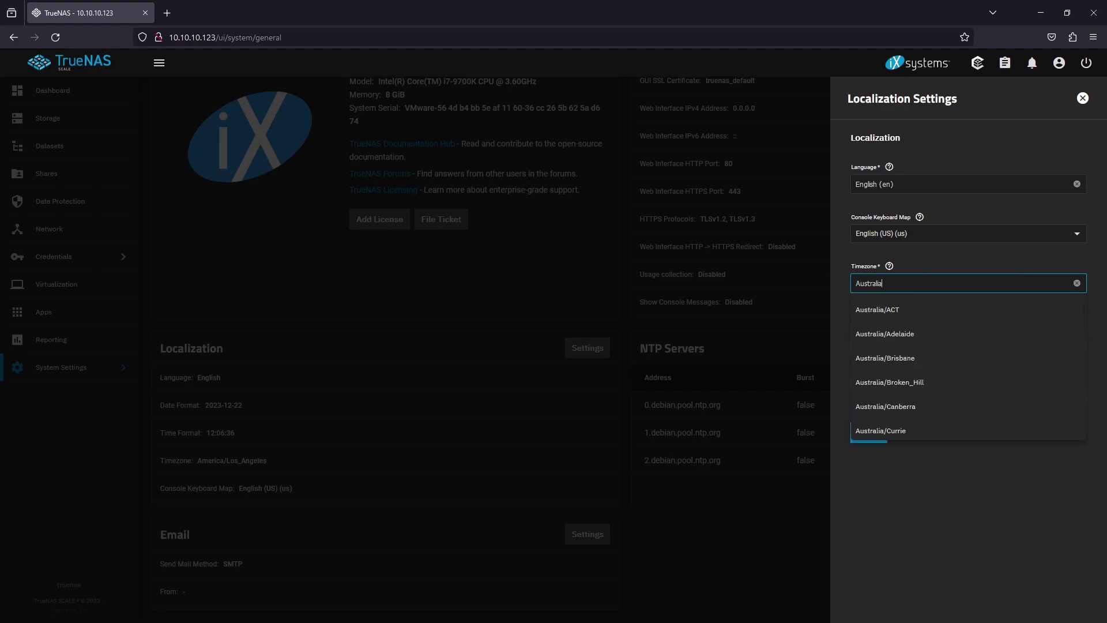
type("/sy")
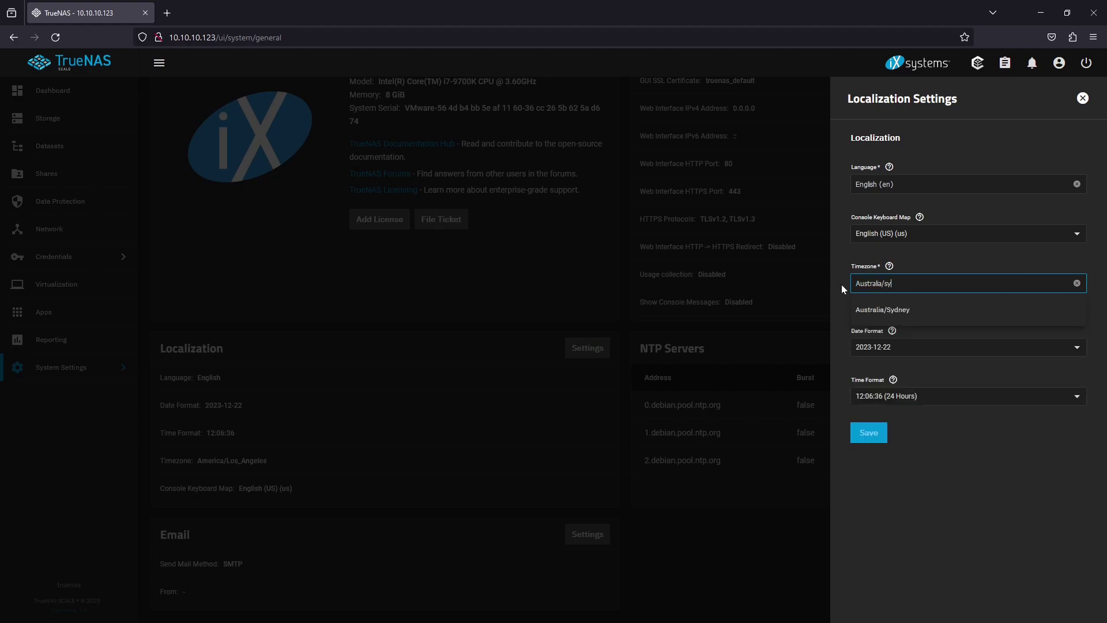
left_click(956, 315)
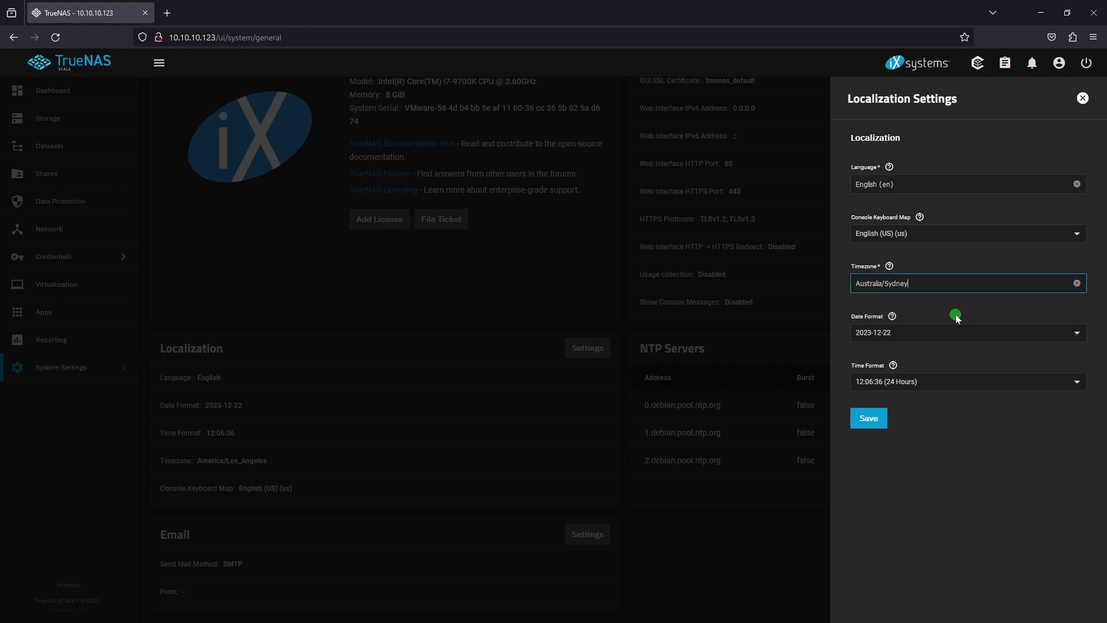
left_click(878, 418)
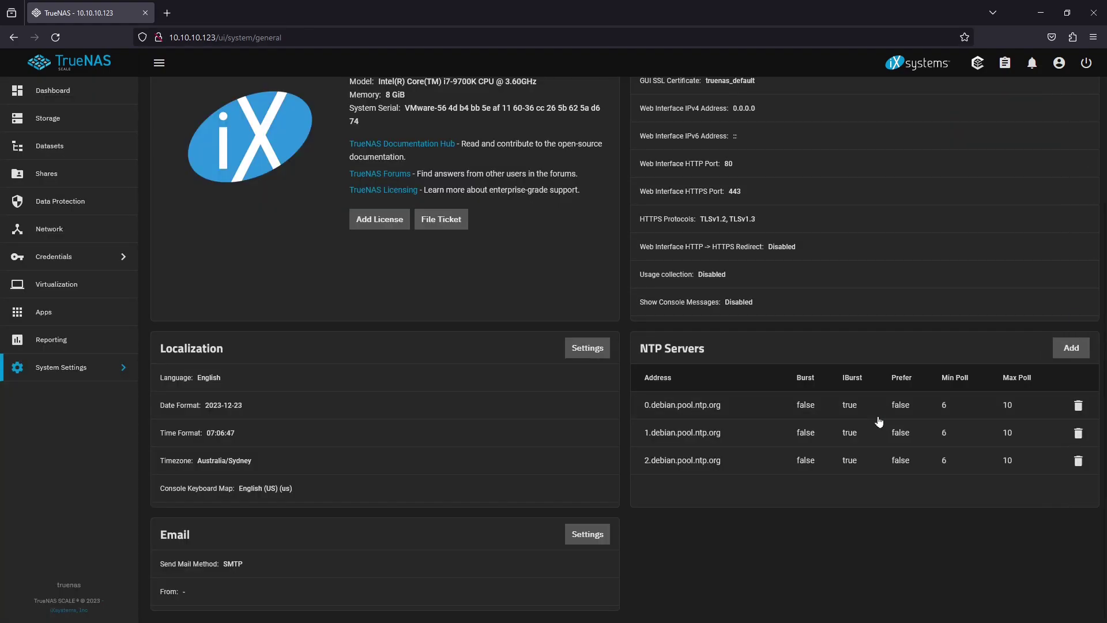
In Network Global Configuration, change the hostname to truenas-demo2310 and save
left_click(95, 238)
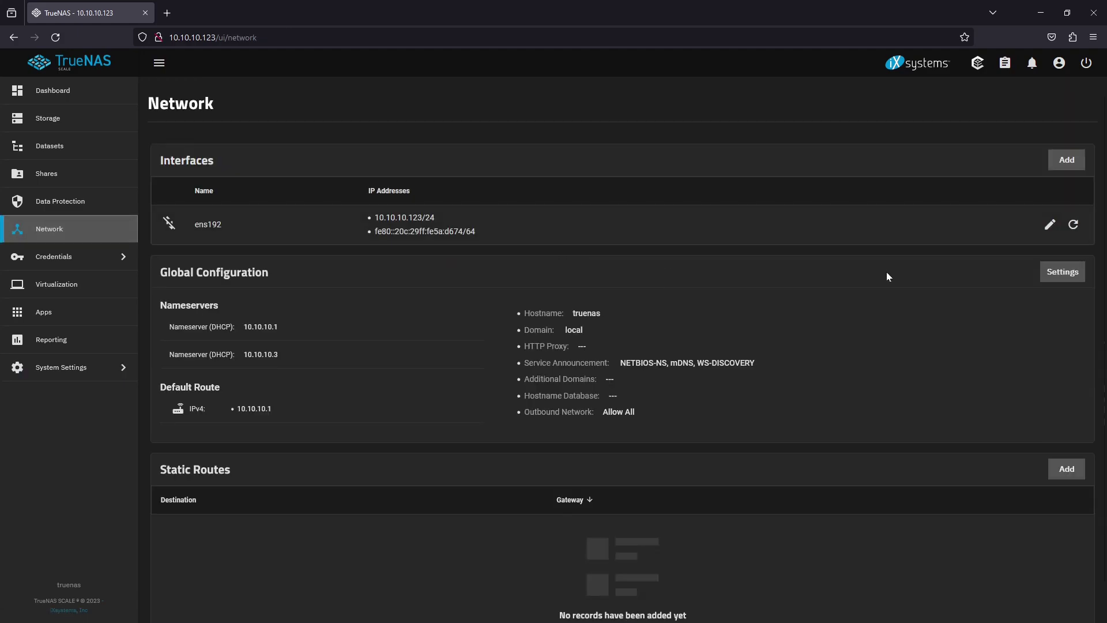
left_click(1070, 276)
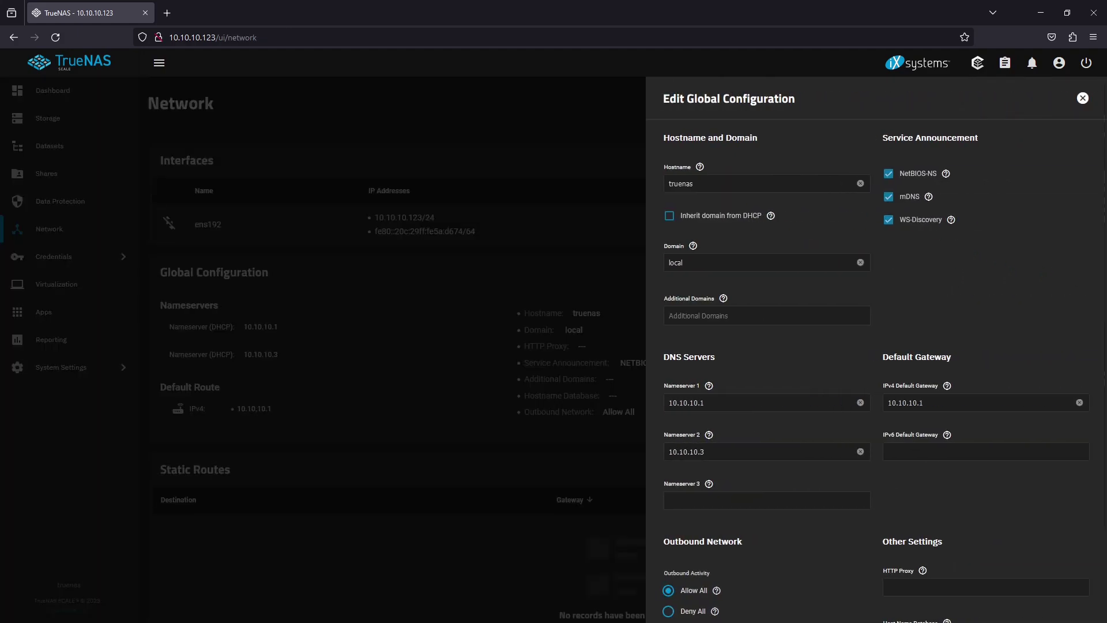
left_click(734, 181)
type("-dem")
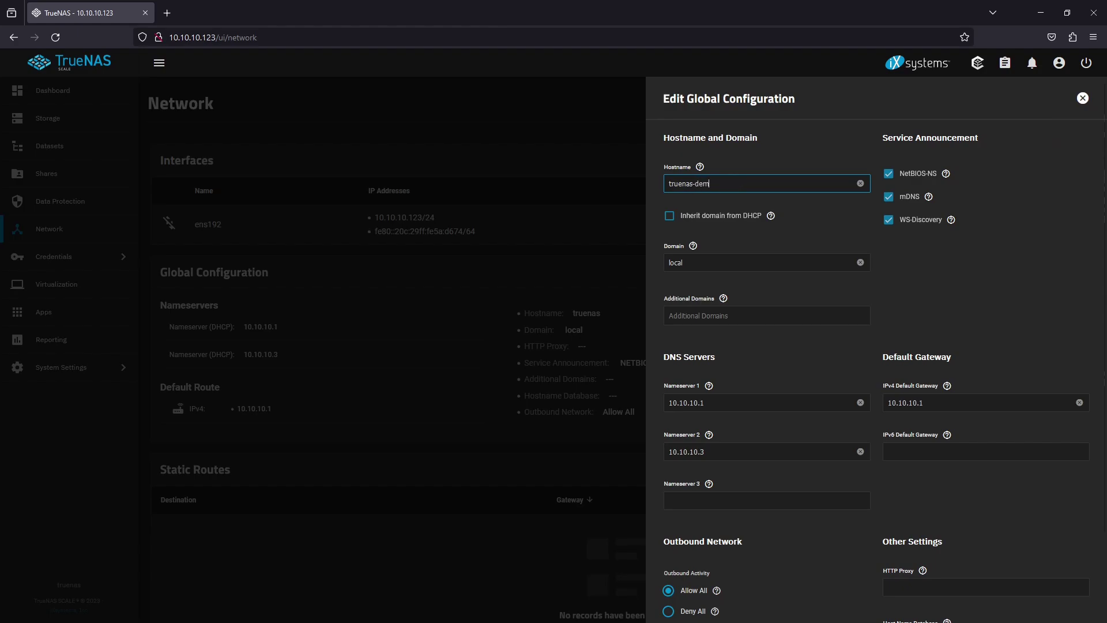
type("o2310")
scroll(859, 404, "down", 3)
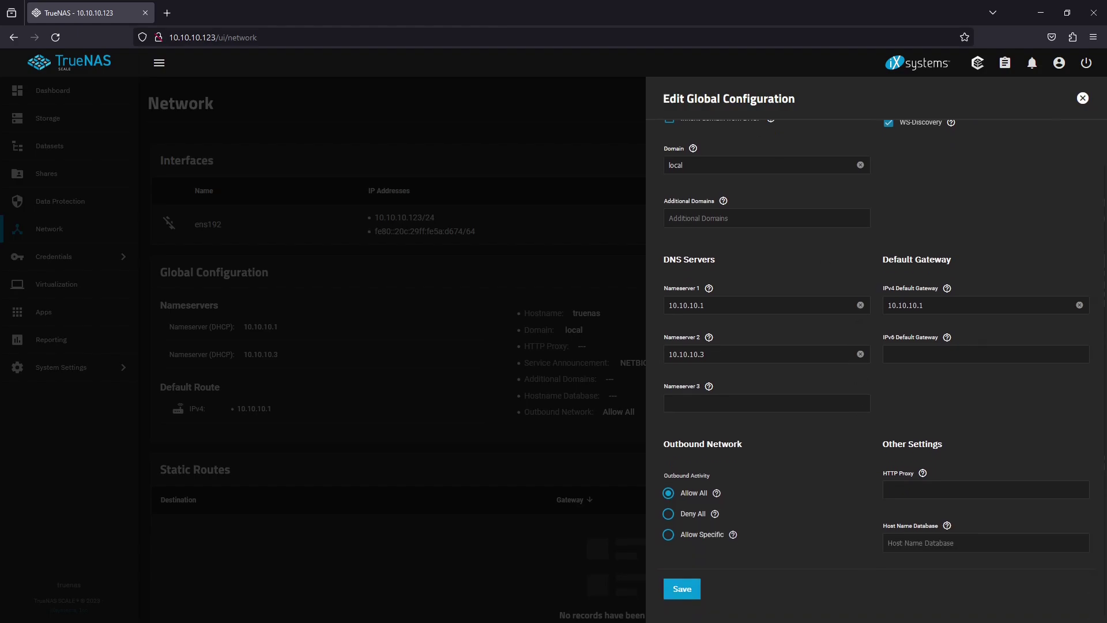
left_click(684, 590)
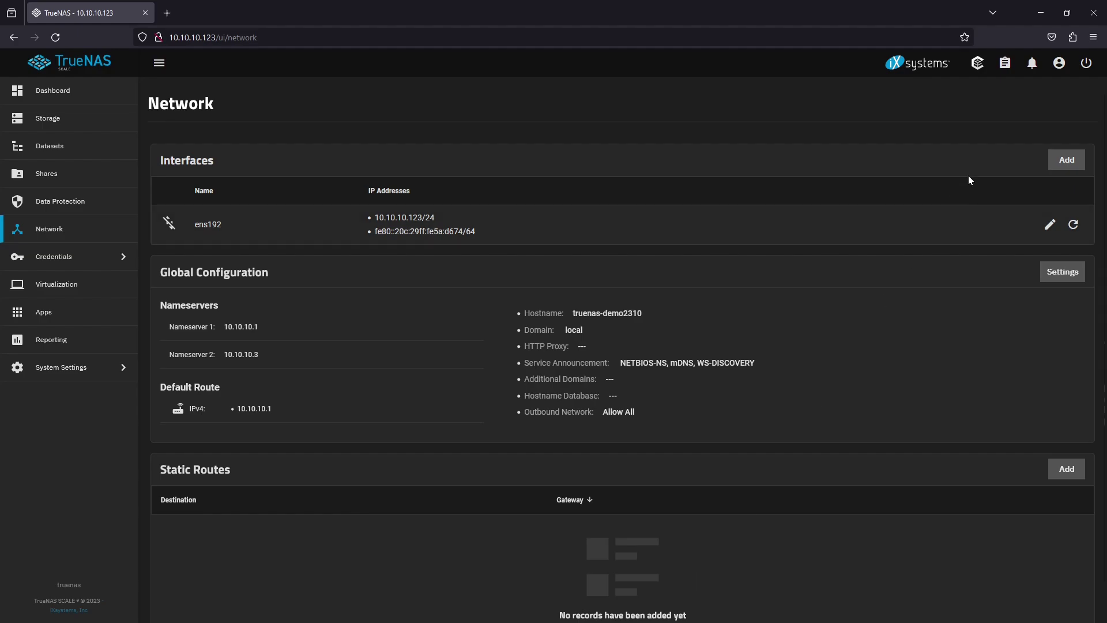
Restart the system from the power menu, ticking Confirm
left_click(1087, 63)
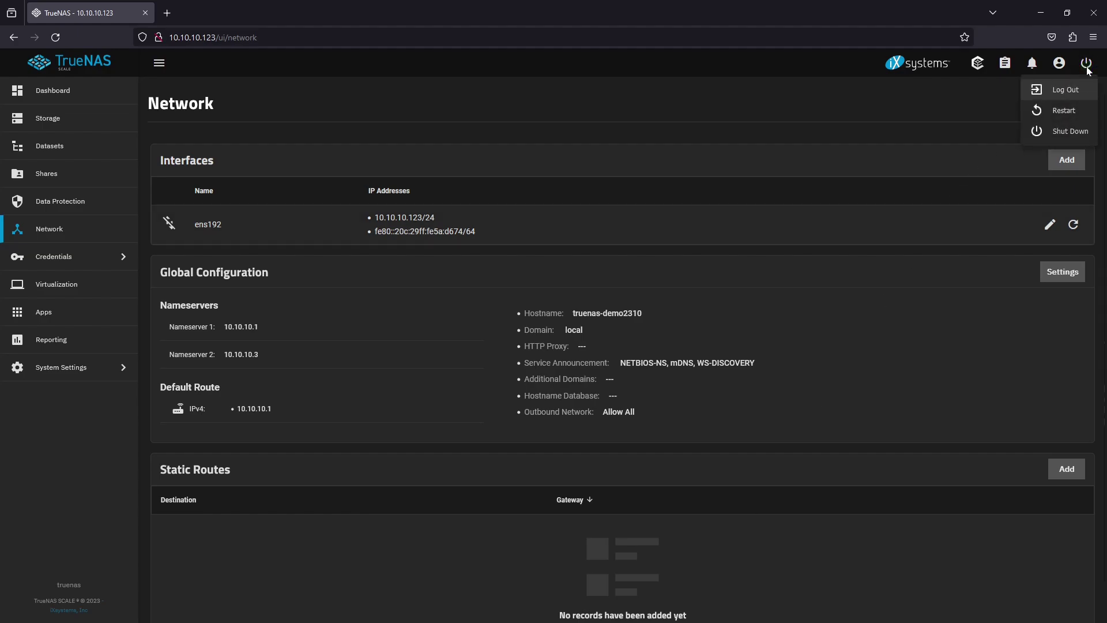
left_click(1087, 111)
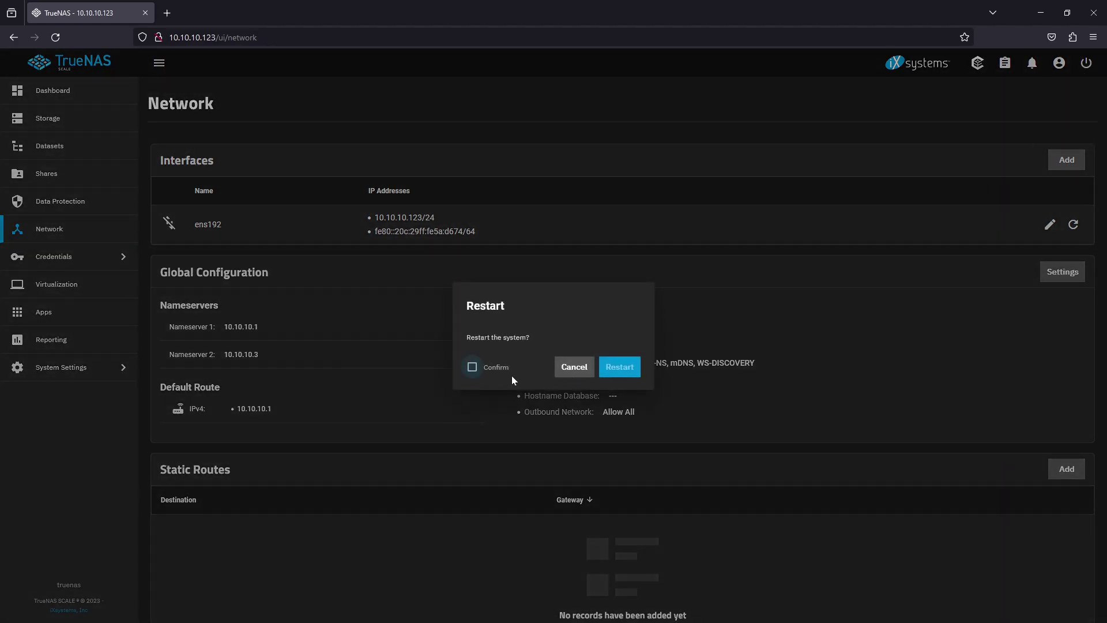
left_click(489, 367)
left_click(623, 367)
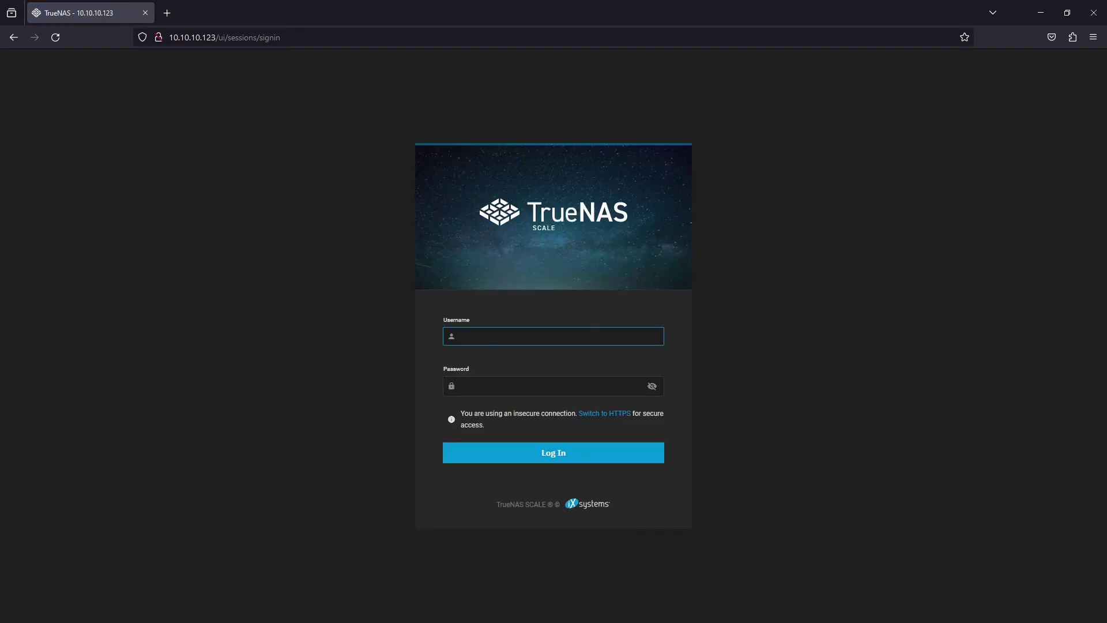
After the reboot, log back in as admin and decline saving the login in Firefox
type("admin")
key("Tab")
type("****")
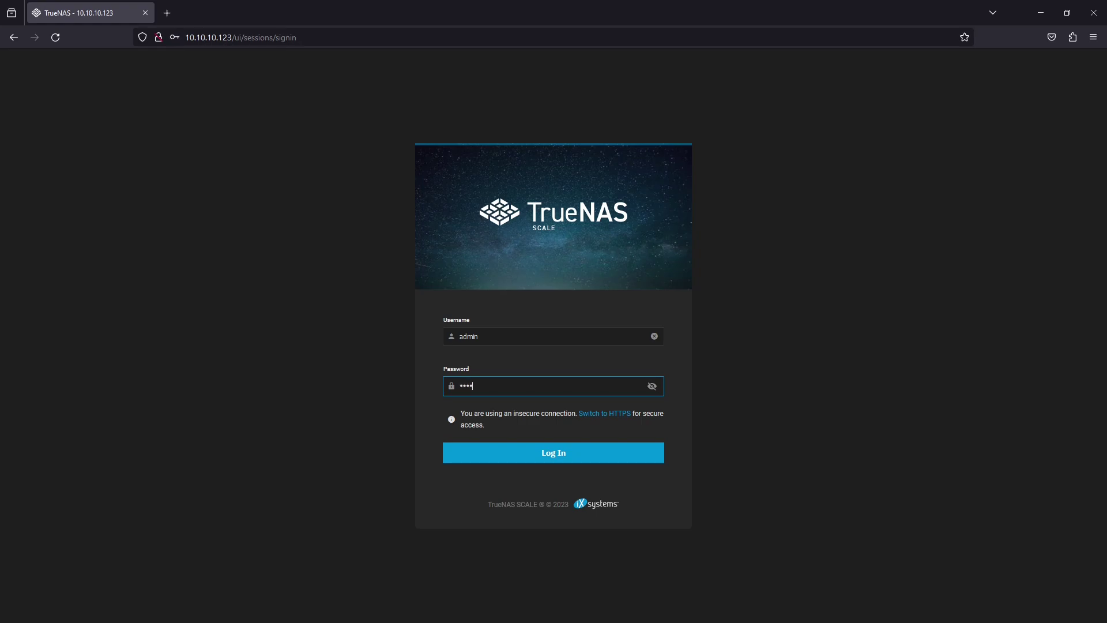
key("Return")
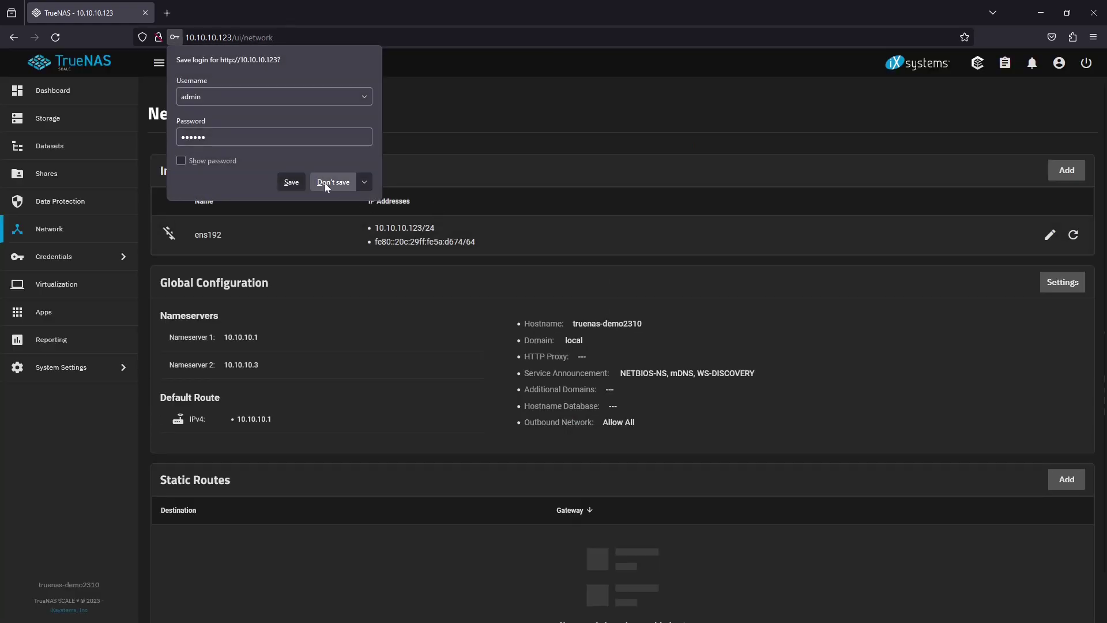
left_click(326, 184)
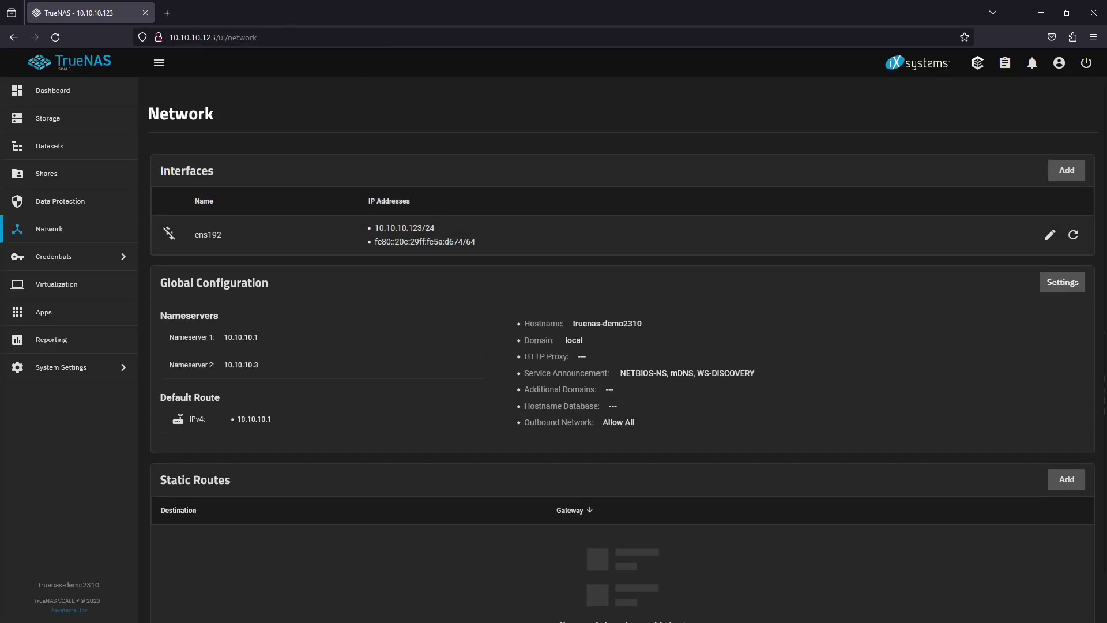
Create local group mygroup (GID 3000) with Samba Authentication enabled
left_click(104, 258)
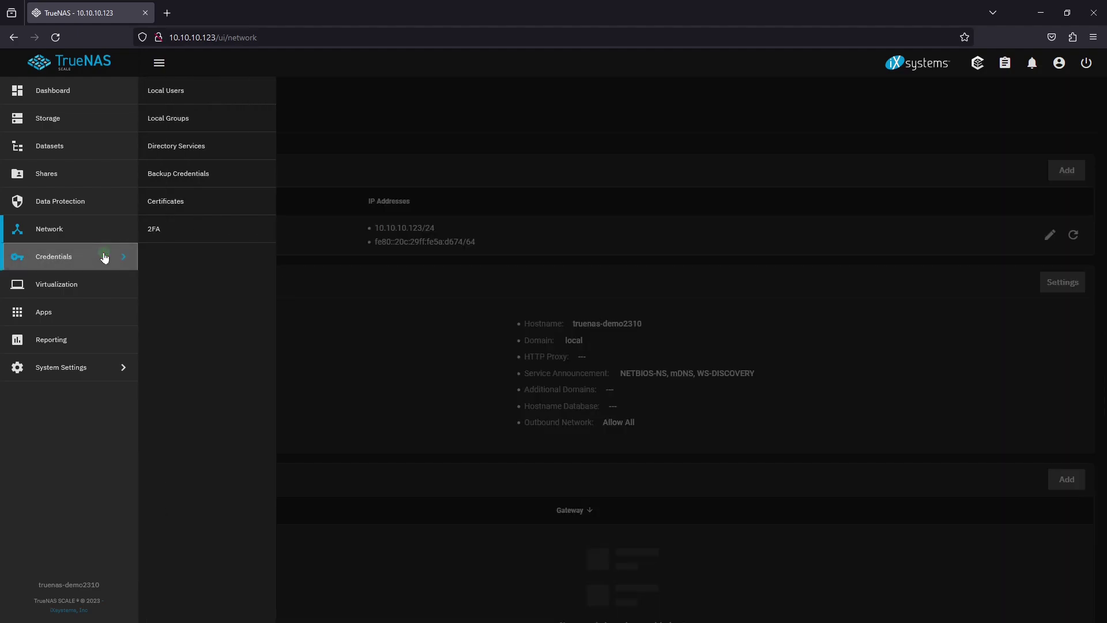
left_click(241, 122)
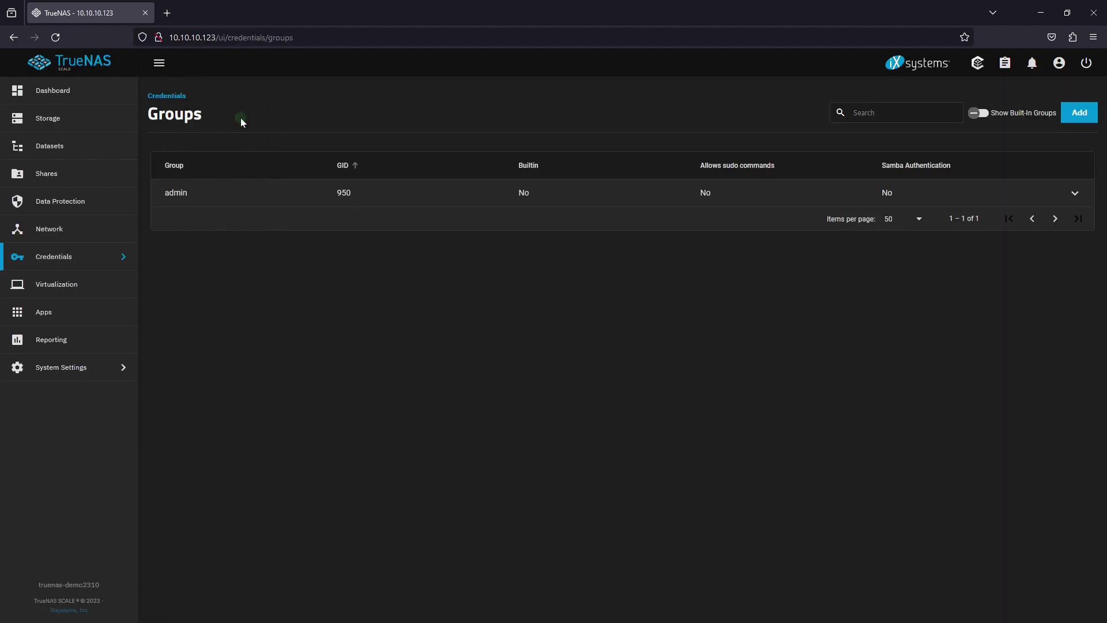
left_click(1065, 111)
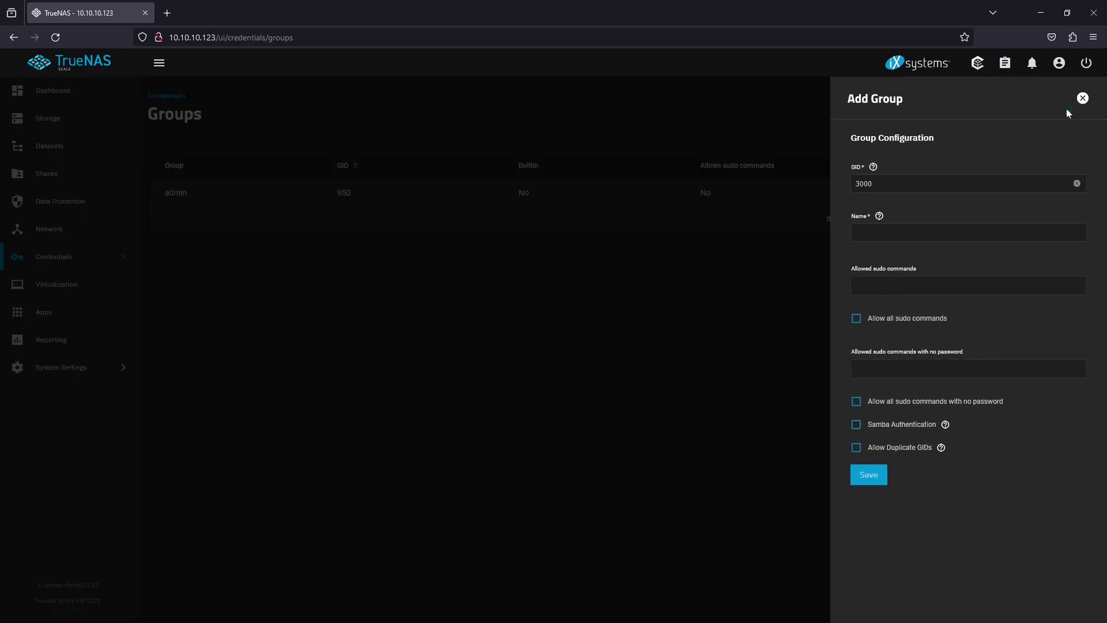
left_click(903, 234)
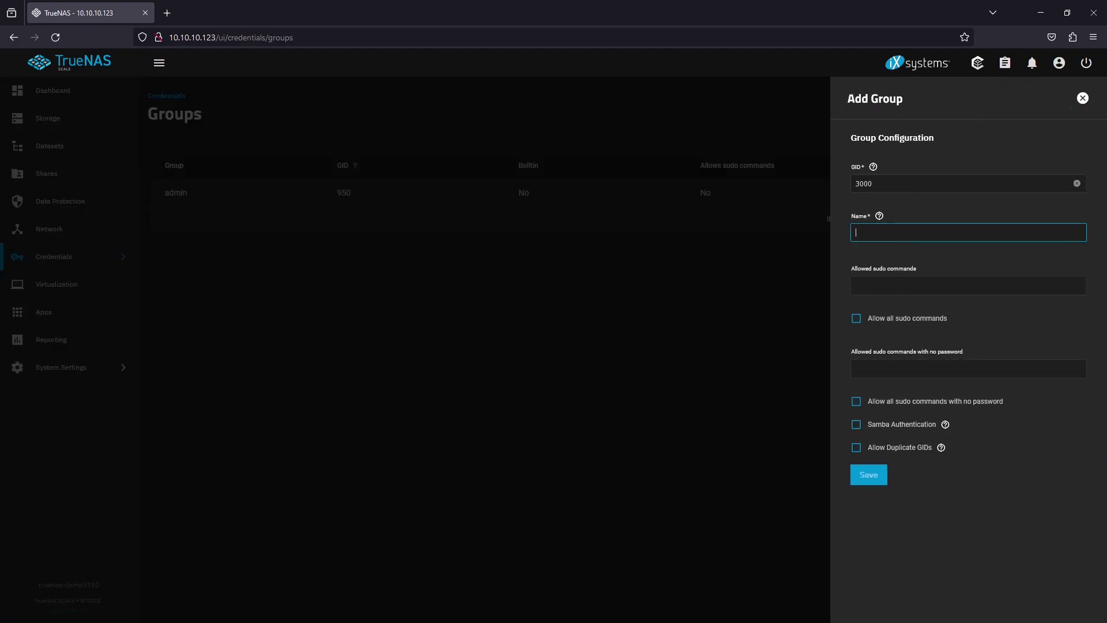
type("mygroup")
left_click(856, 425)
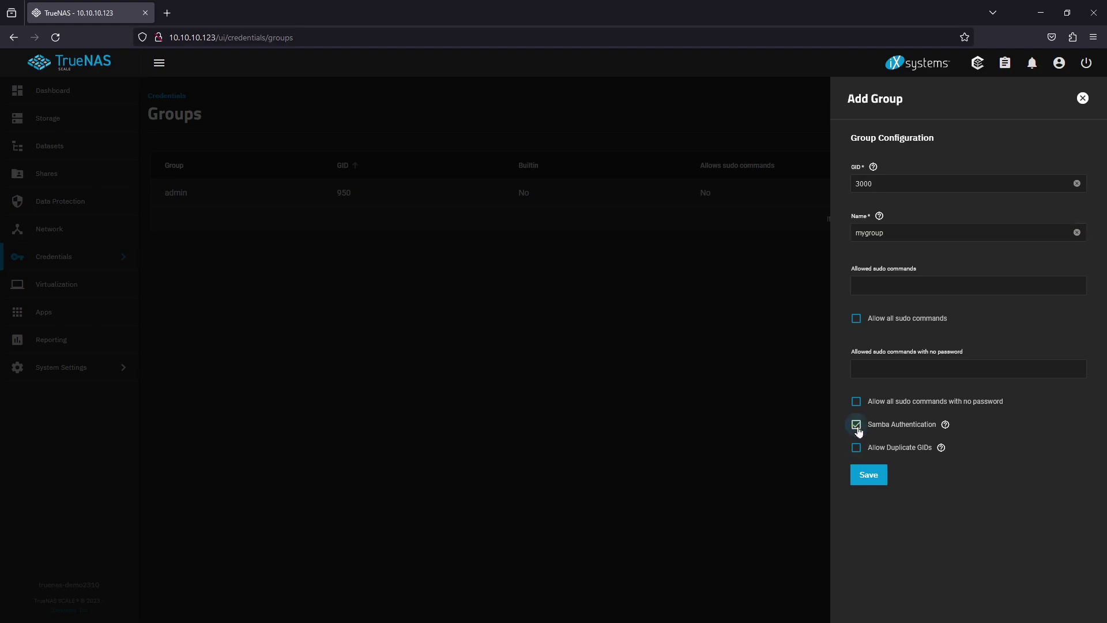
left_click(879, 474)
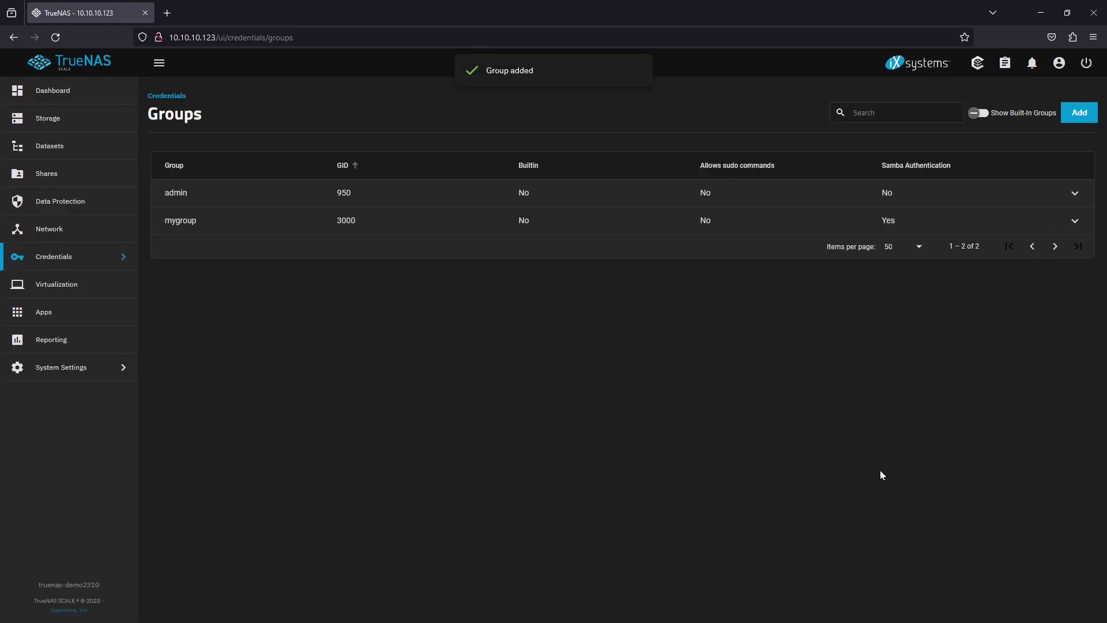
left_click(91, 255)
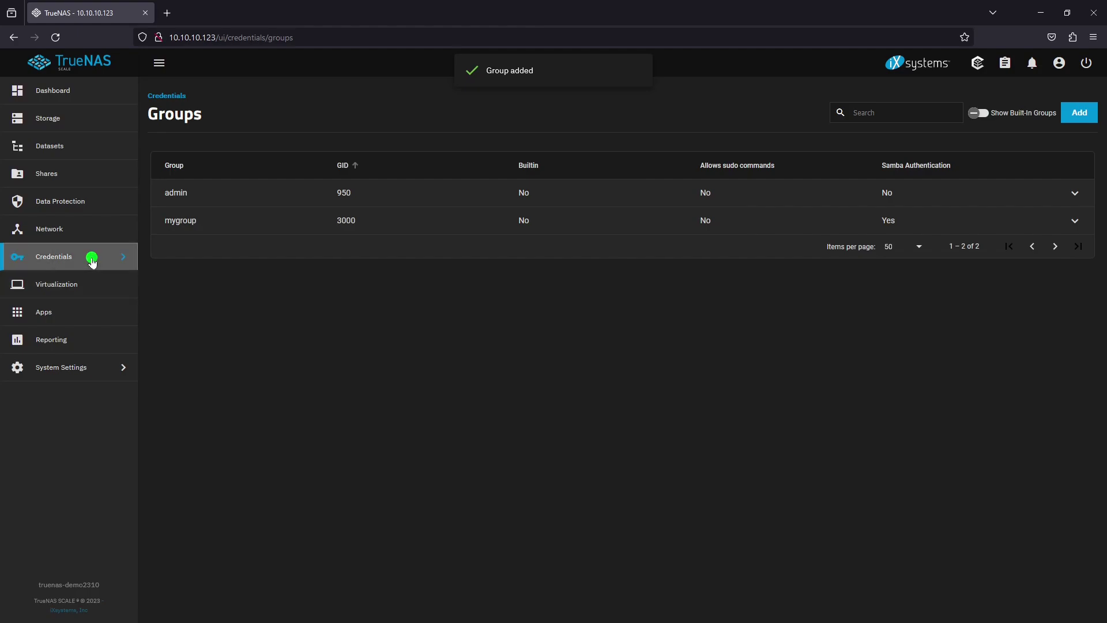
Start a new local user named myuser and set its password
left_click(226, 90)
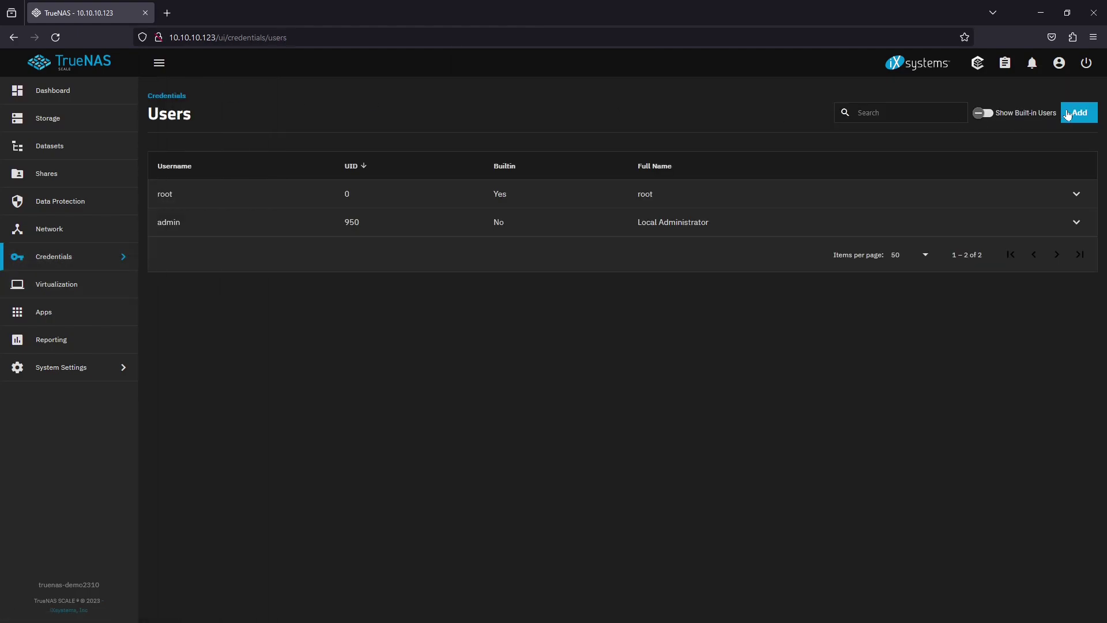
left_click(1071, 112)
left_click(729, 186)
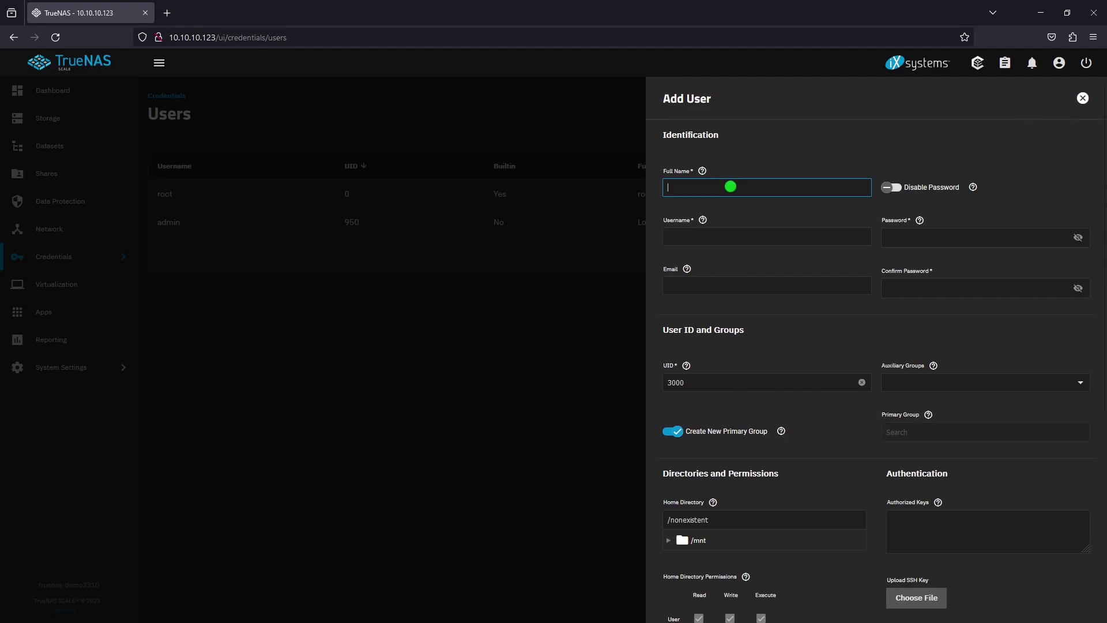
type("myuser")
left_click(903, 238)
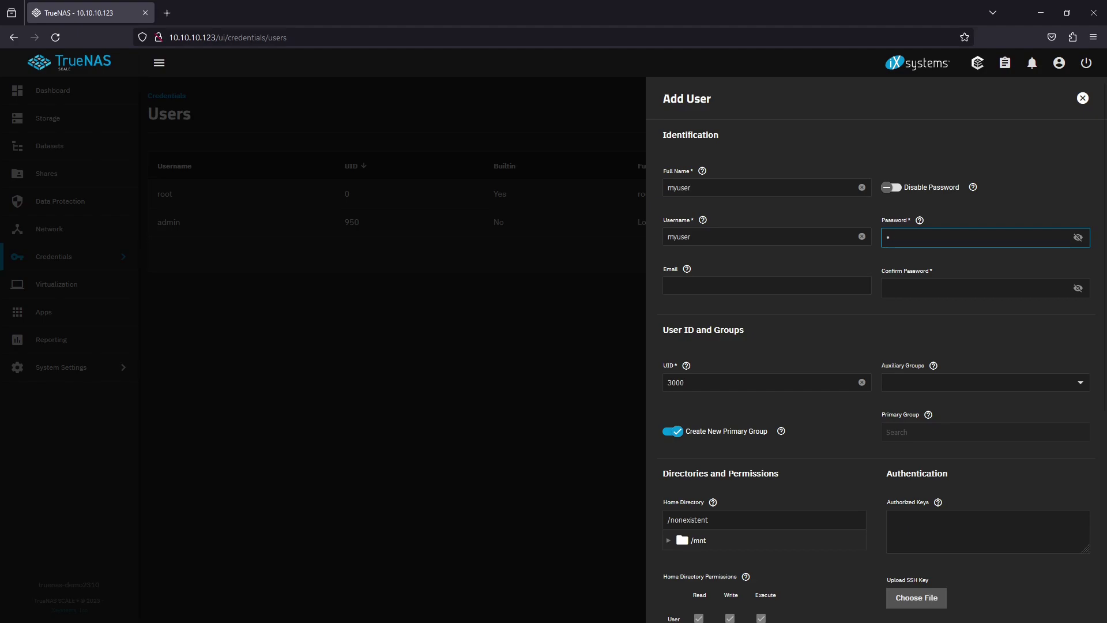
left_click(907, 286)
type("******")
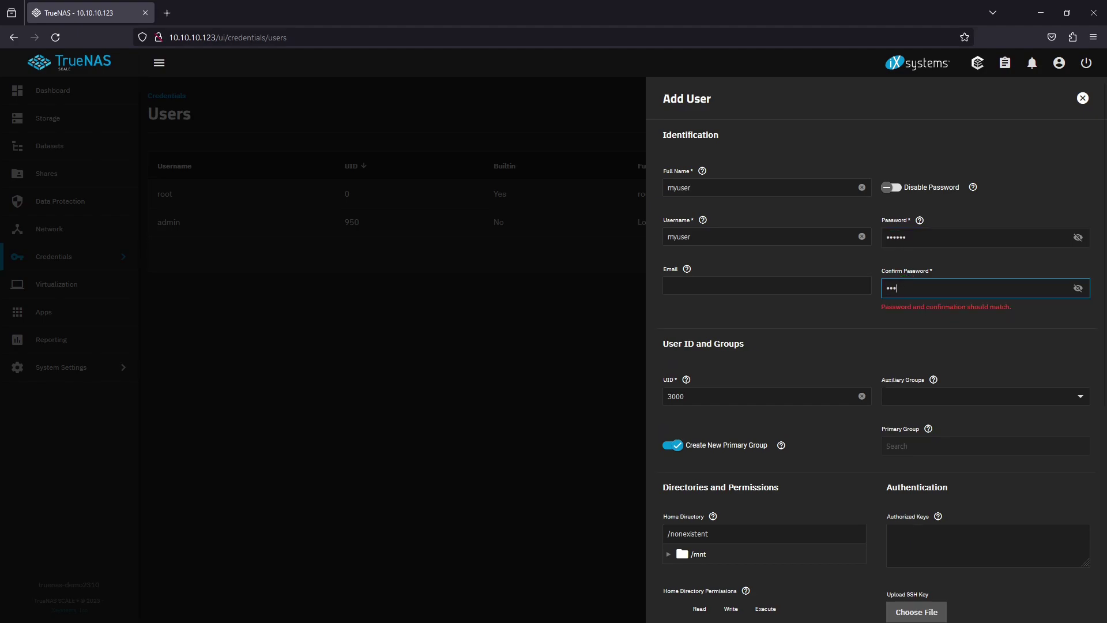
Add myuser to auxiliary group mygroup, save the user, and open the Storage dashboard
scroll(943, 391, "down", 2)
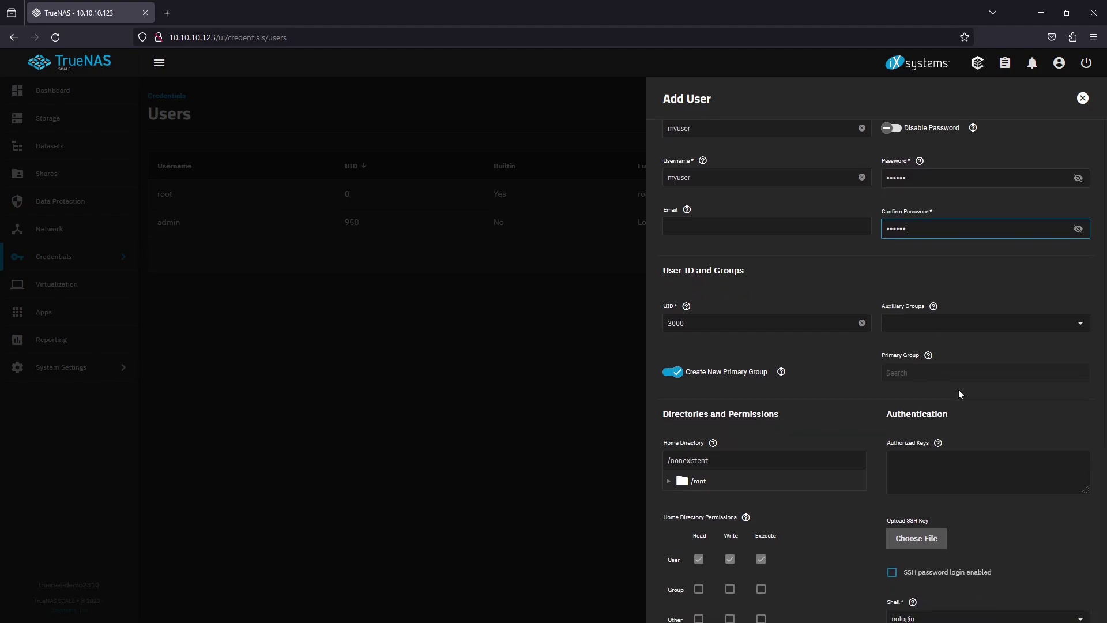
left_click(1080, 271)
scroll(1023, 407, "down", 10)
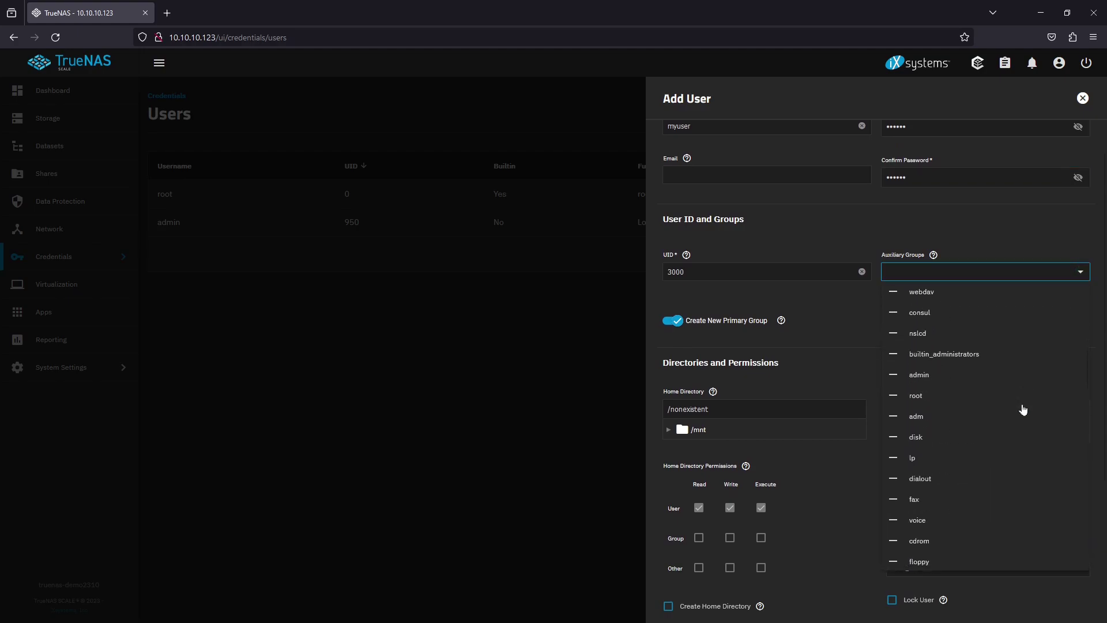
scroll(1023, 409, "down", 3)
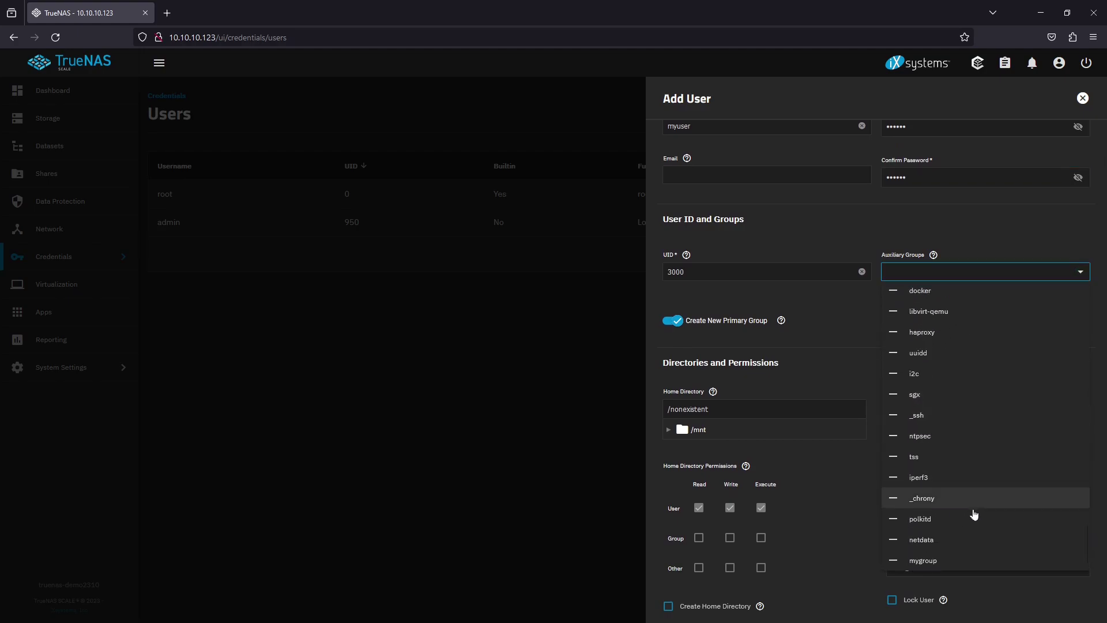
left_click(962, 561)
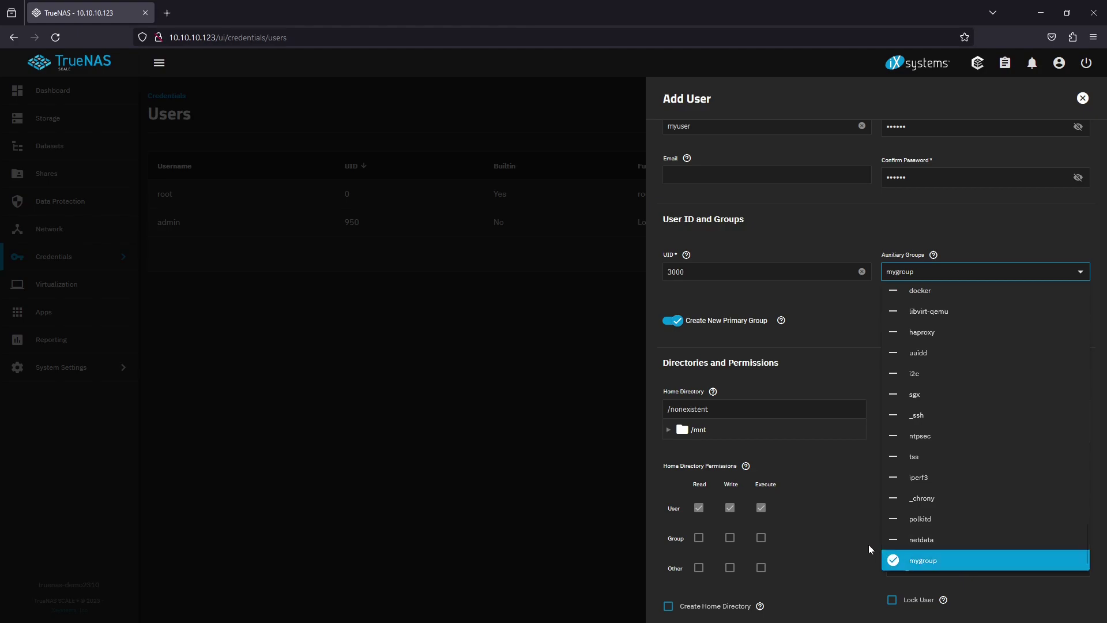
left_click(837, 540)
scroll(836, 538, "down", 4)
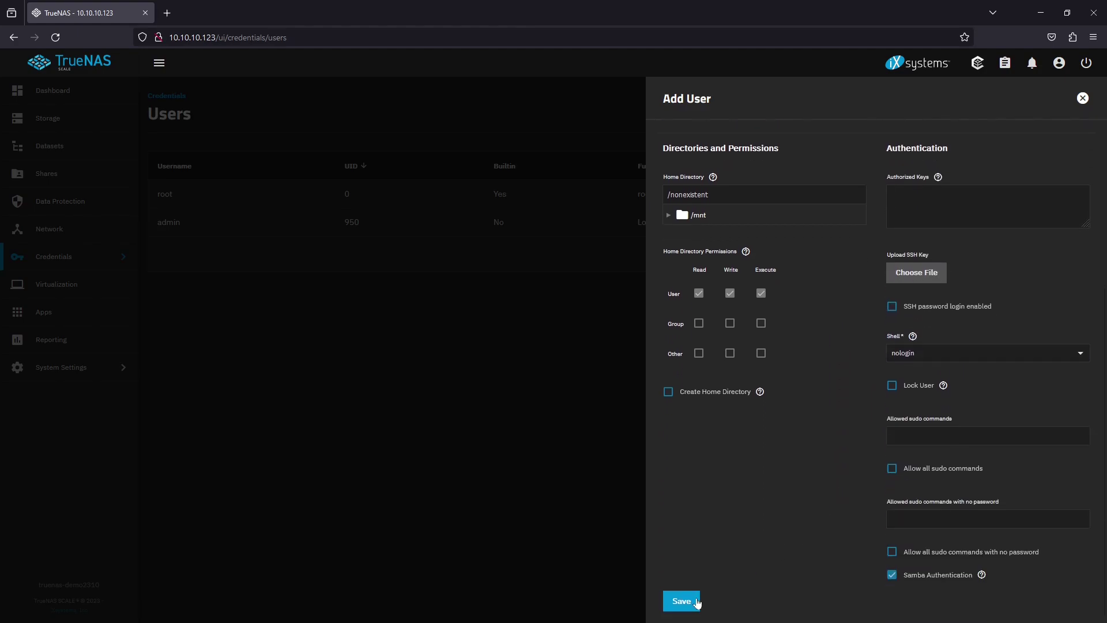
left_click(698, 599)
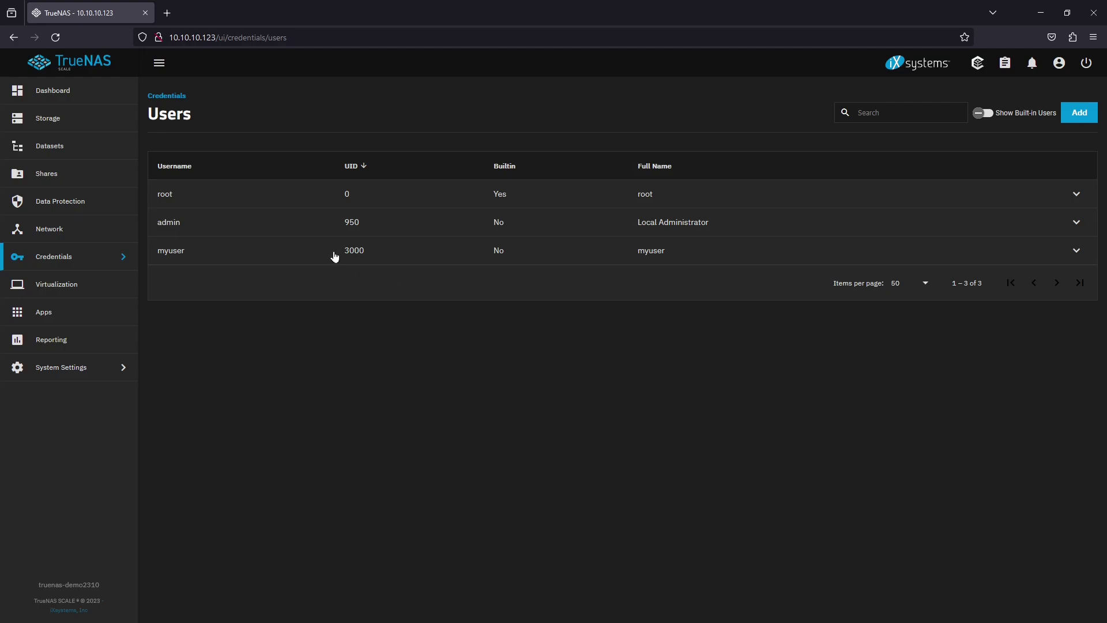
left_click(115, 120)
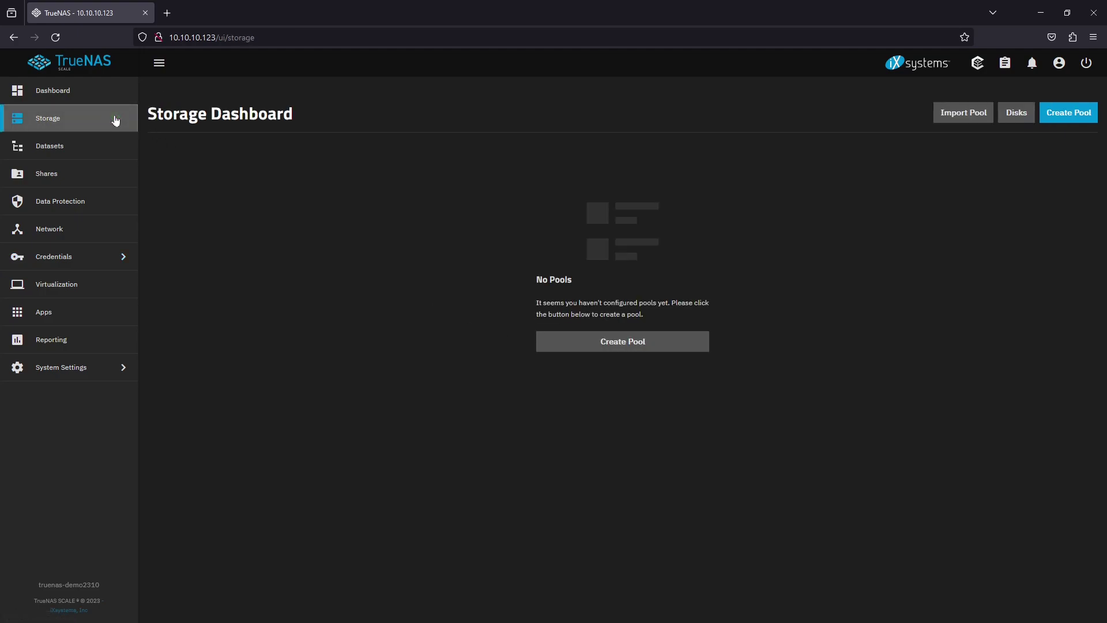
Start a new pool named mypool, allowing disks with non-unique serial numbers
left_click(689, 342)
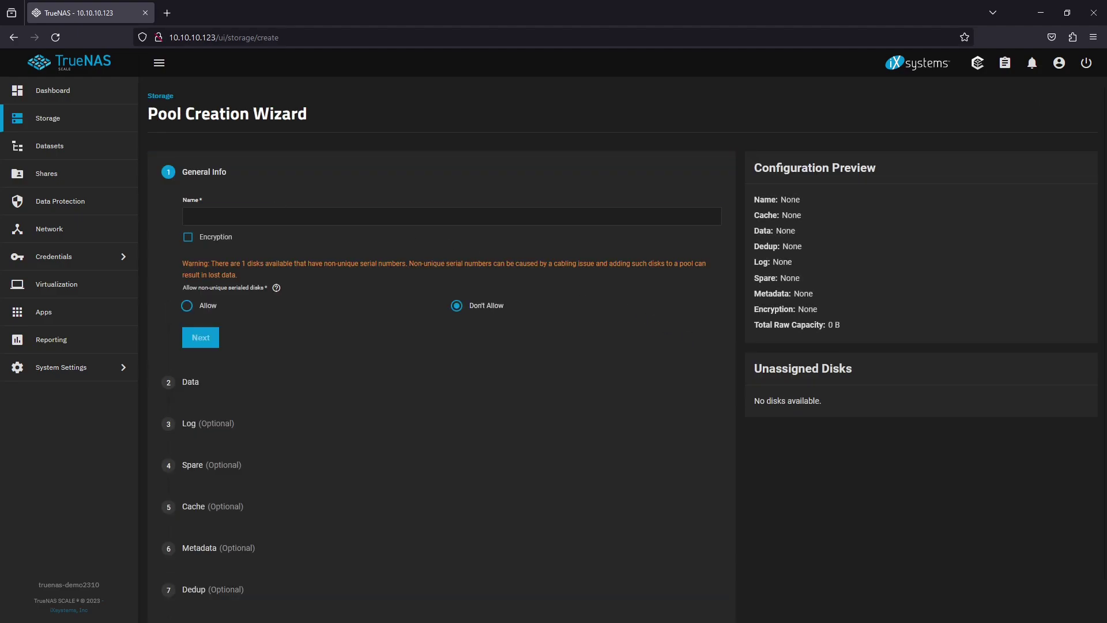
left_click(280, 215)
type("mypool")
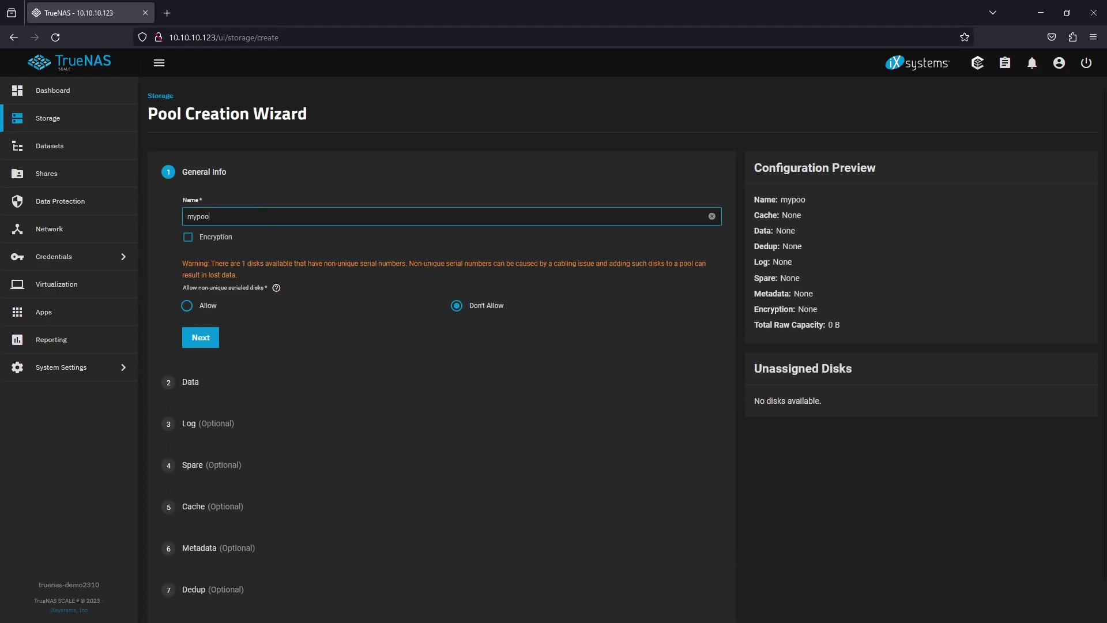
left_click(191, 314)
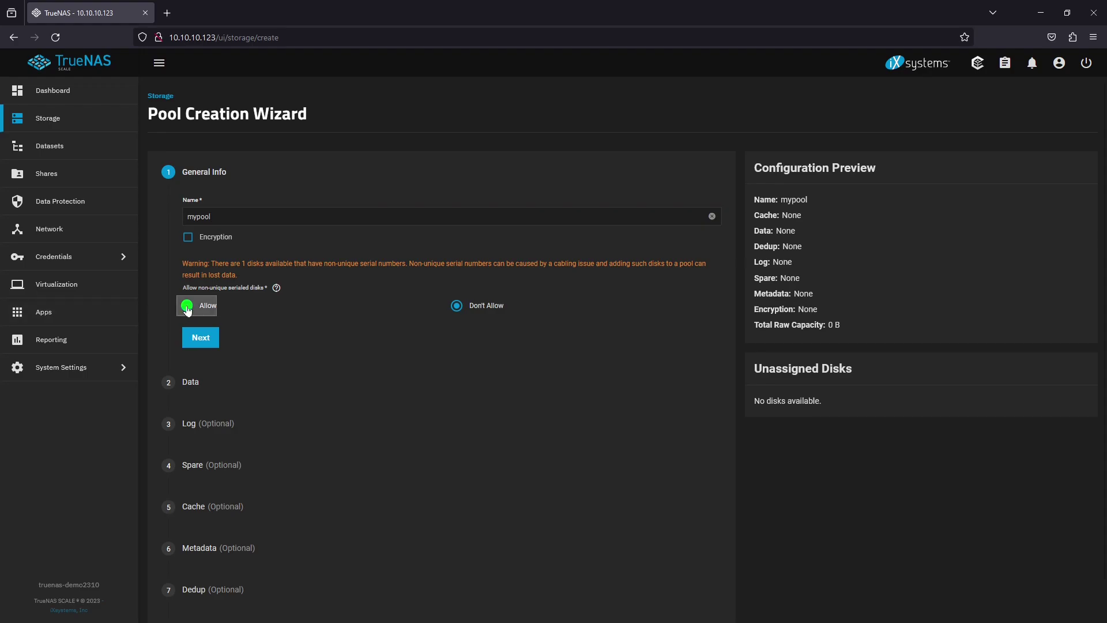
left_click(214, 341)
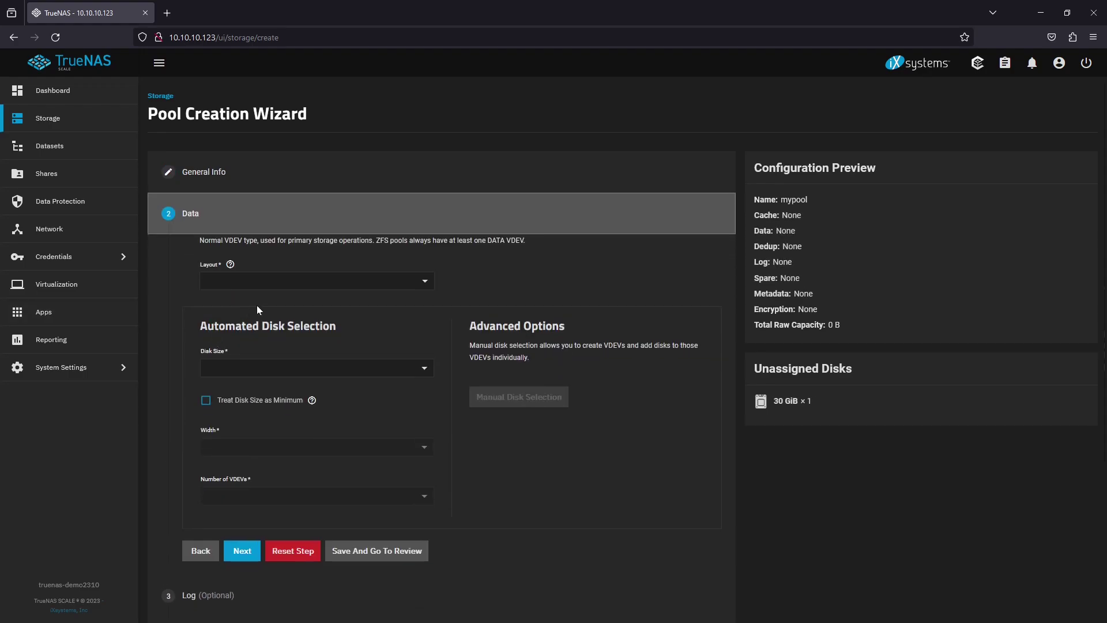
Set the data layout to Stripe and confirm creating the pool, erasing the disk
left_click(275, 287)
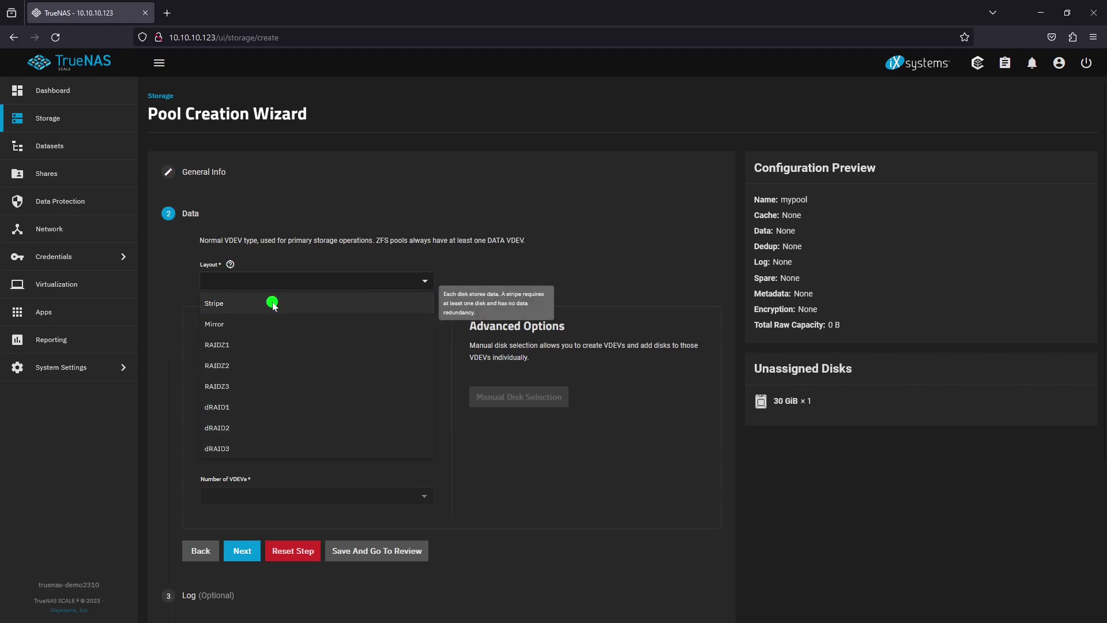
left_click(272, 301)
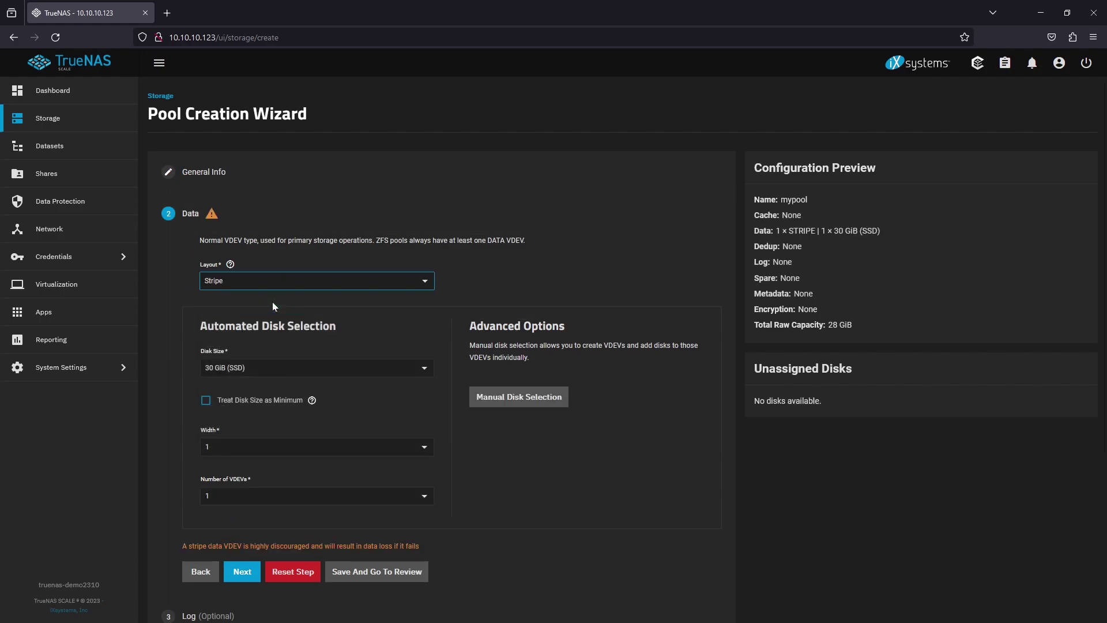
left_click(406, 572)
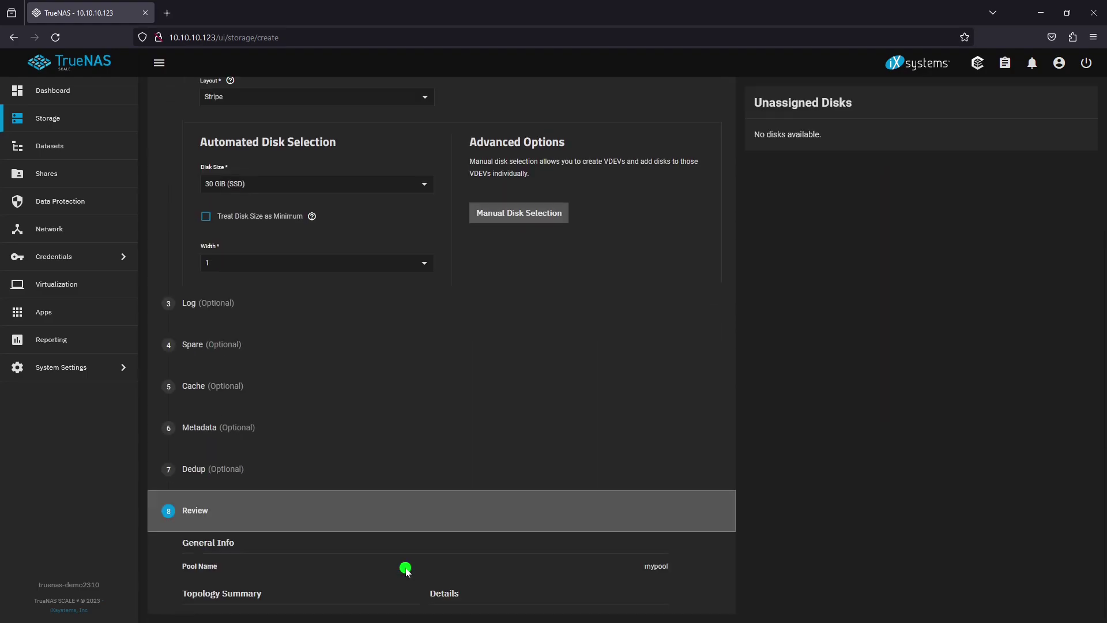
left_click(401, 590)
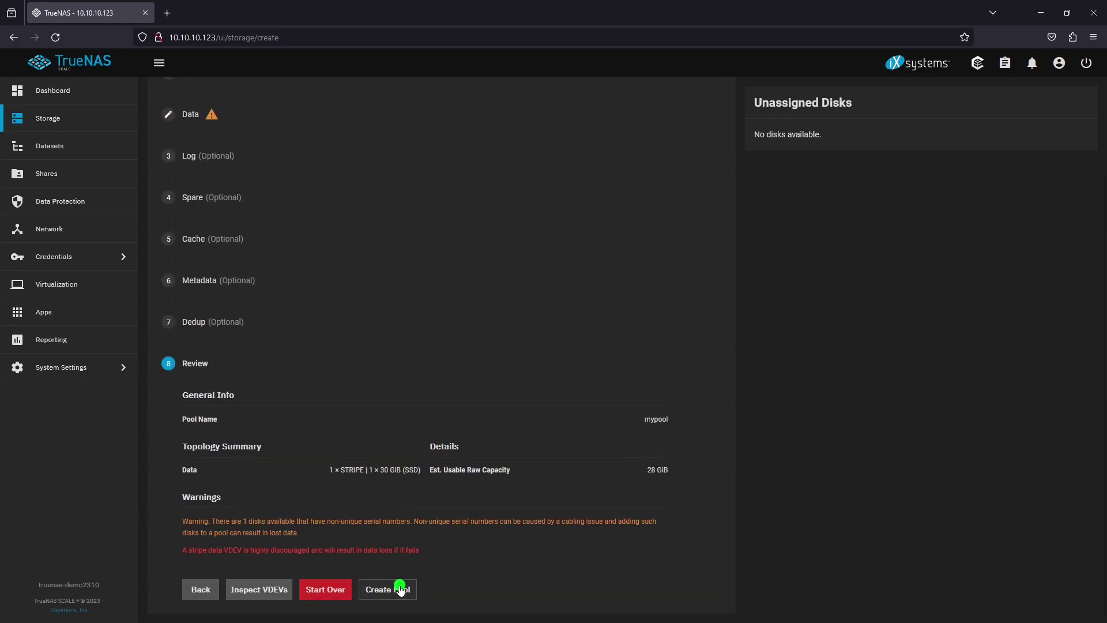
left_click(472, 367)
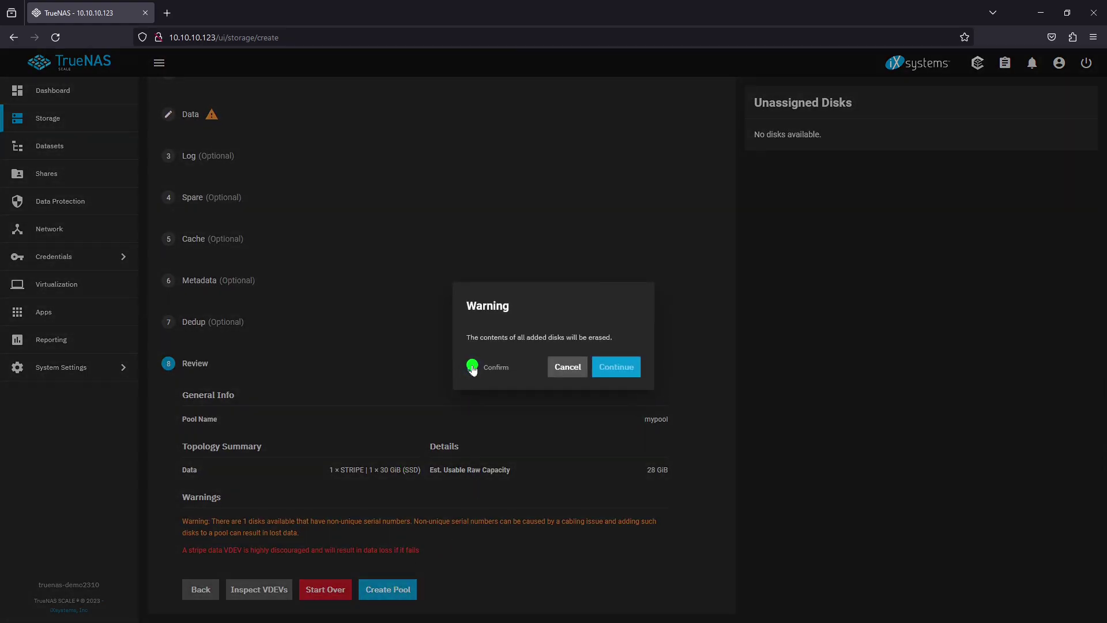
left_click(616, 367)
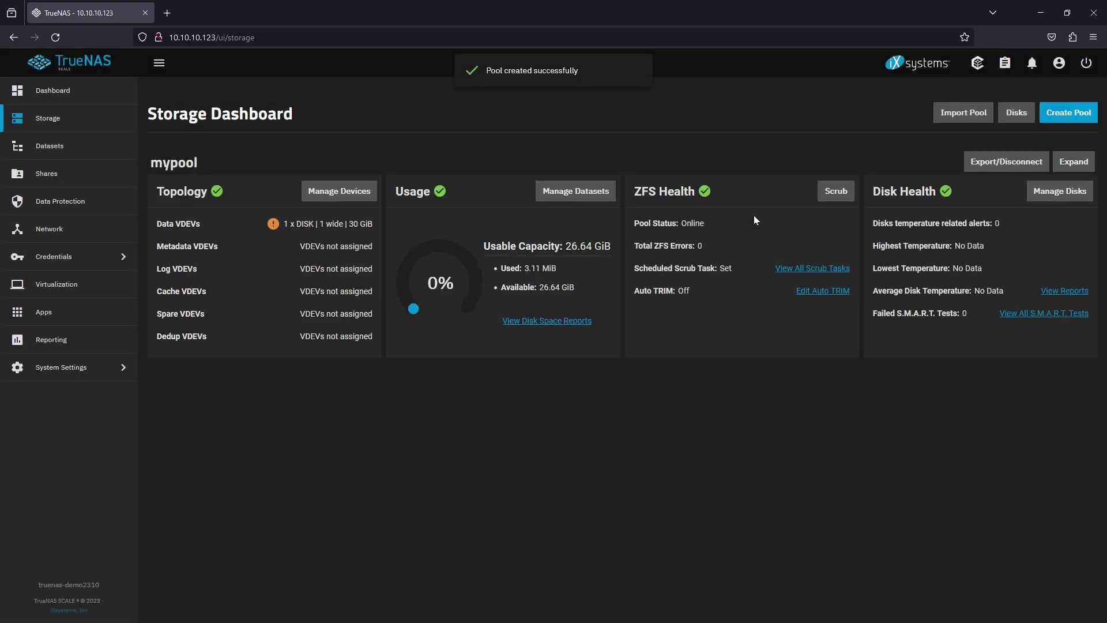
Add dataset myshare under mypool with SMB share type, then open the Sharing page
left_click(605, 191)
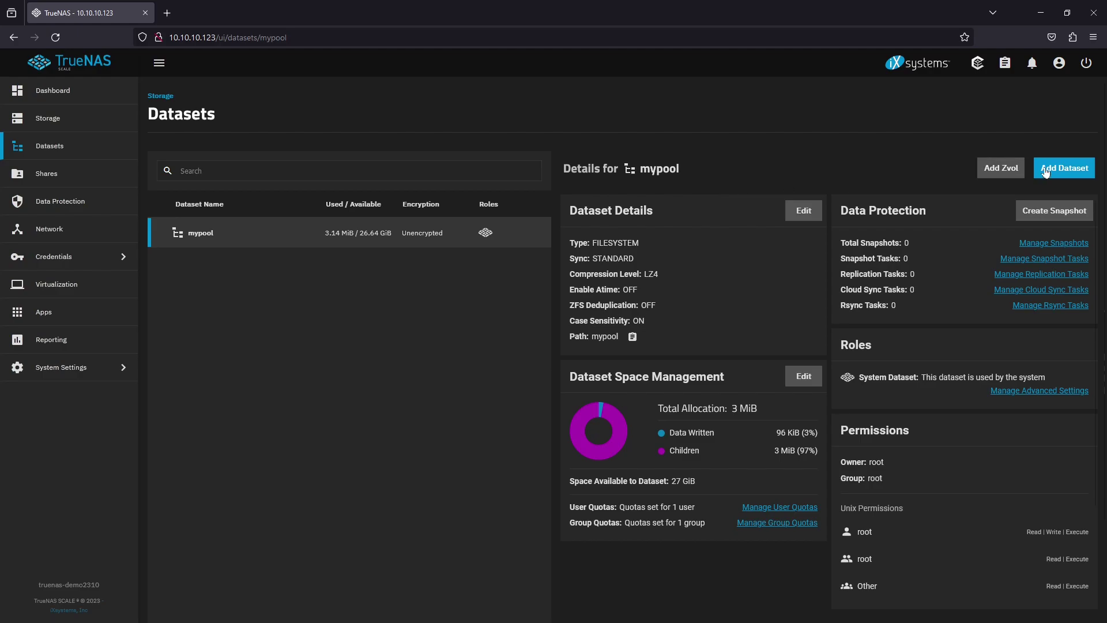
left_click(1049, 167)
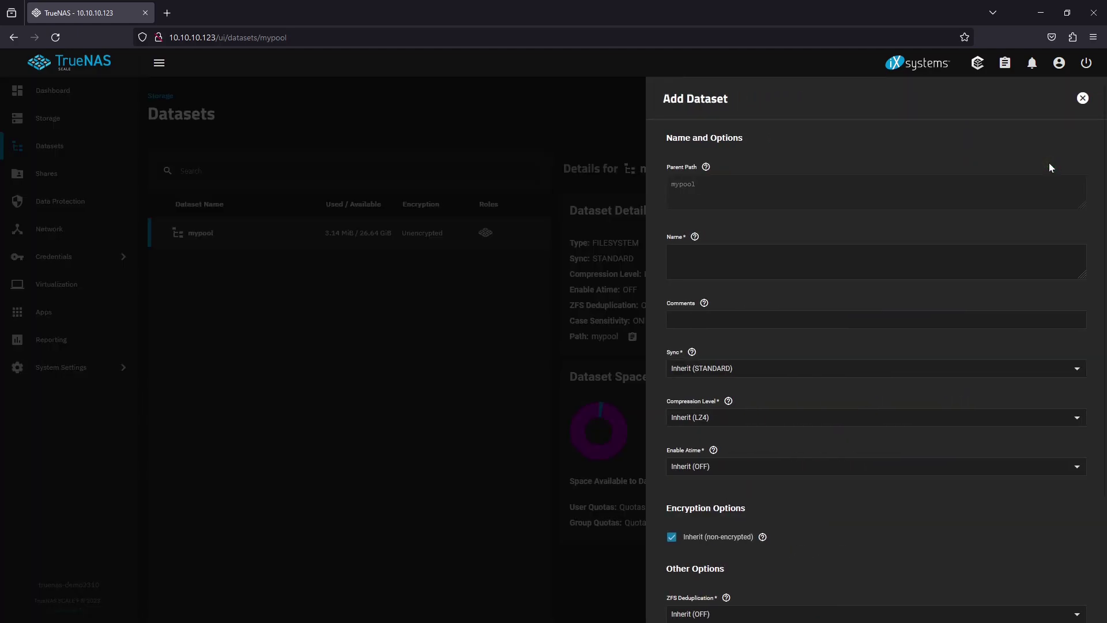
left_click(767, 253)
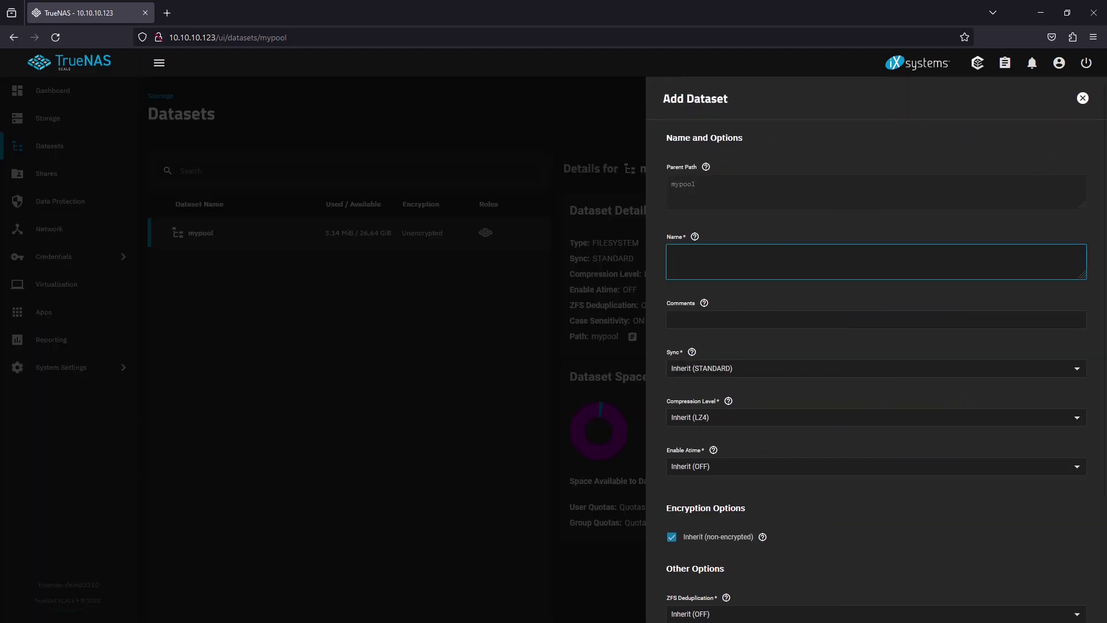
type("myshare")
scroll(785, 327, "down", 3)
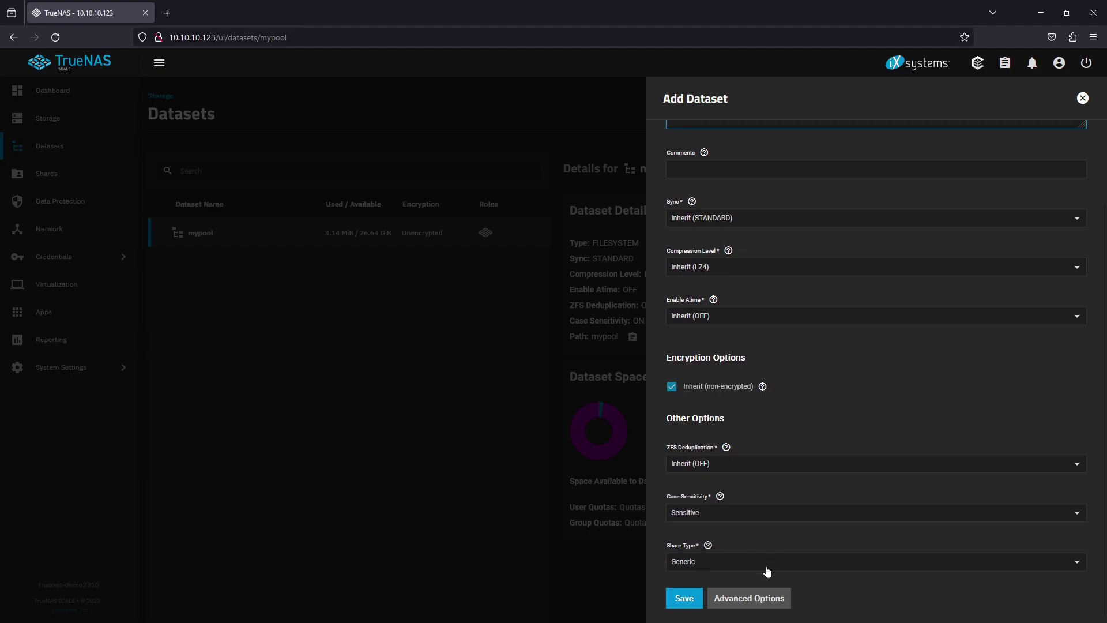
left_click(765, 568)
left_click(761, 504)
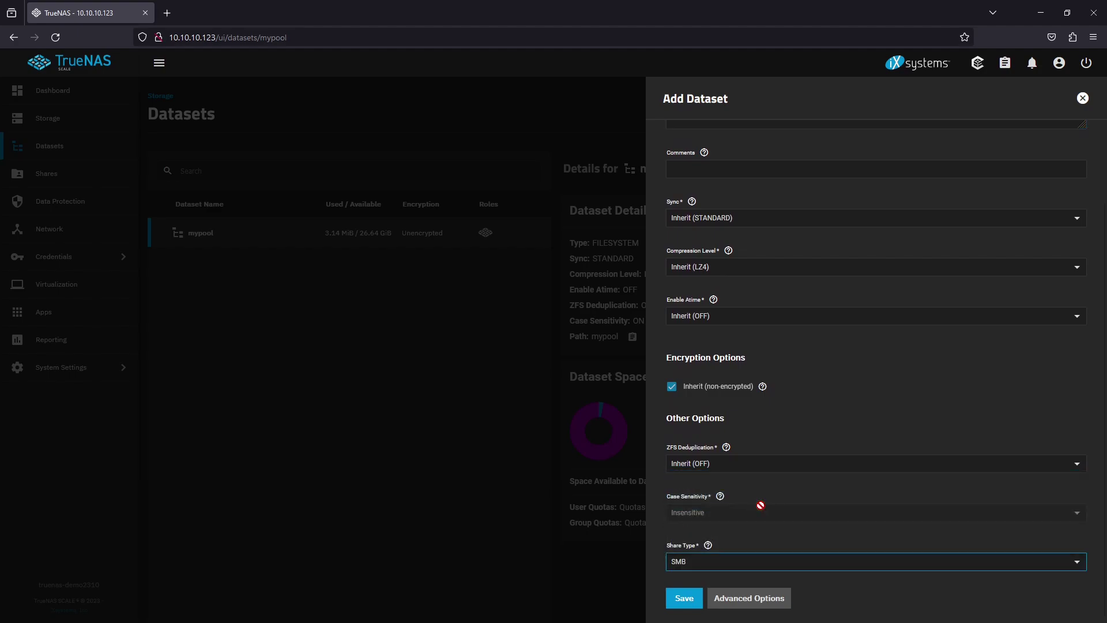
left_click(691, 598)
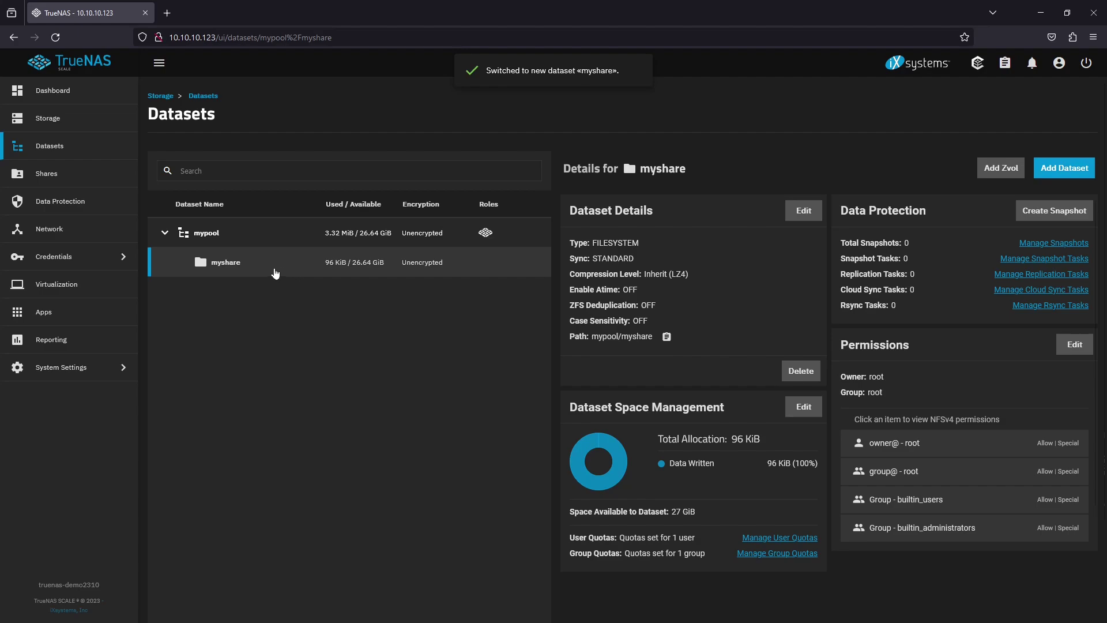
left_click(108, 174)
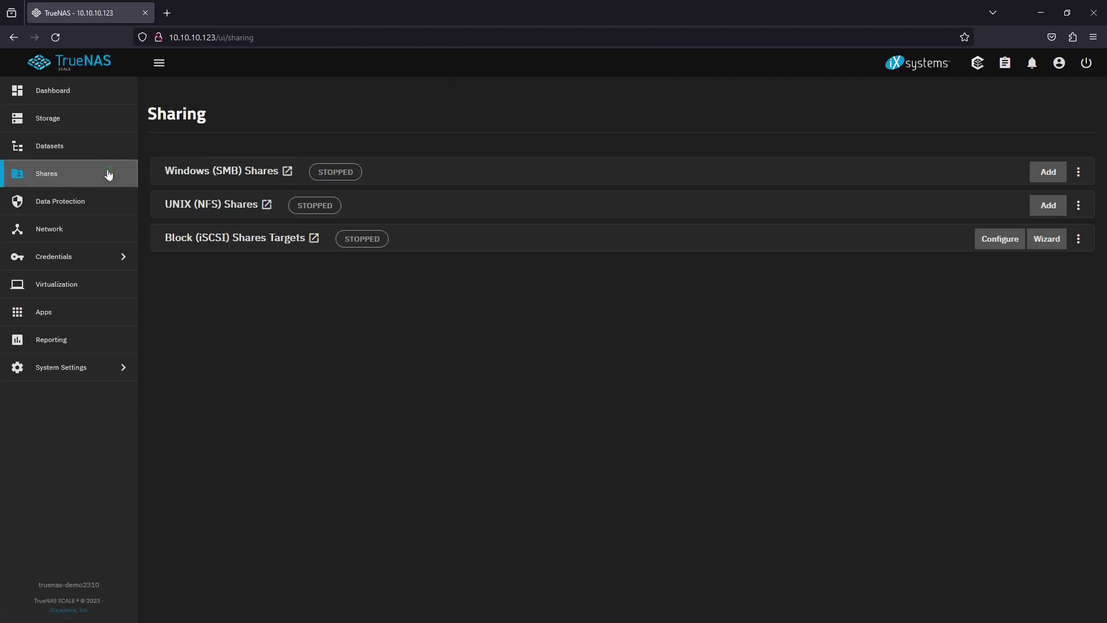
Add an SMB share at /mnt/mypool/myshare and enable the SMB service with auto-start
left_click(1042, 170)
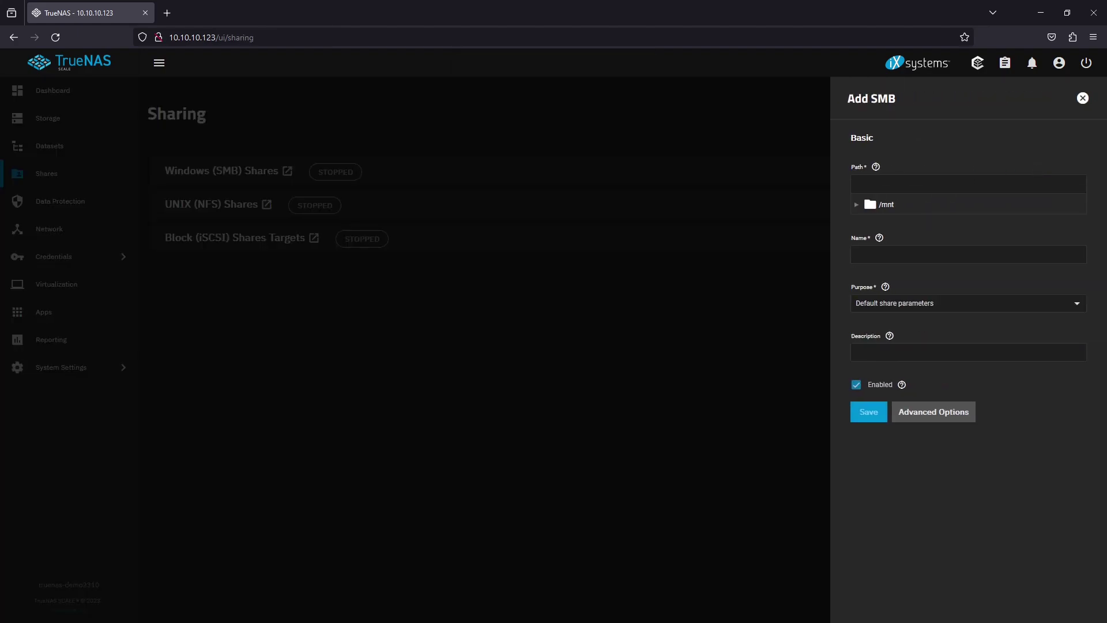
left_click(857, 205)
left_click(869, 222)
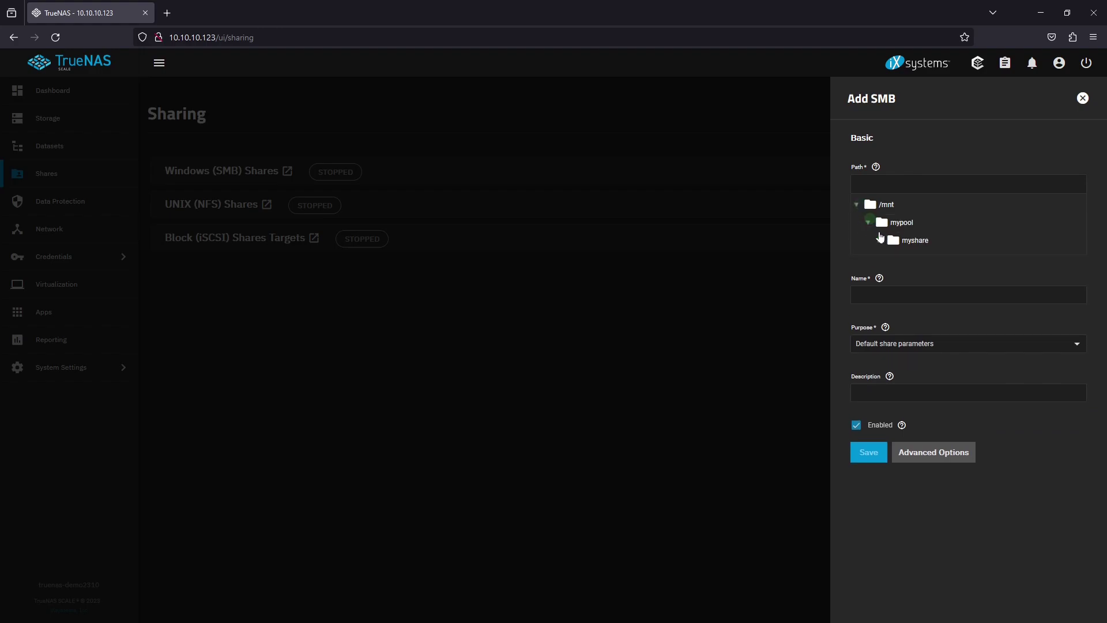
left_click(934, 241)
left_click(924, 241)
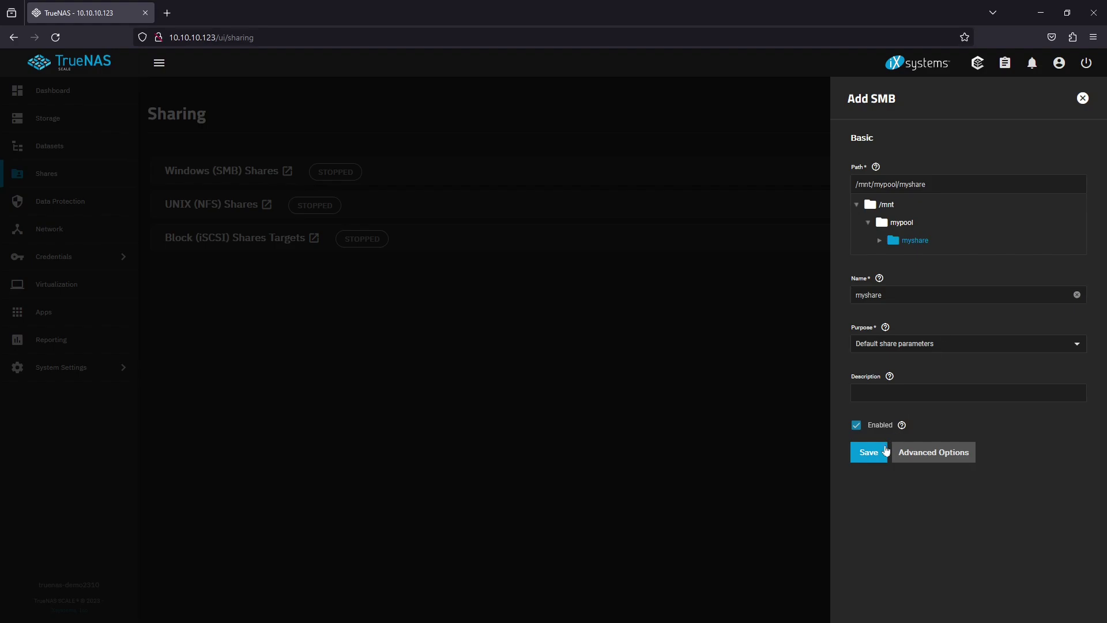
left_click(883, 452)
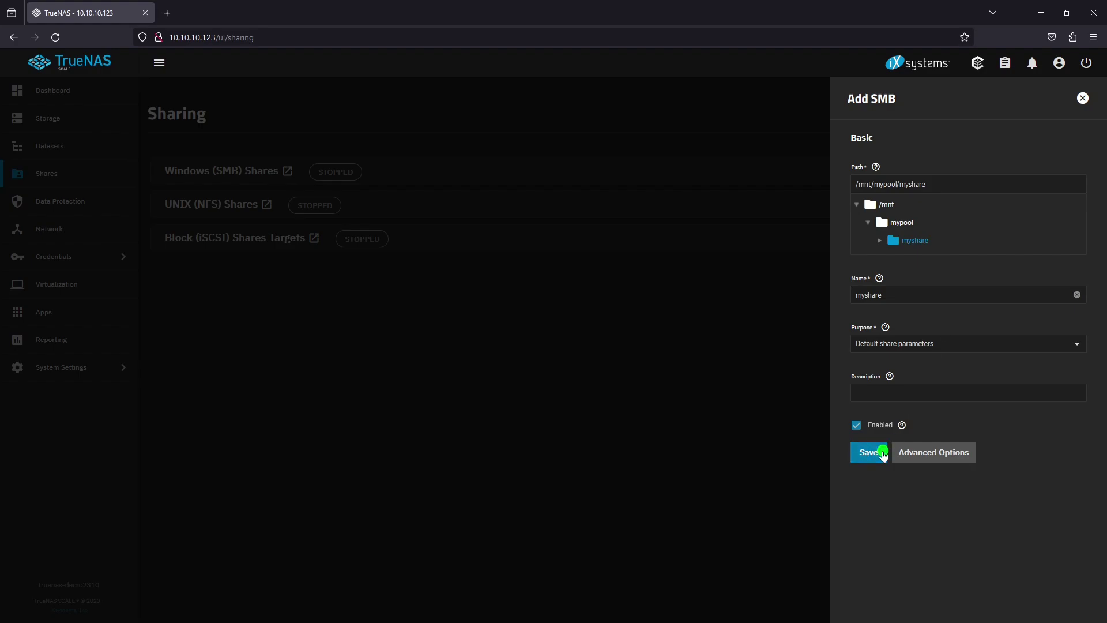
left_click(466, 349)
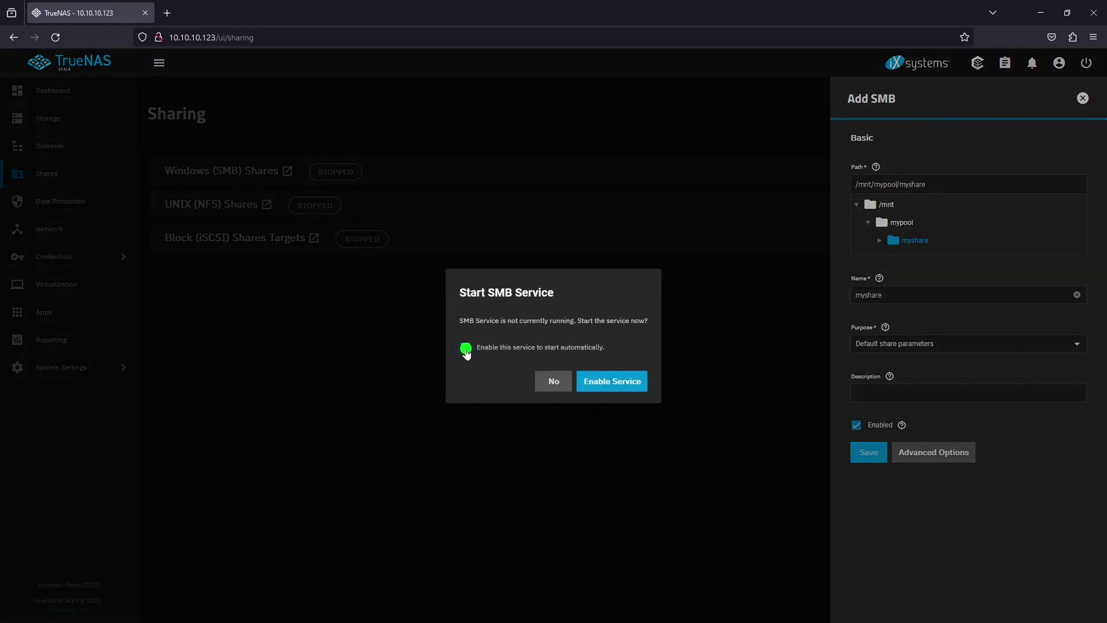
left_click(626, 380)
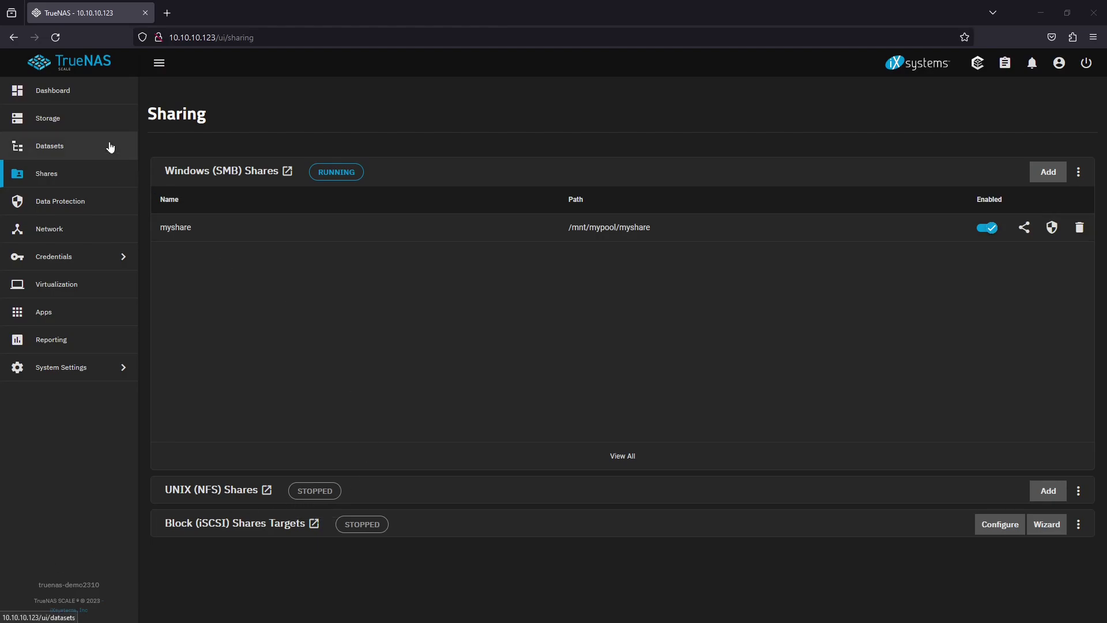
In myshare's ACL editor, add a group entry for mygroup with Read permission
left_click(1052, 228)
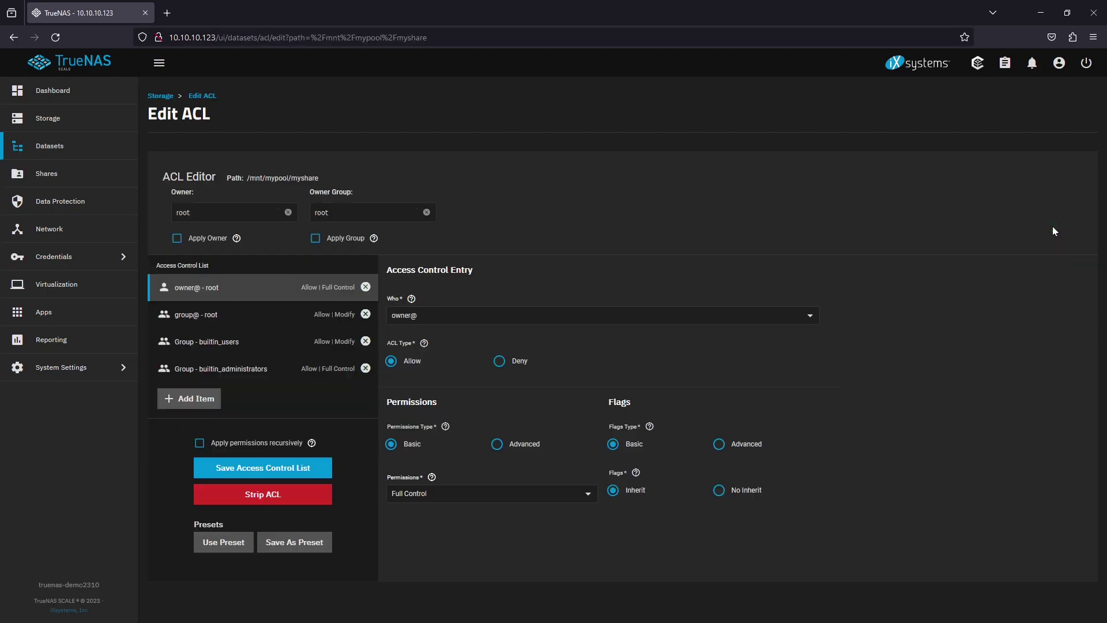
left_click(208, 399)
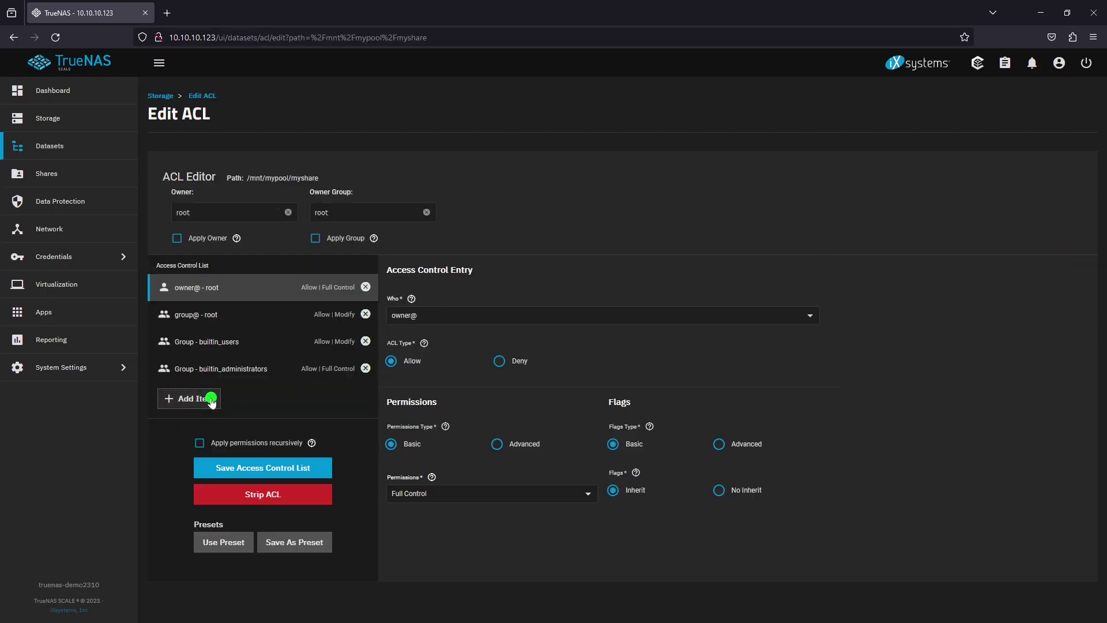
left_click(452, 317)
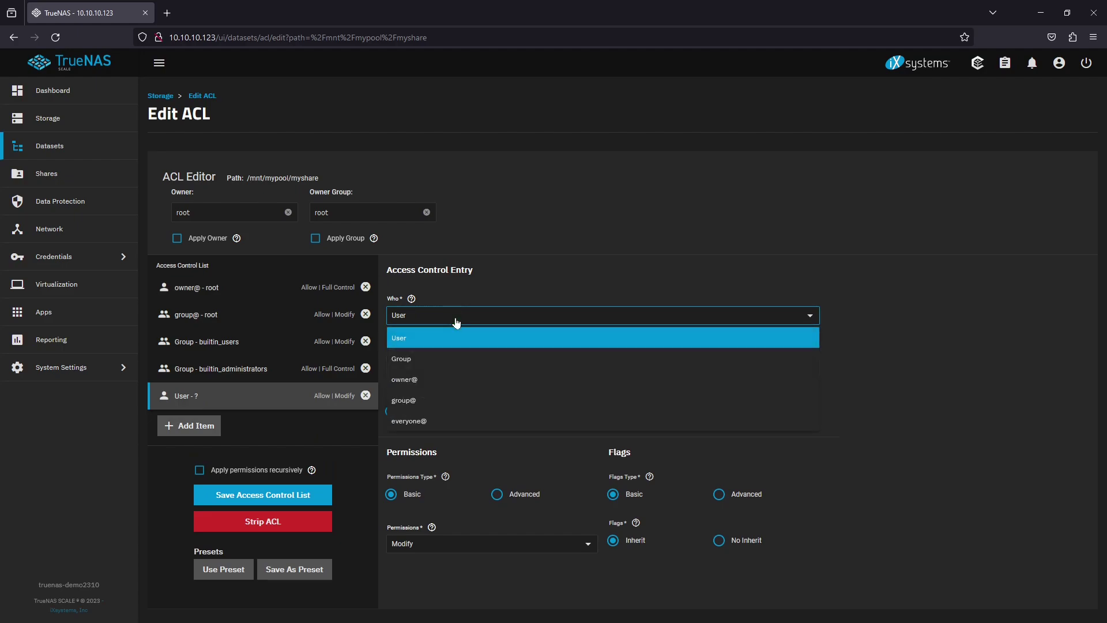
left_click(452, 357)
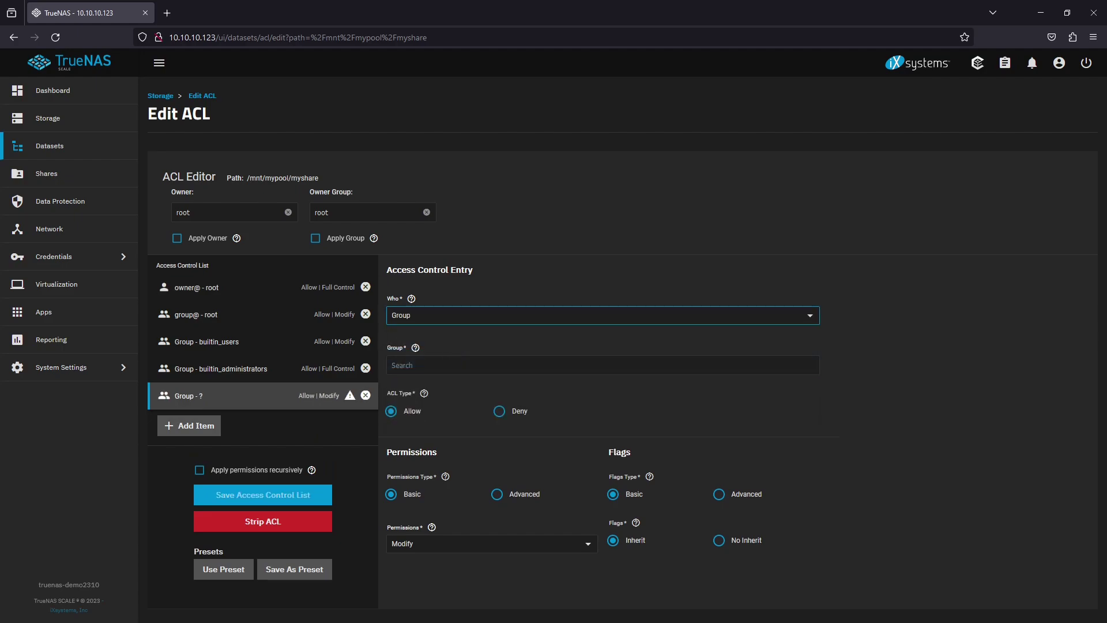
left_click(450, 366)
type("myg")
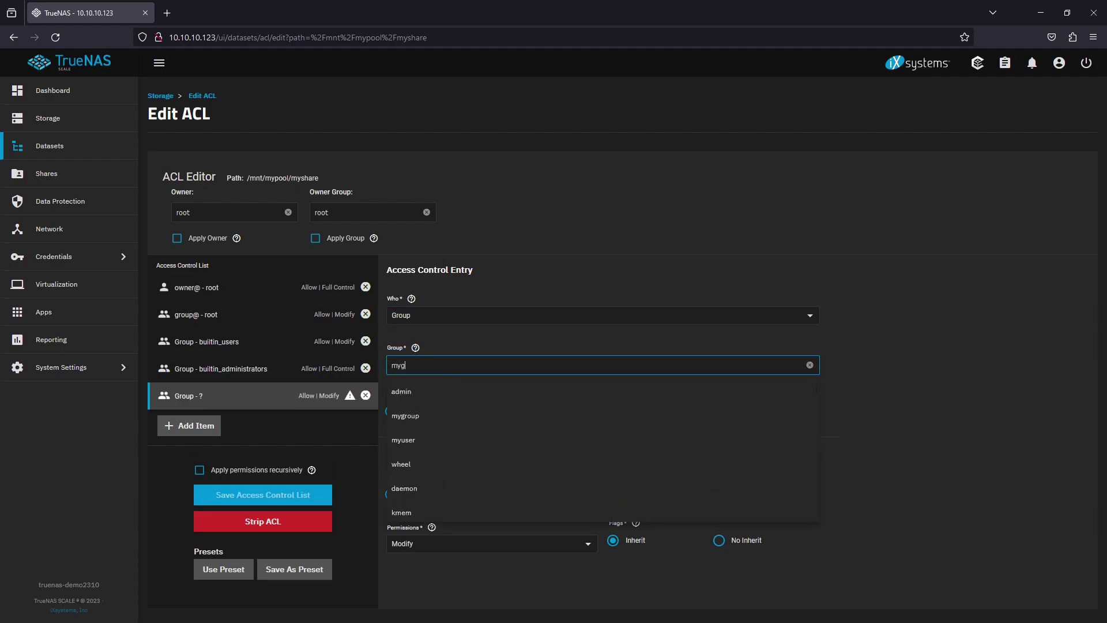
left_click(549, 388)
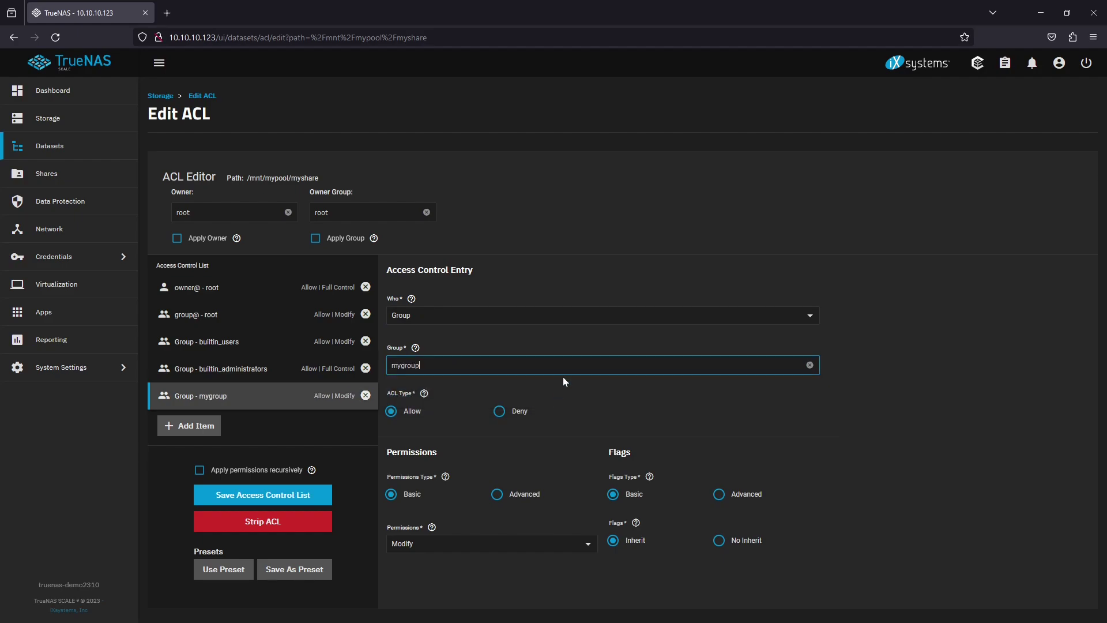
left_click(566, 346)
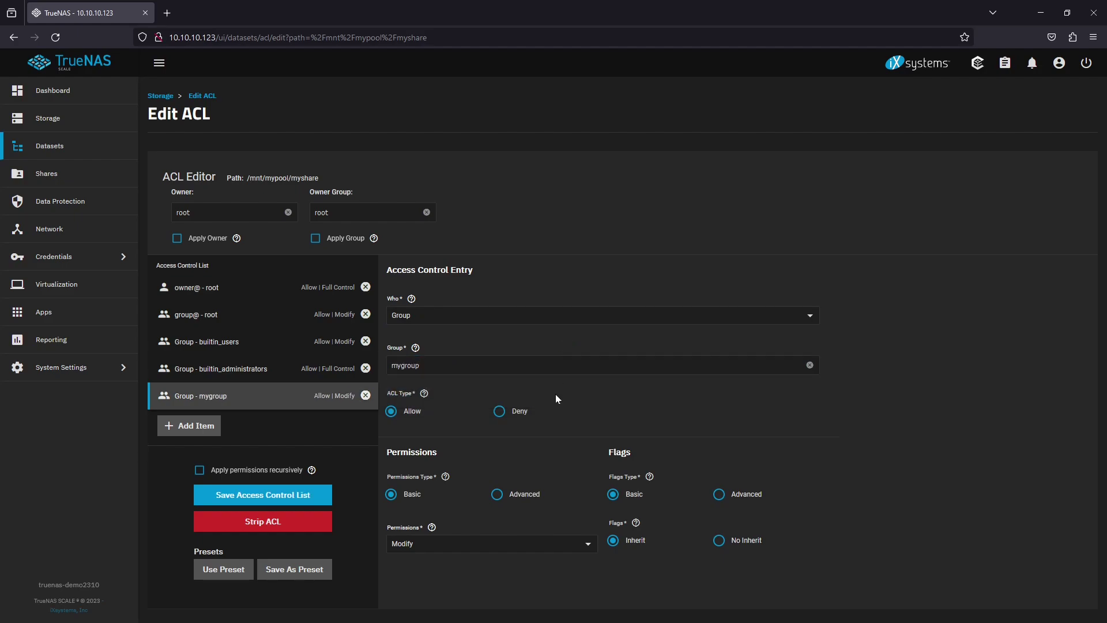
left_click(525, 543)
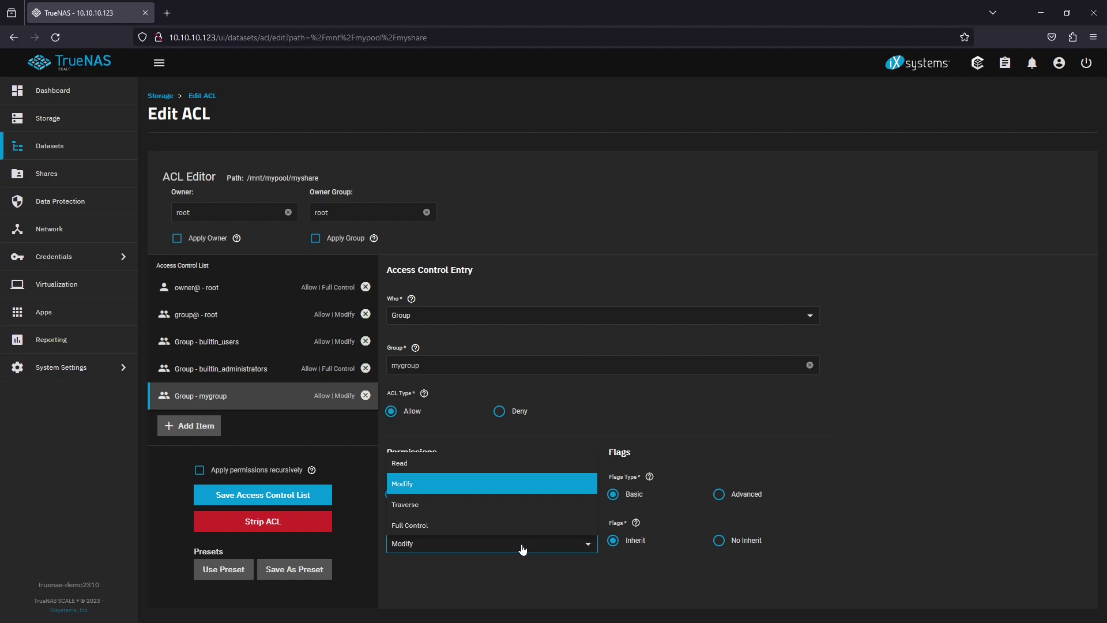
left_click(465, 465)
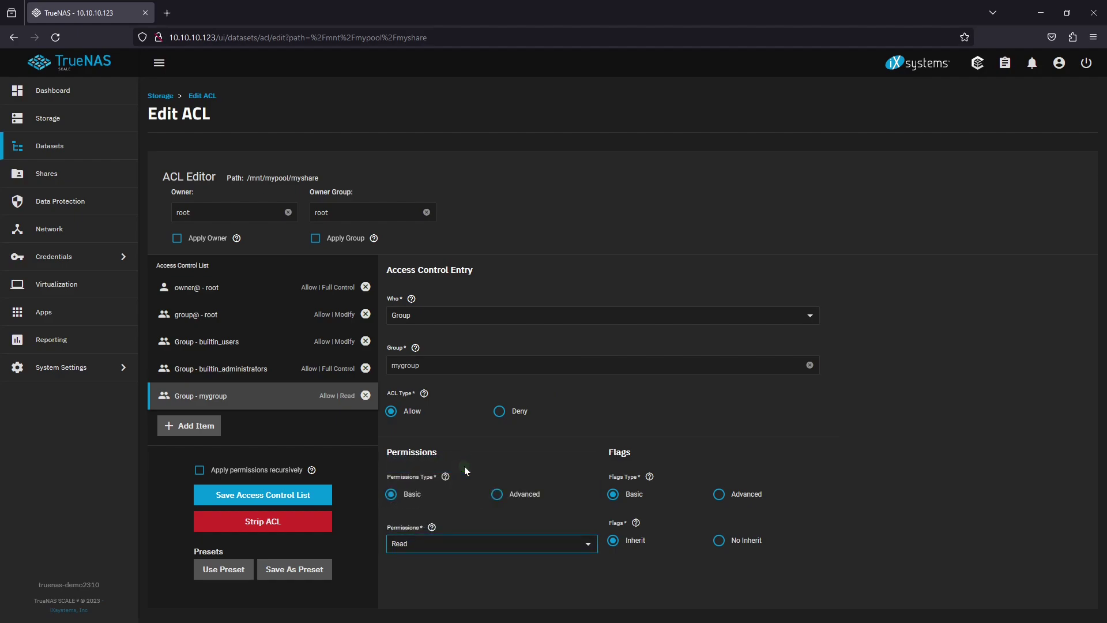
Add an ACL entry giving group apps Traverse permission
left_click(213, 425)
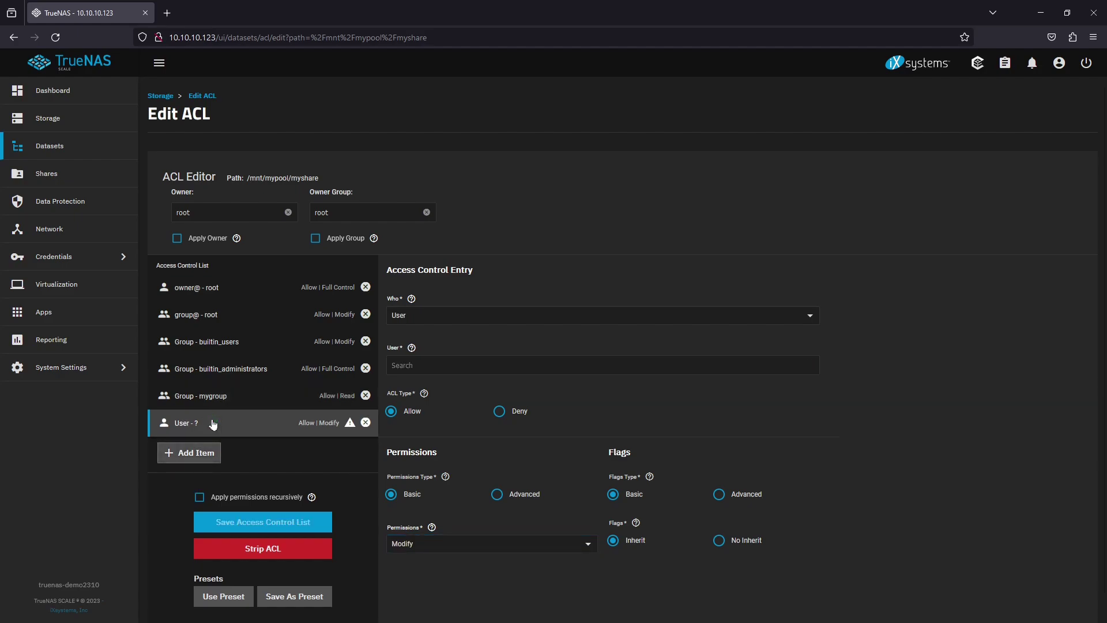
left_click(432, 317)
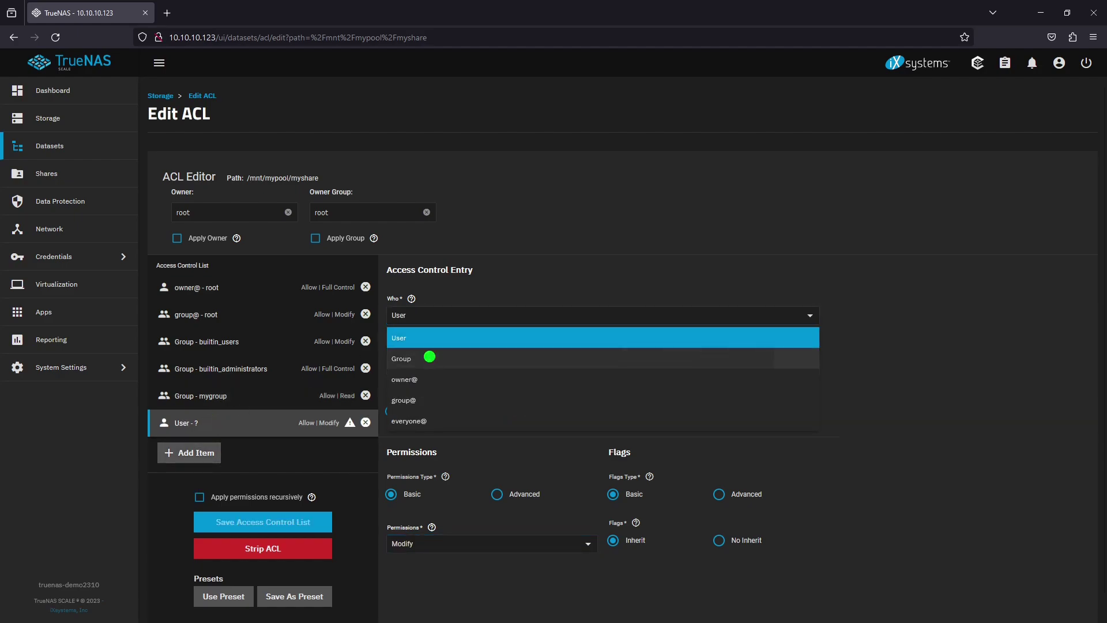
left_click(430, 357)
left_click(430, 359)
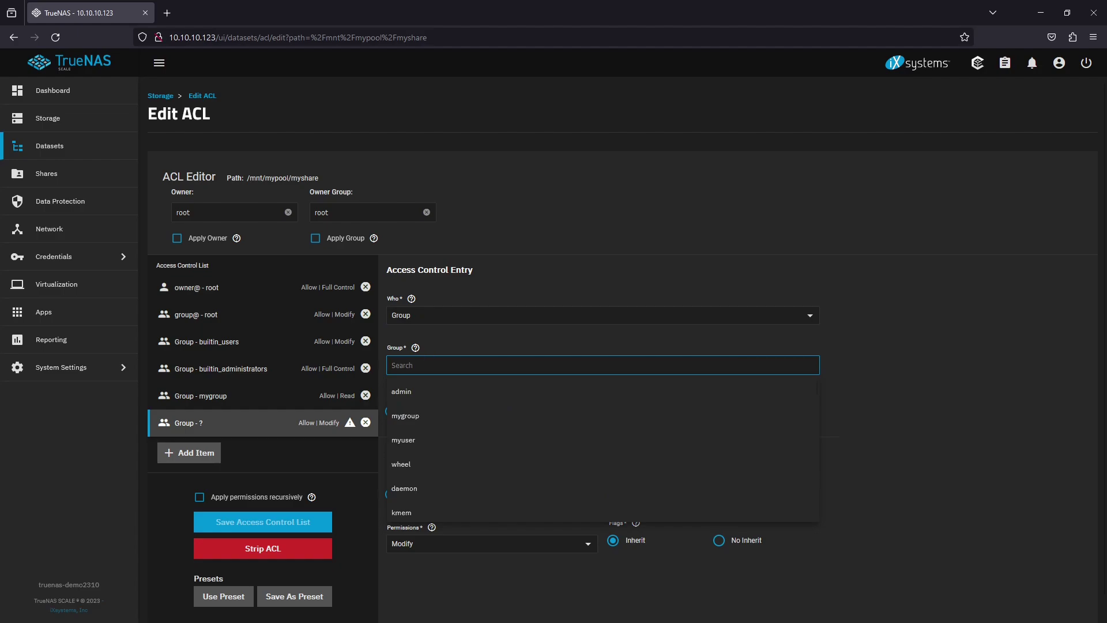
type("ap")
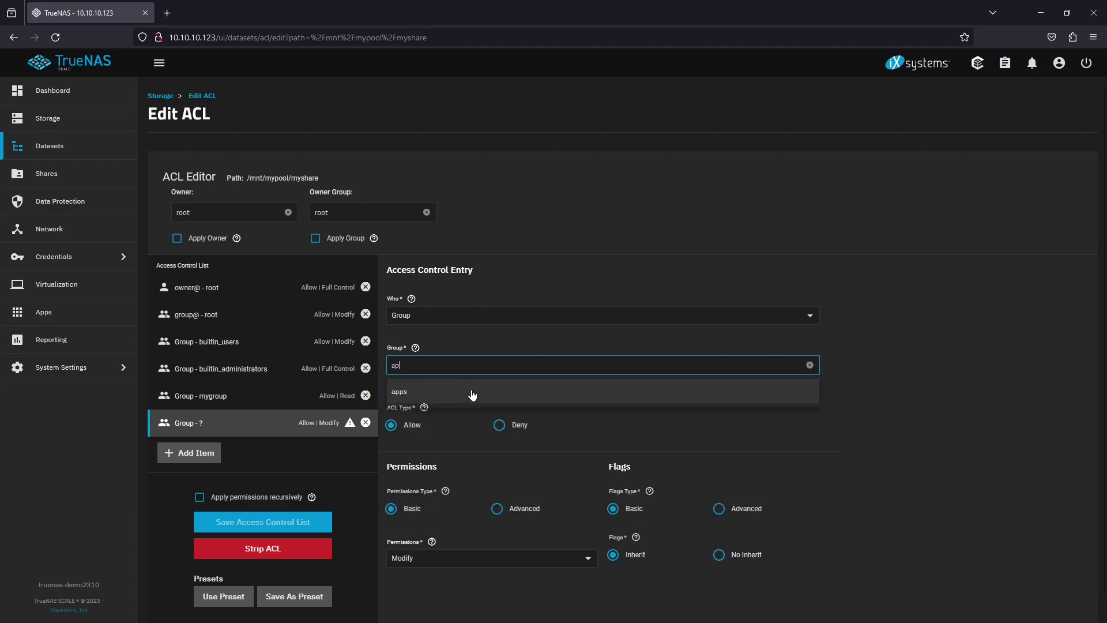
left_click(470, 391)
left_click(471, 338)
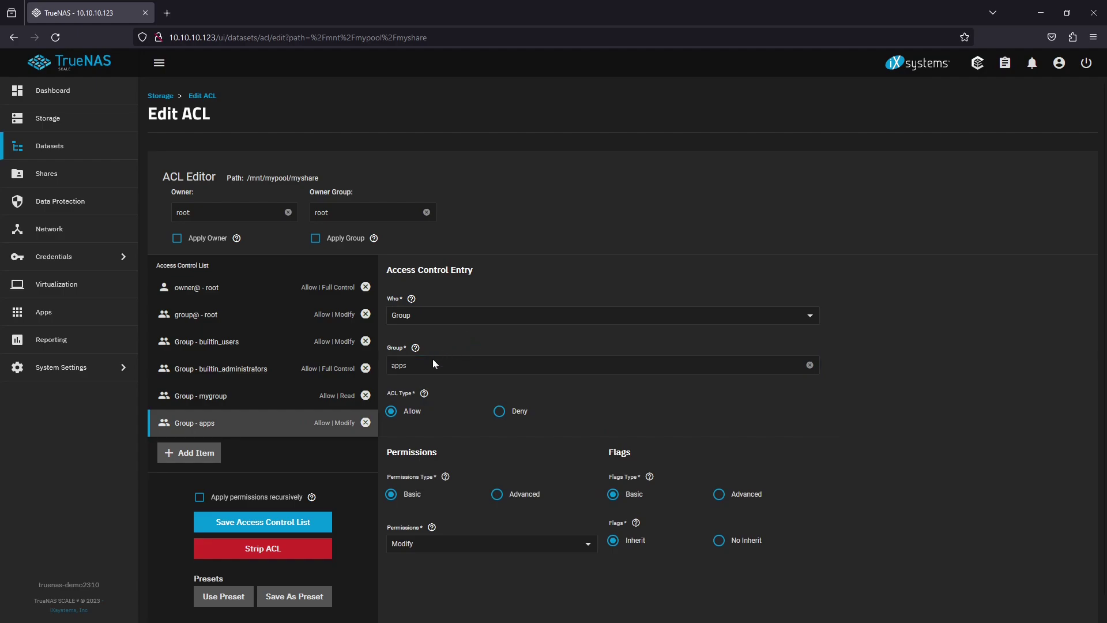
left_click(430, 543)
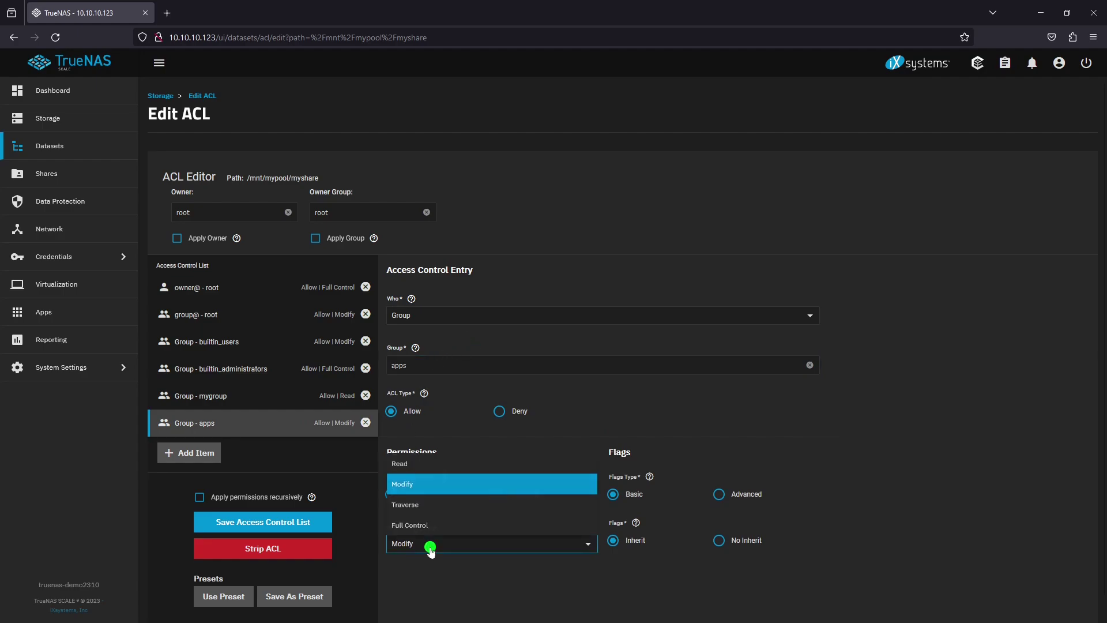
left_click(427, 506)
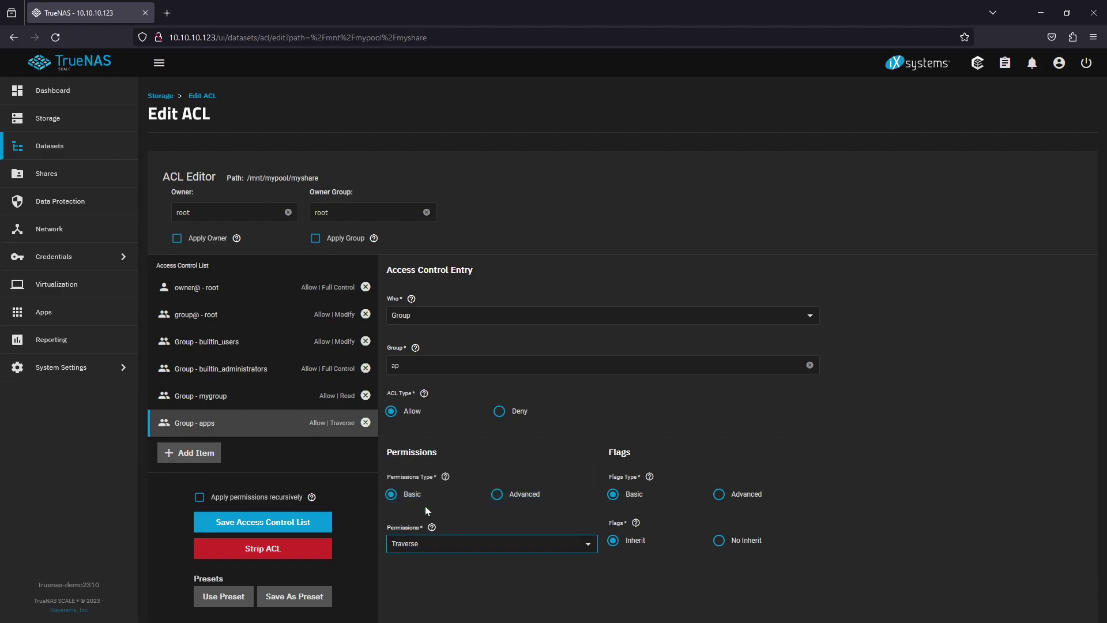
Reselect apps as the entry's group and save the access control list
left_click(400, 366)
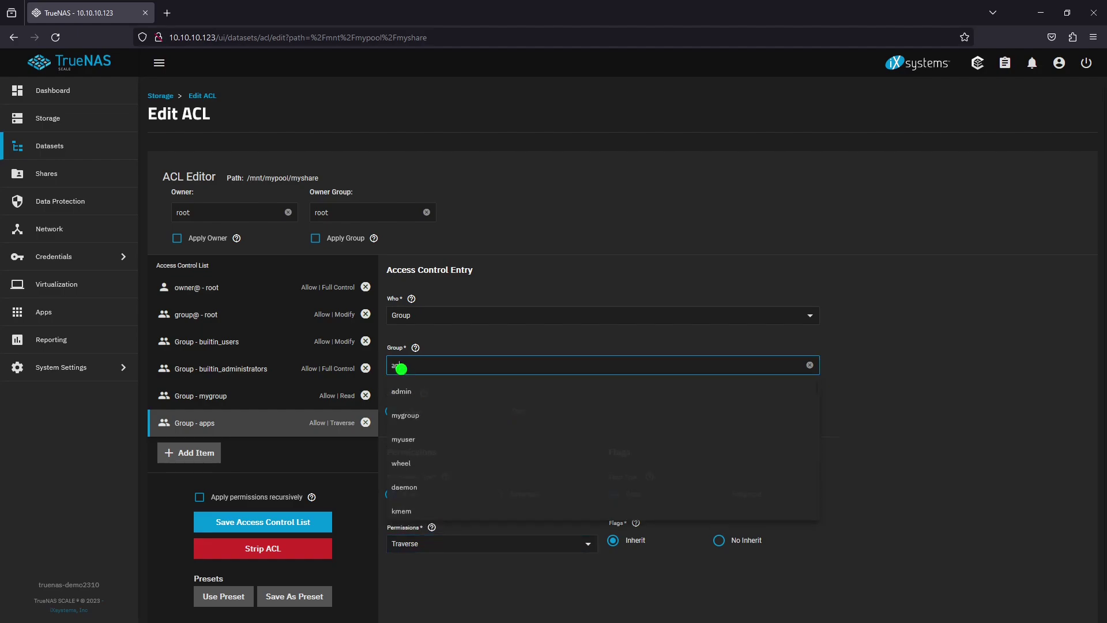
type("ap;p")
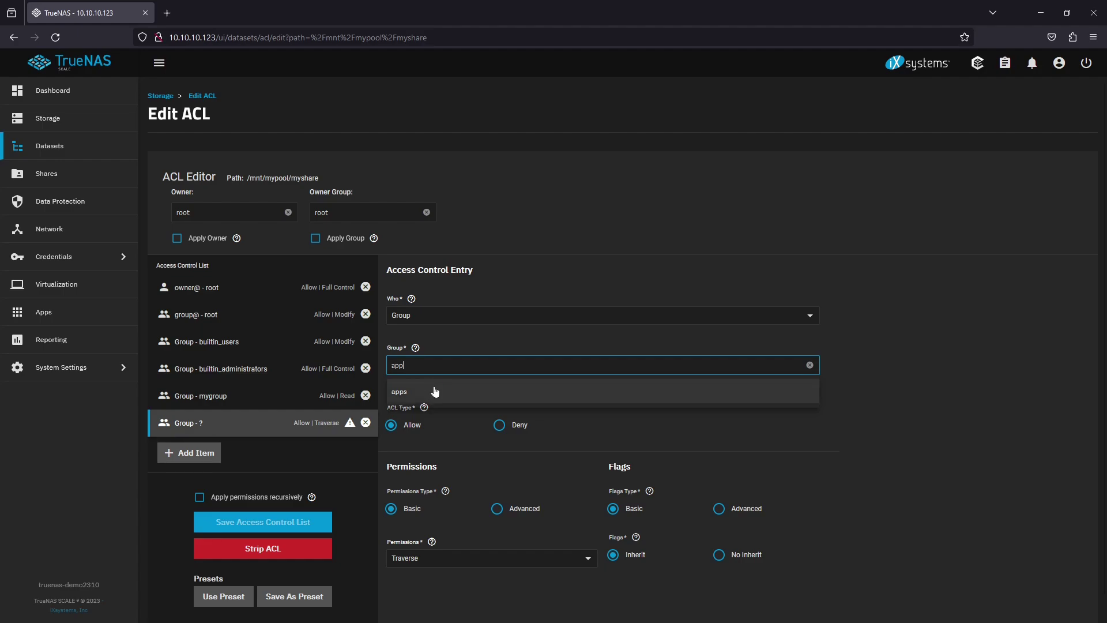
left_click(434, 391)
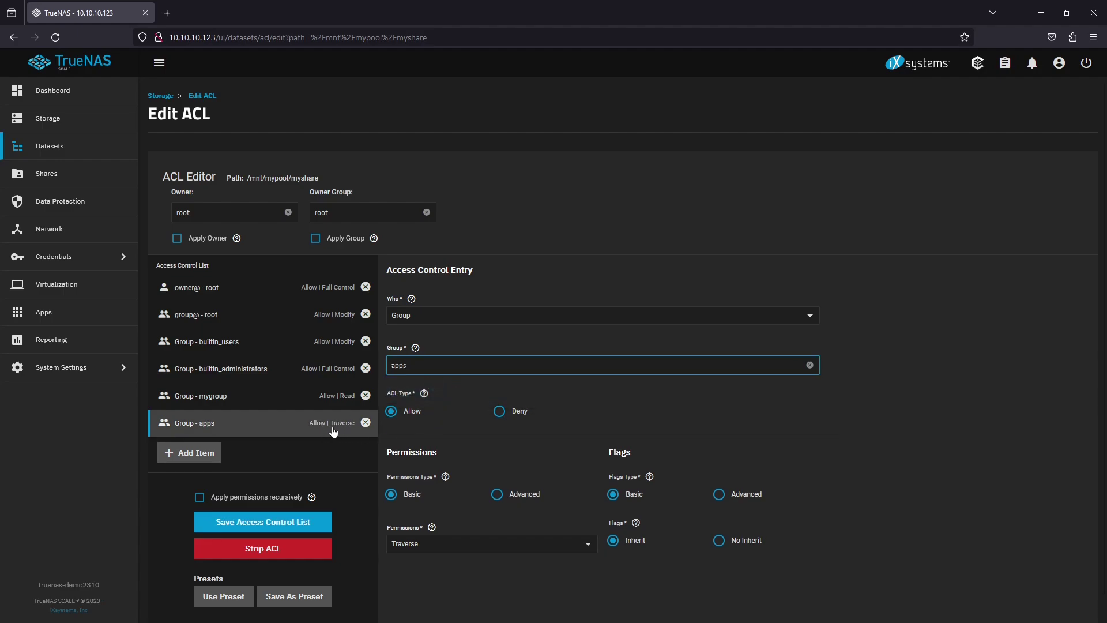
left_click(282, 523)
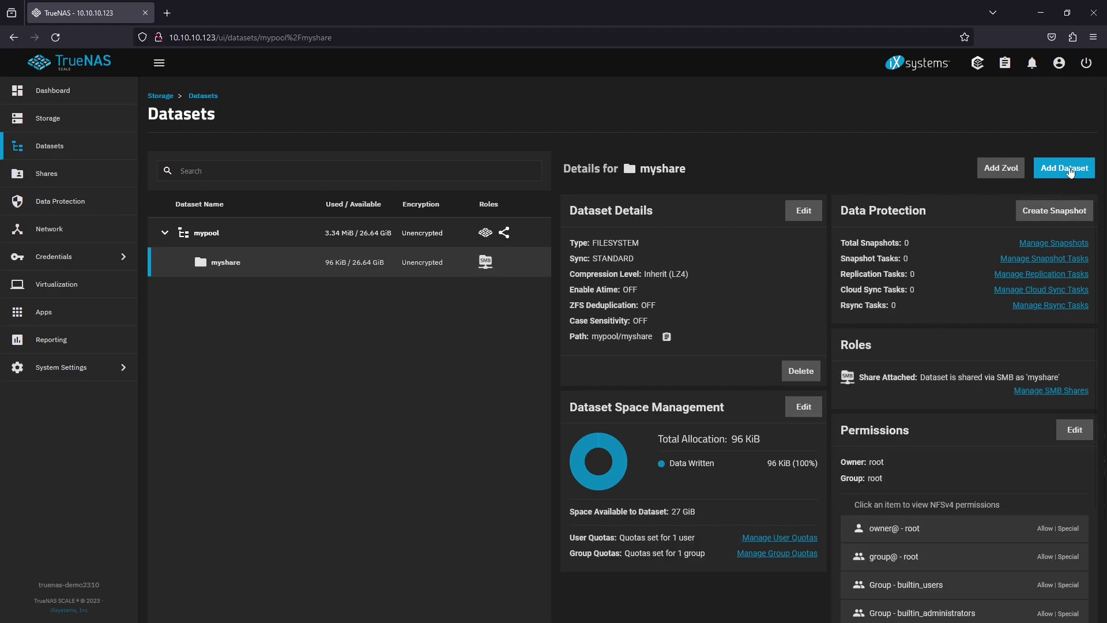
Create dataset mymedia inside myshare with compression OFF and SMB share type
left_click(1070, 172)
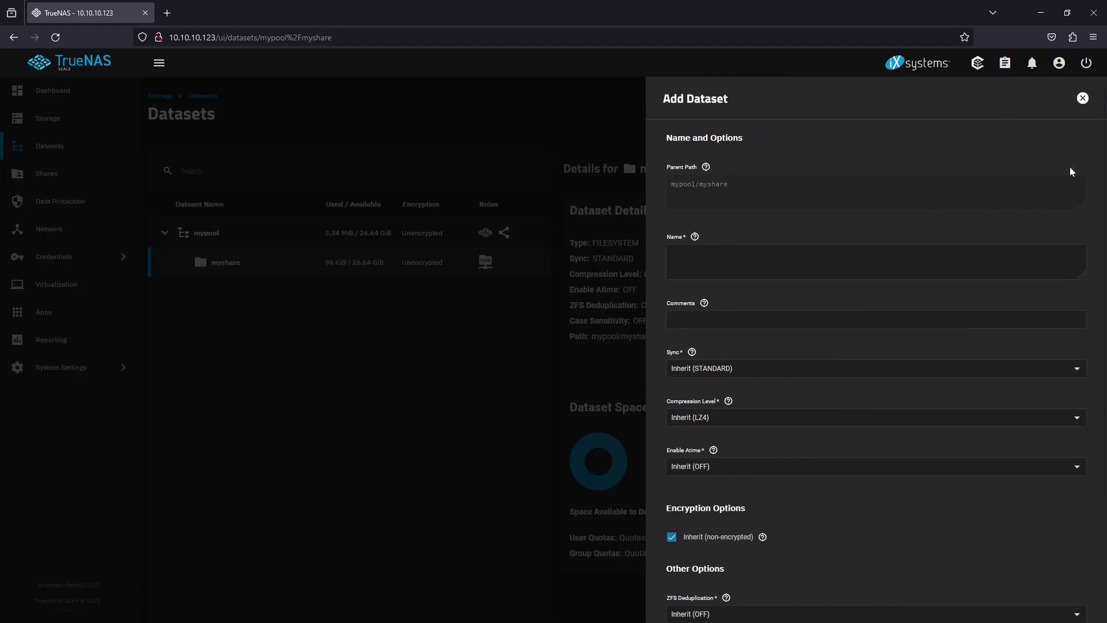
left_click(834, 265)
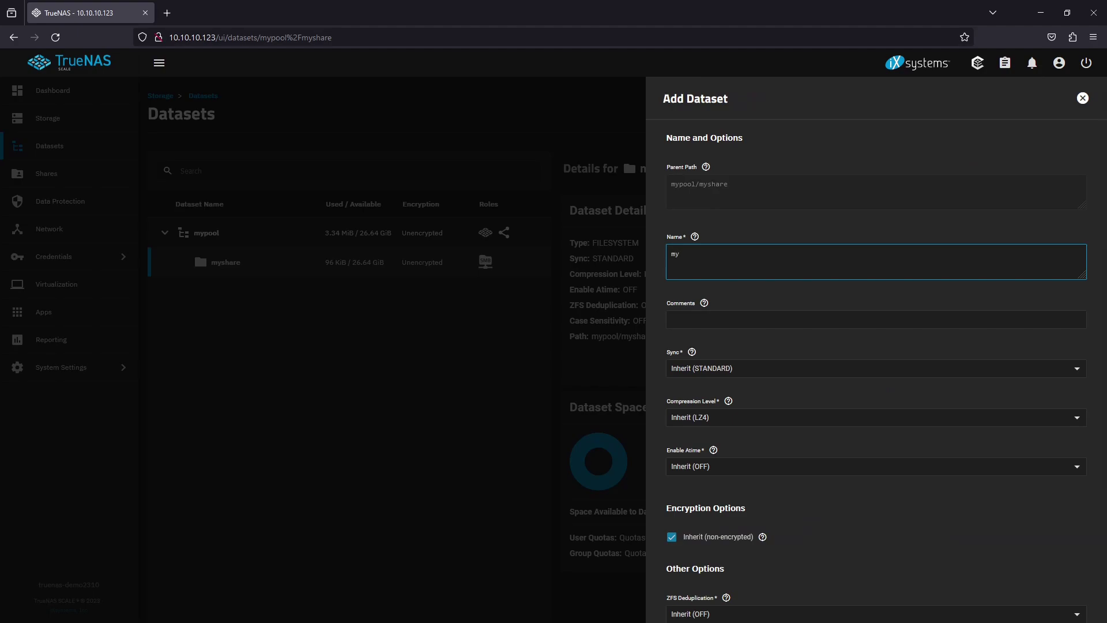
type("mymedia")
left_click(891, 418)
left_click(840, 176)
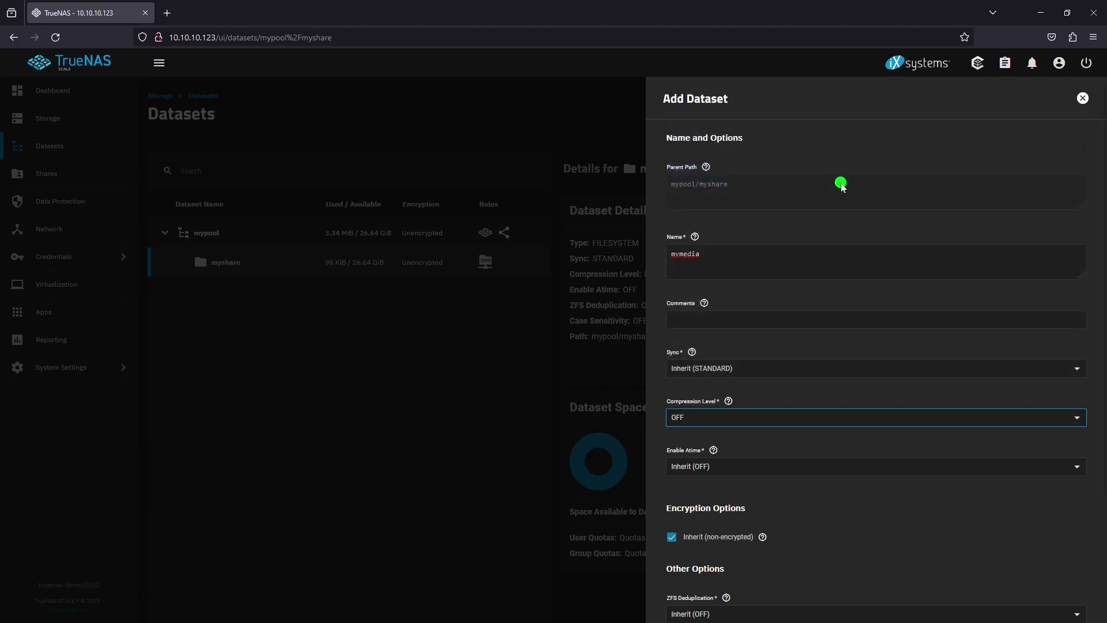
scroll(856, 311, "down", 3)
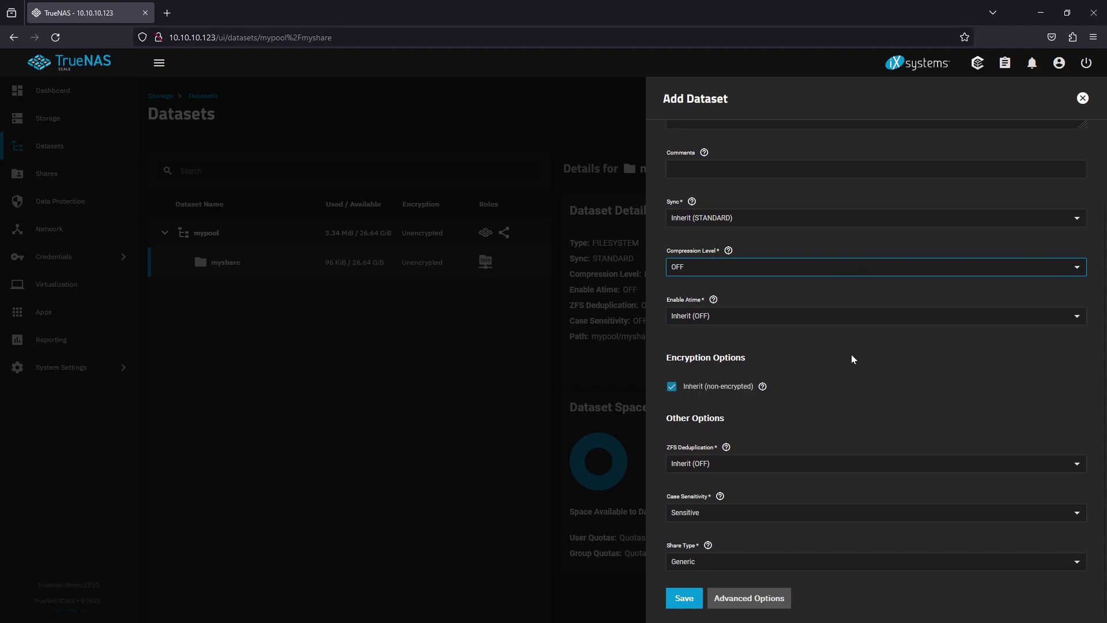
left_click(751, 563)
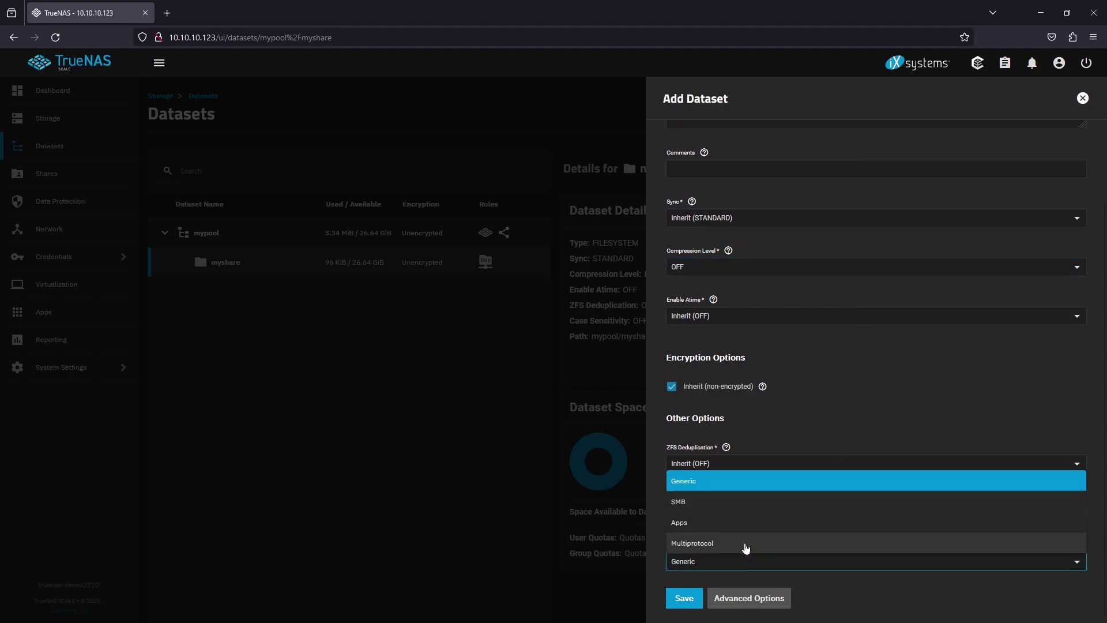
left_click(743, 514)
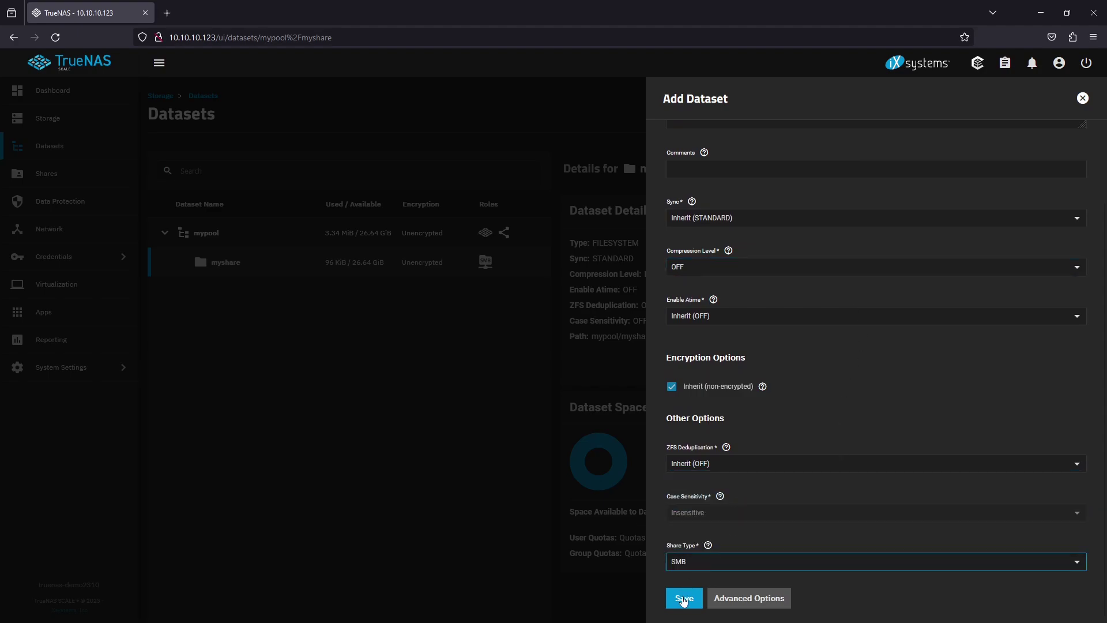
left_click(683, 599)
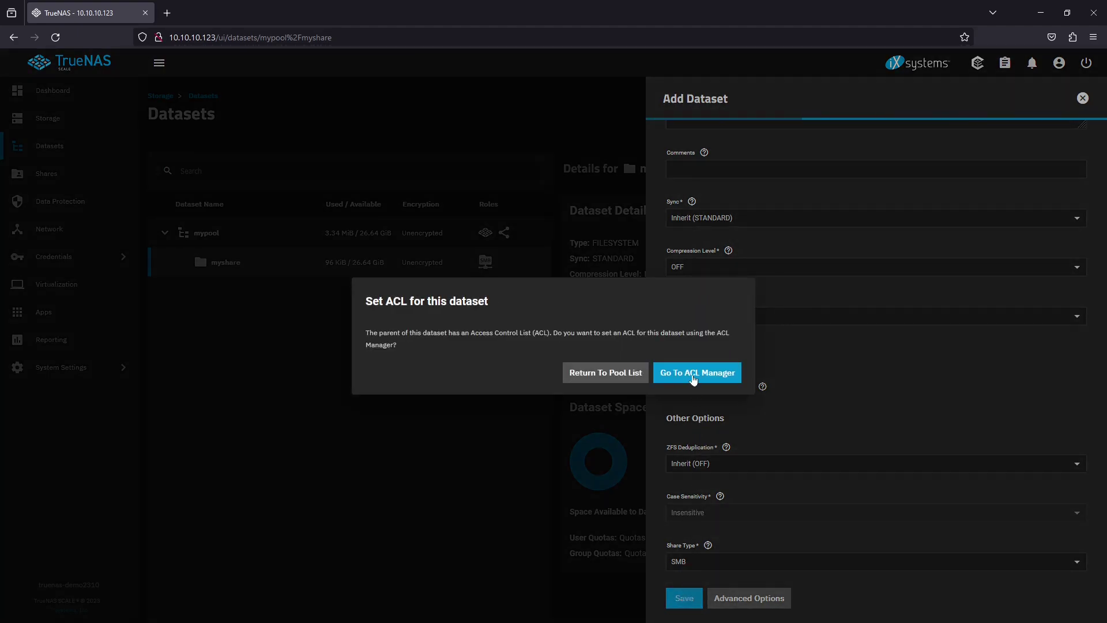
Proceed to mymedia's ACL and add a group entry for mygroup
left_click(695, 375)
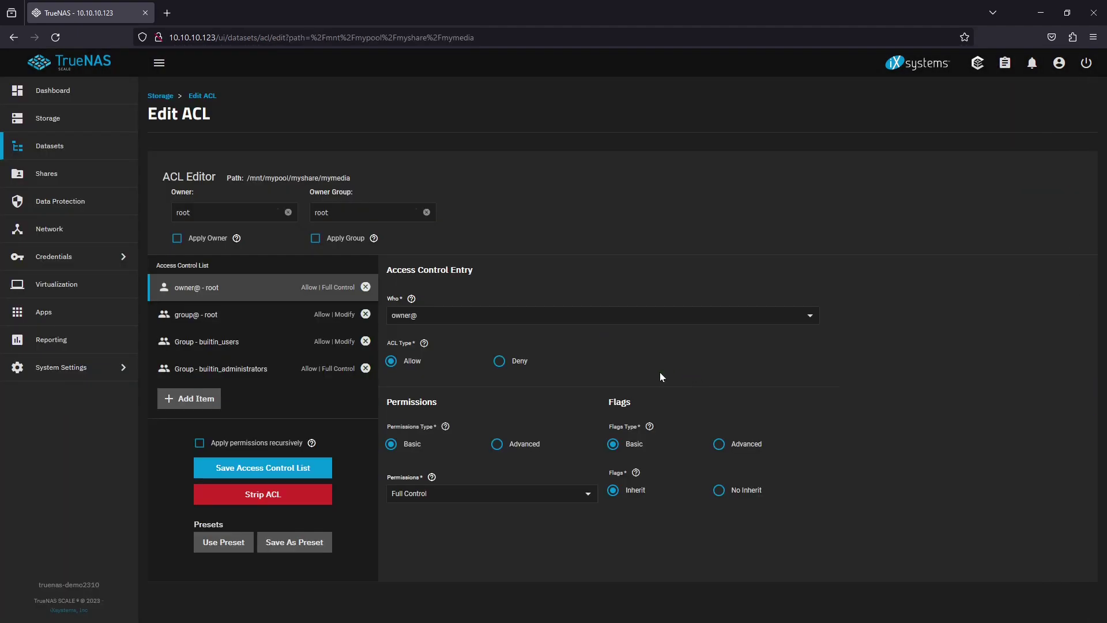
left_click(214, 399)
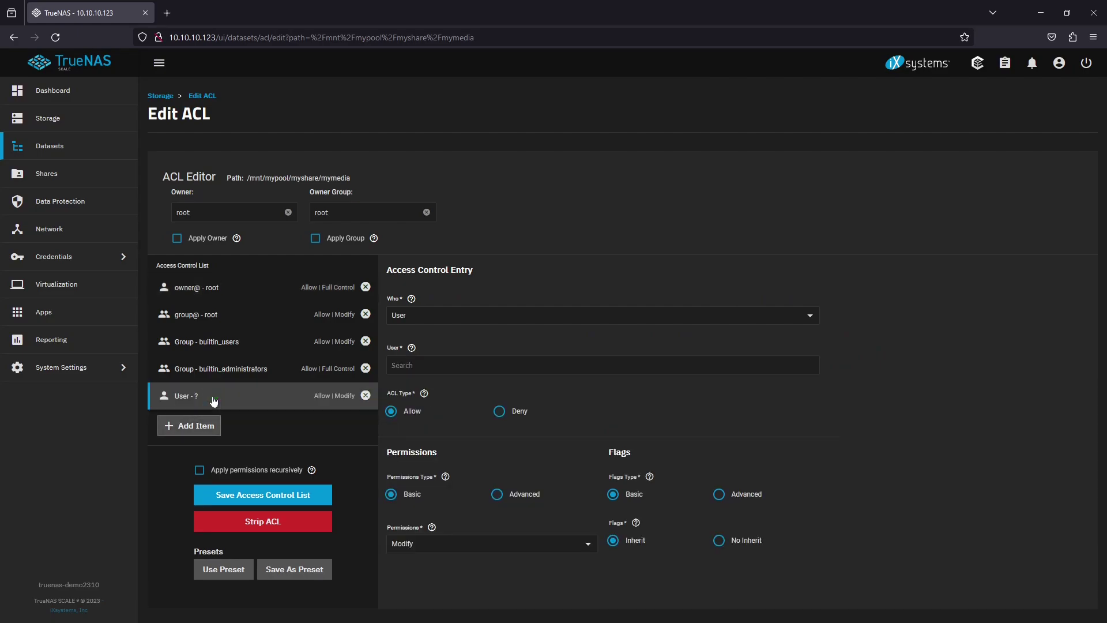
left_click(436, 314)
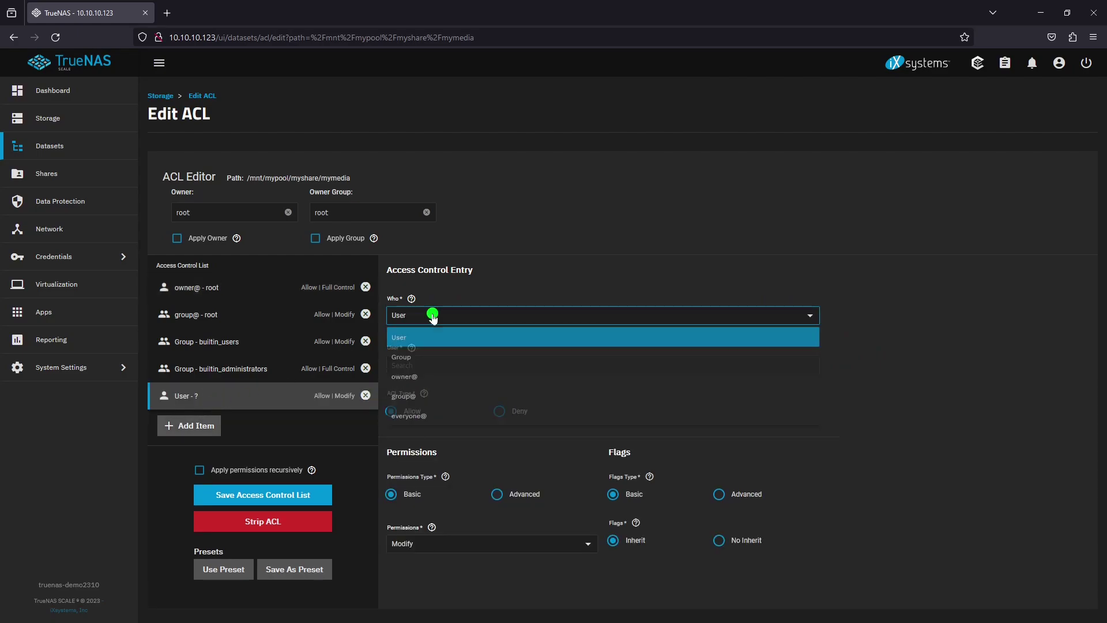
left_click(432, 353)
left_click(435, 364)
type("mygr")
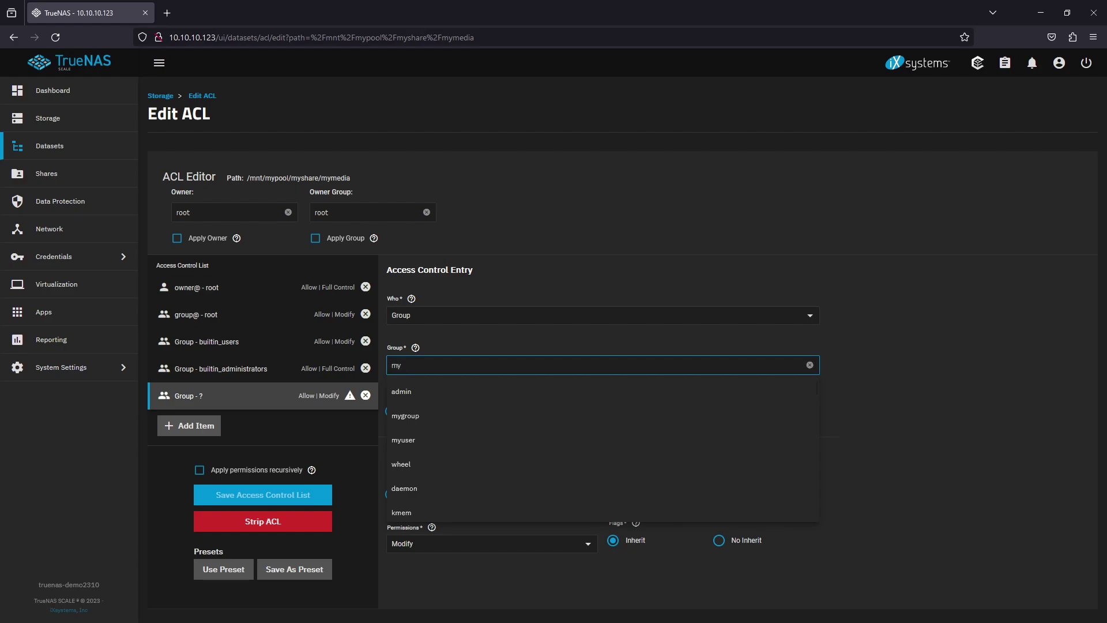
left_click(455, 391)
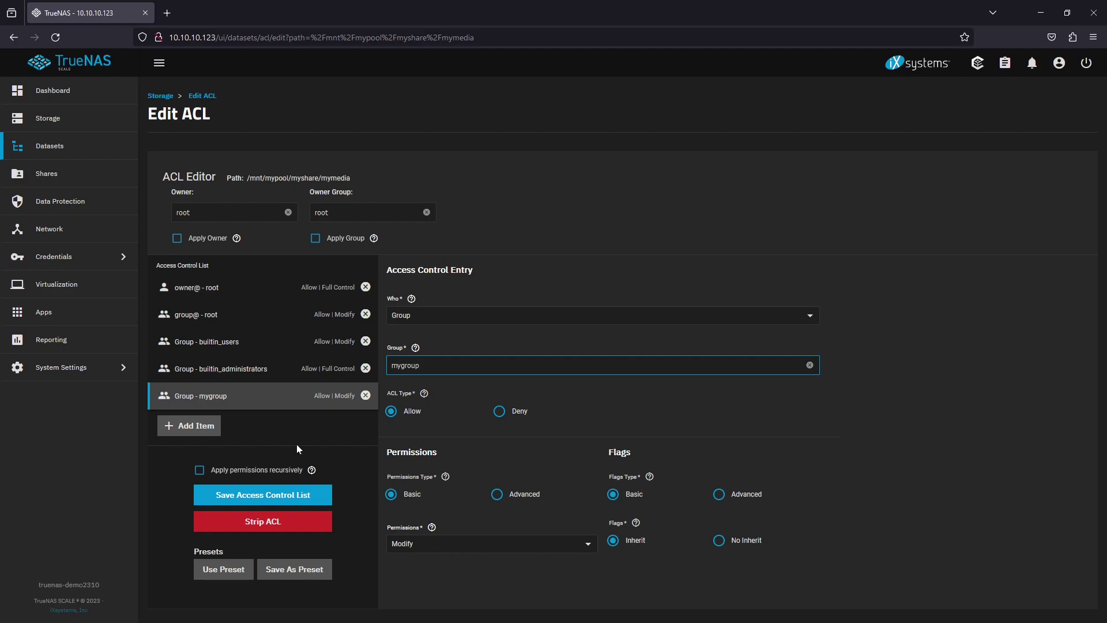
Add a second group entry for apps with Read permission
left_click(218, 428)
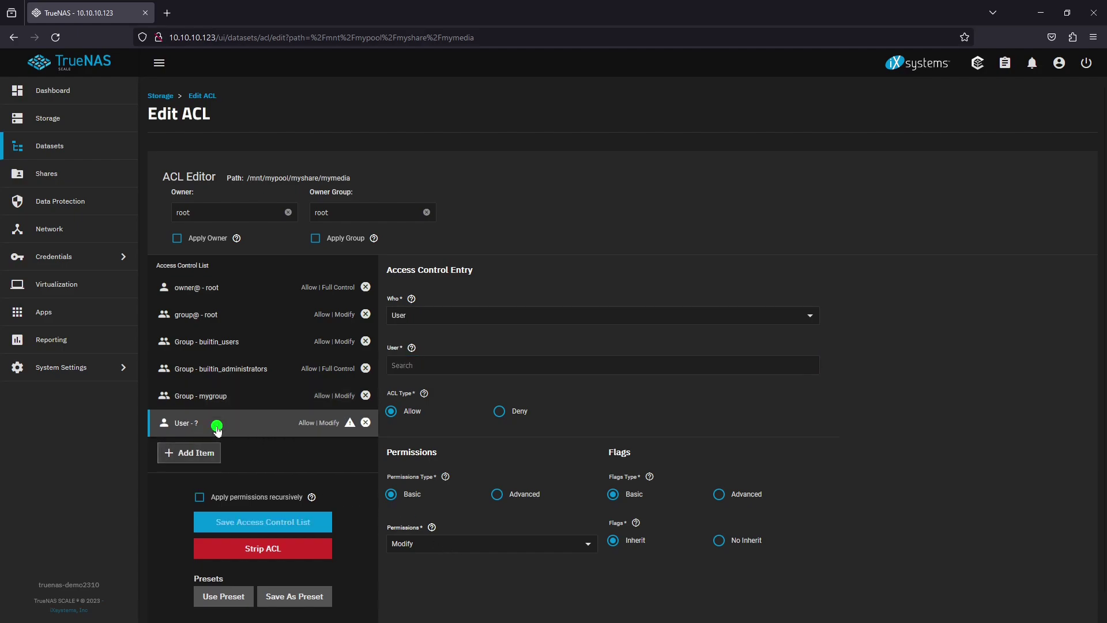
left_click(441, 315)
left_click(434, 358)
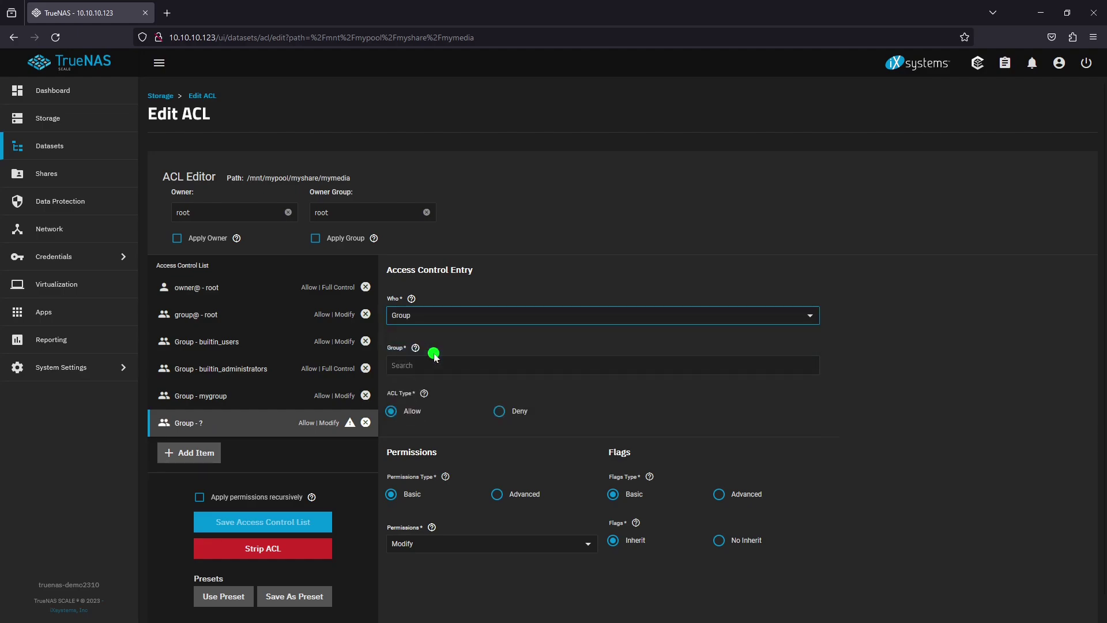
left_click(433, 361)
type("apps")
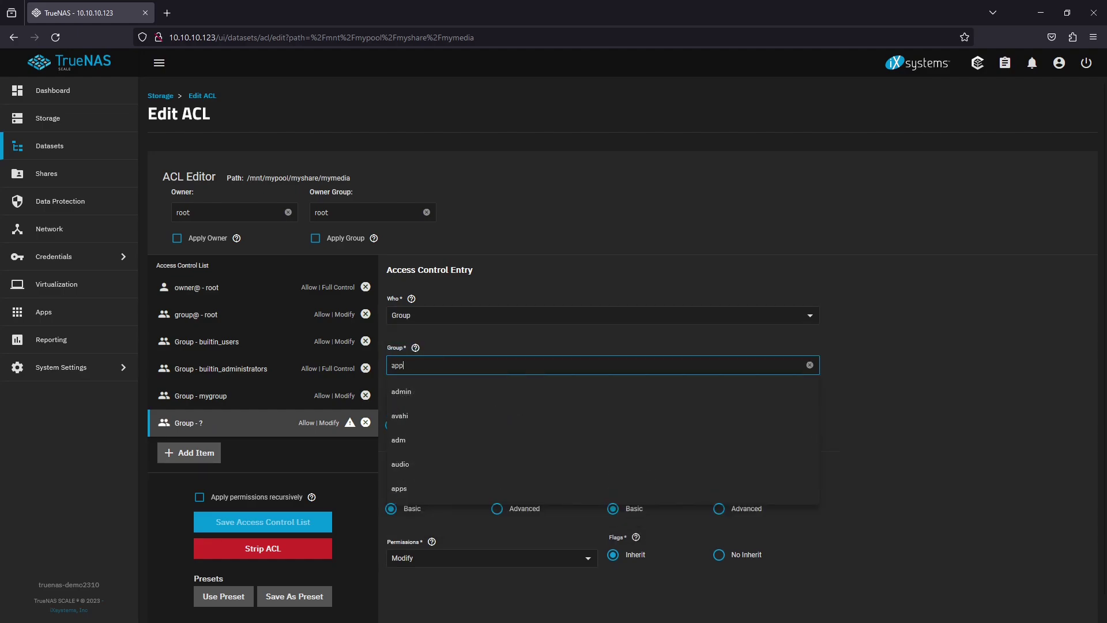
left_click(467, 393)
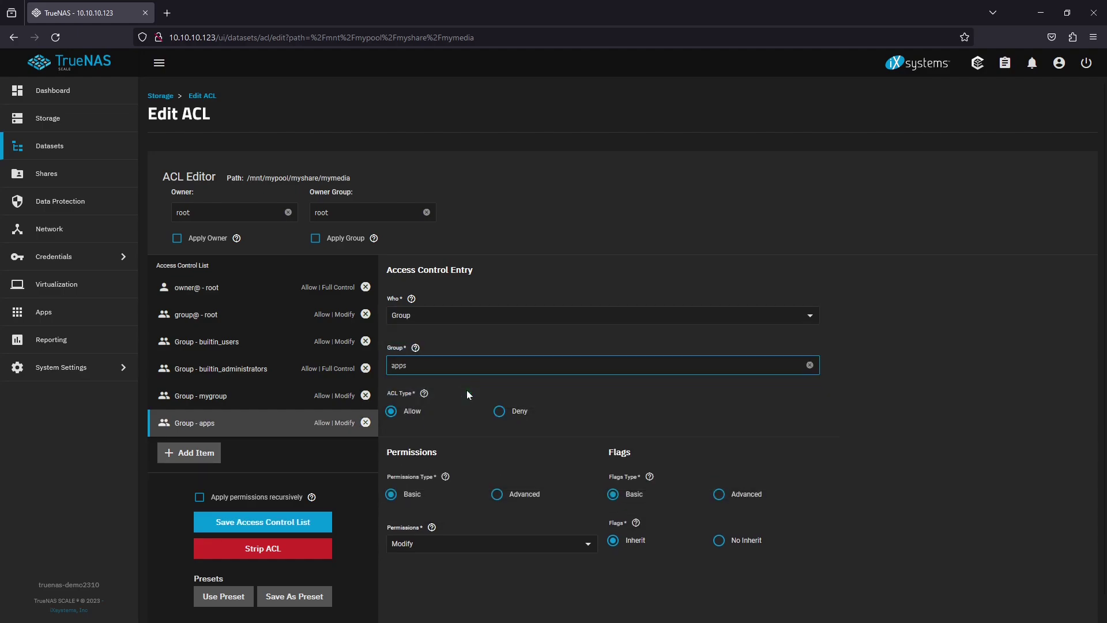
left_click(445, 544)
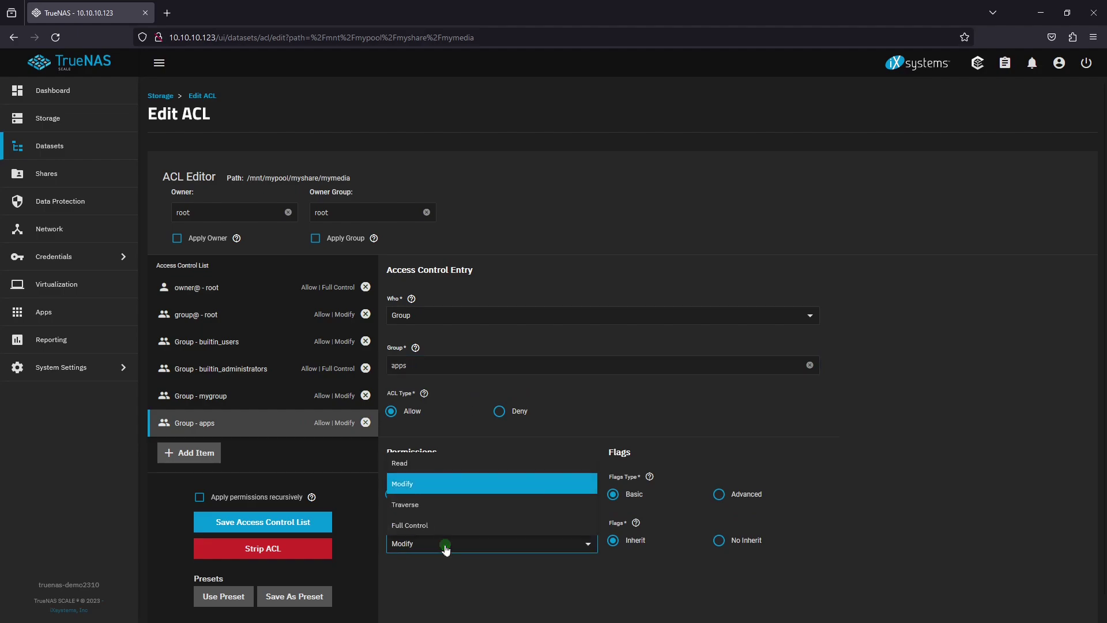
left_click(436, 465)
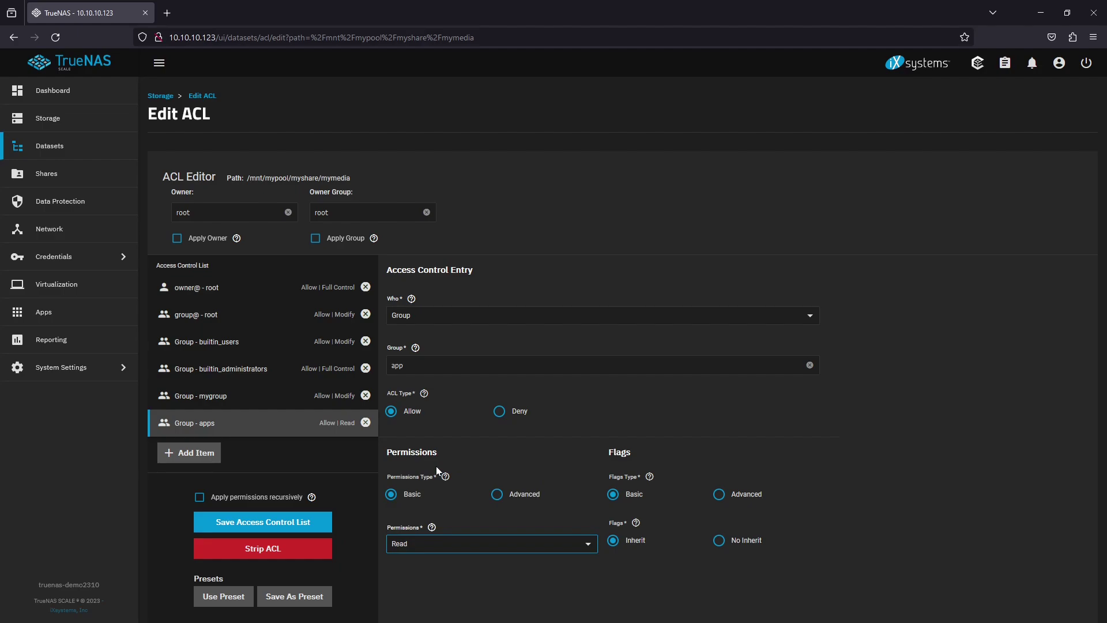
Correct the entry's group name to apps and save the ACL
left_click(527, 365)
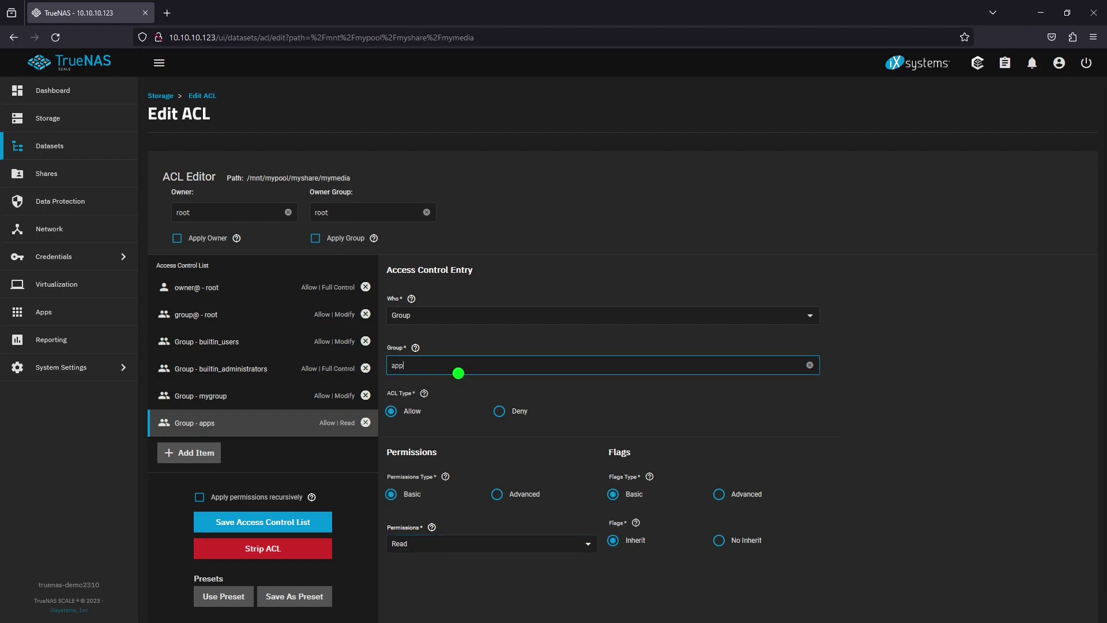
type("s")
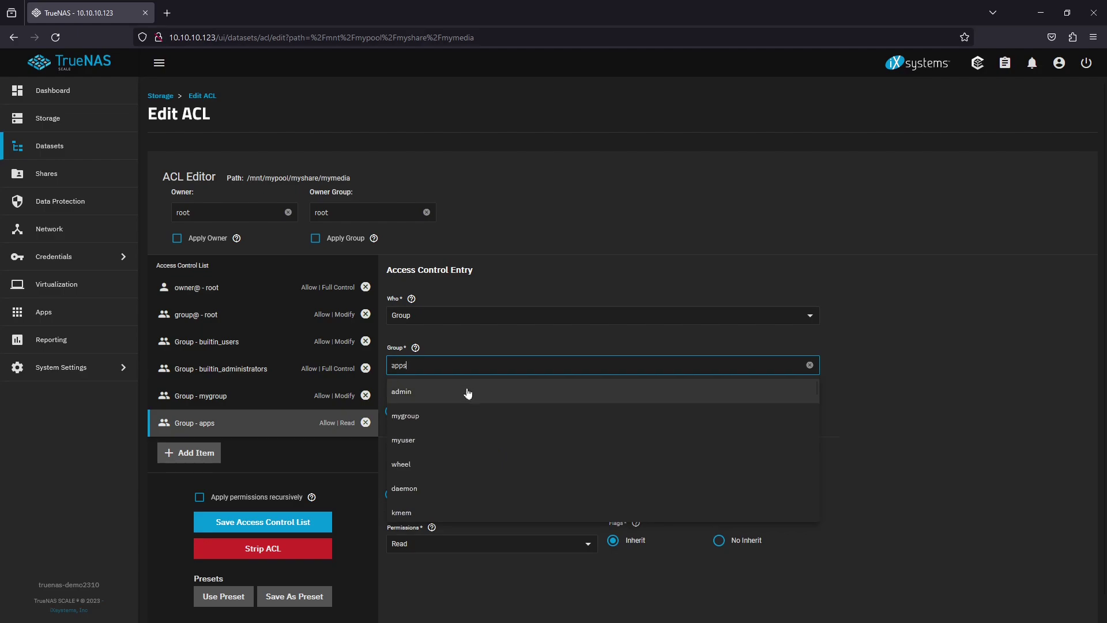
key("BackSpace")
type("\\")
key("BackSpace")
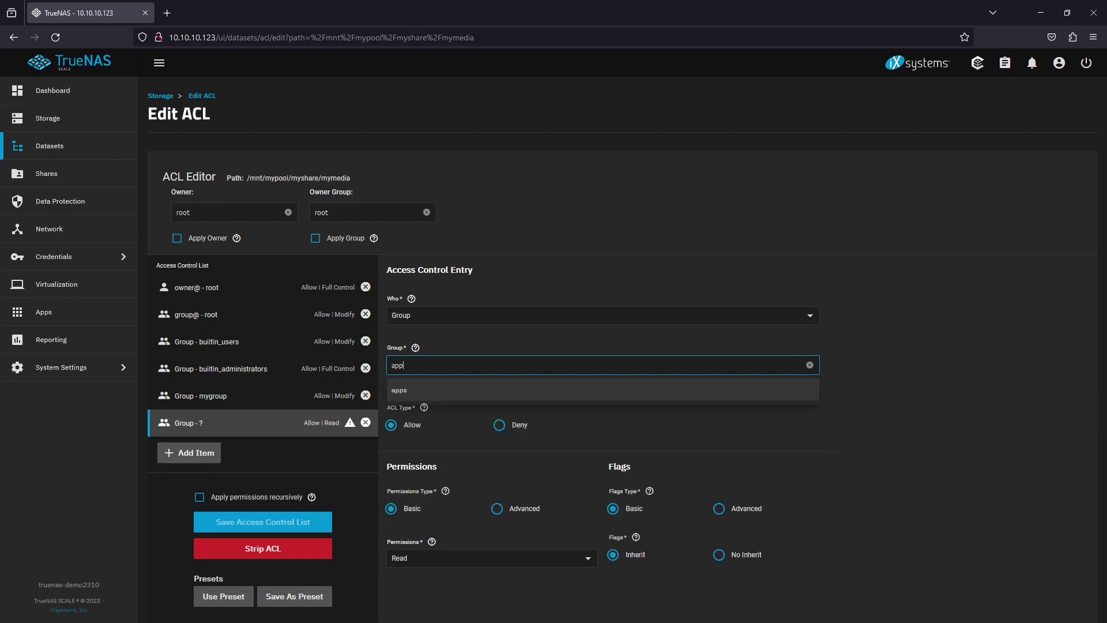
left_click(484, 391)
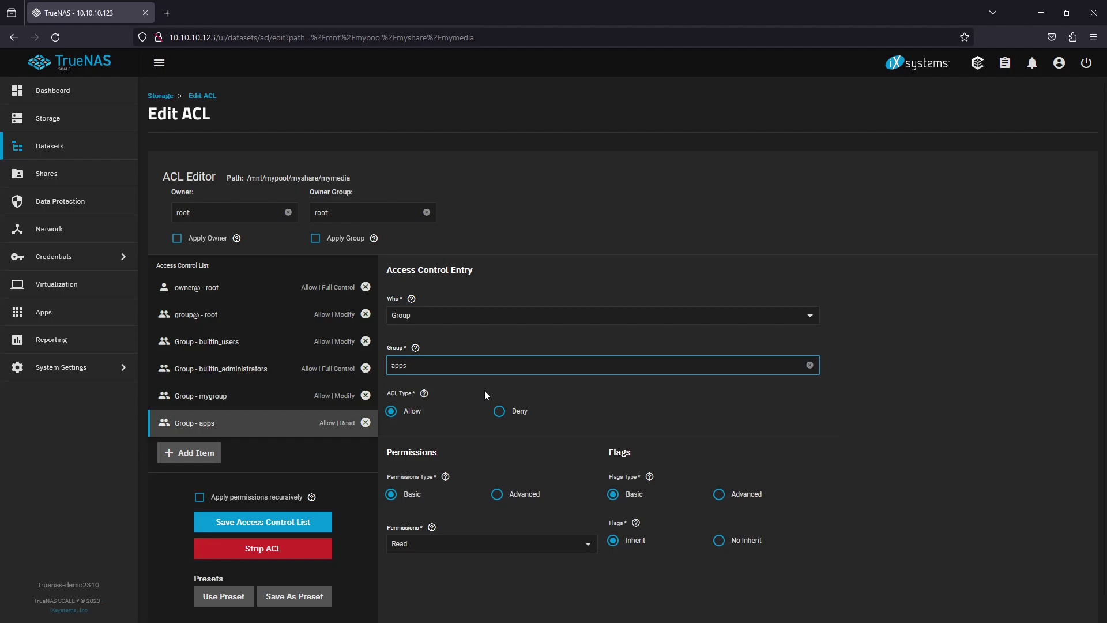
left_click(323, 523)
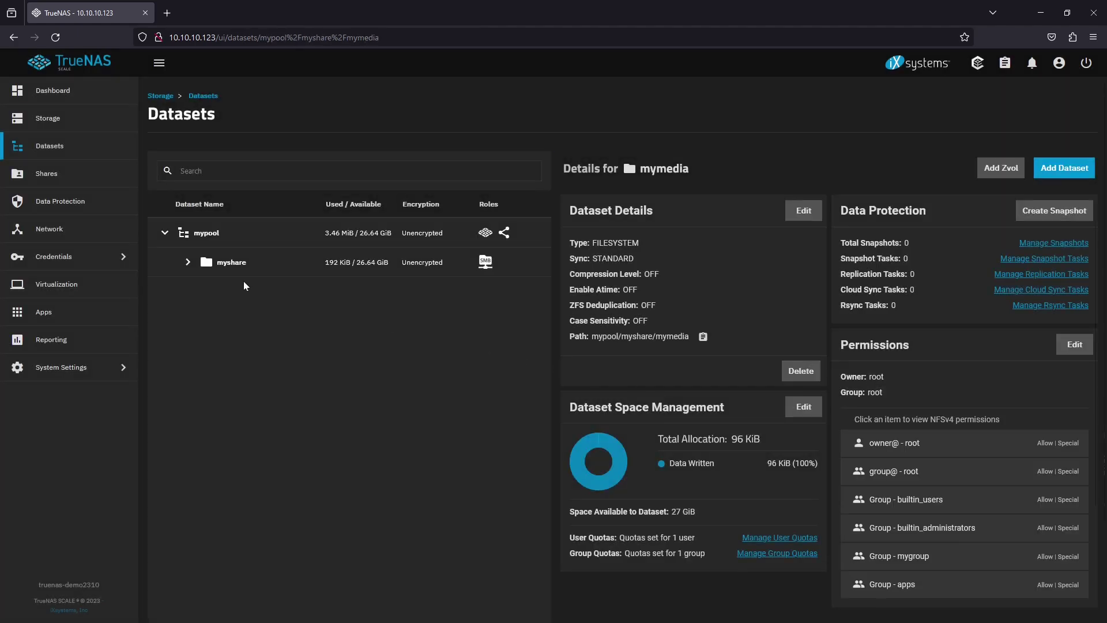
Expand myshare to check mymedia's permissions, then go to the Apps page
left_click(188, 263)
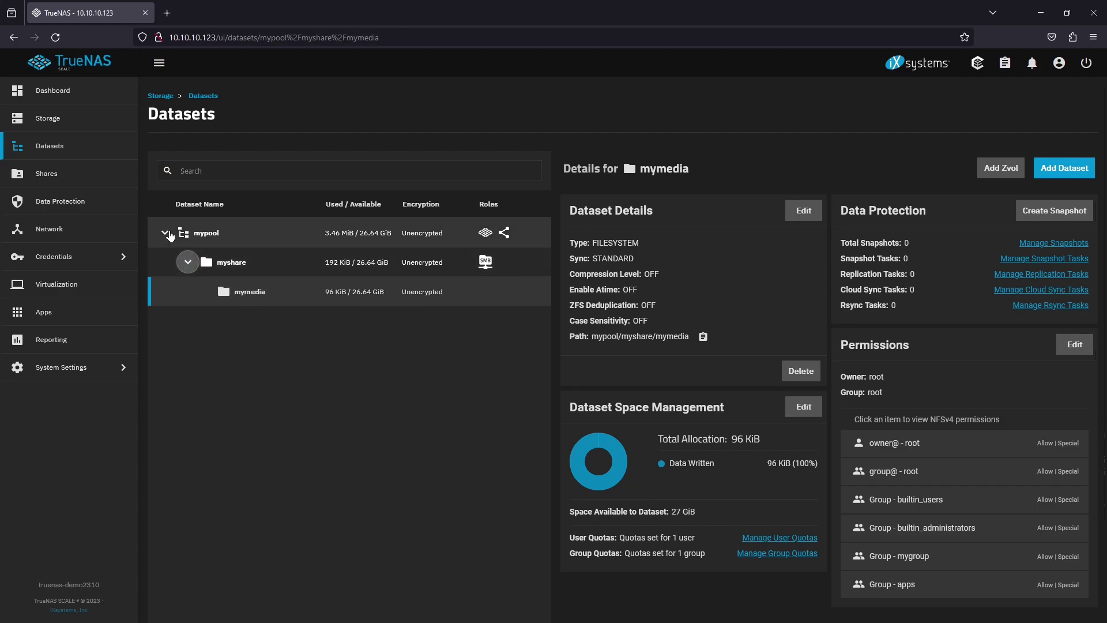
left_click(96, 311)
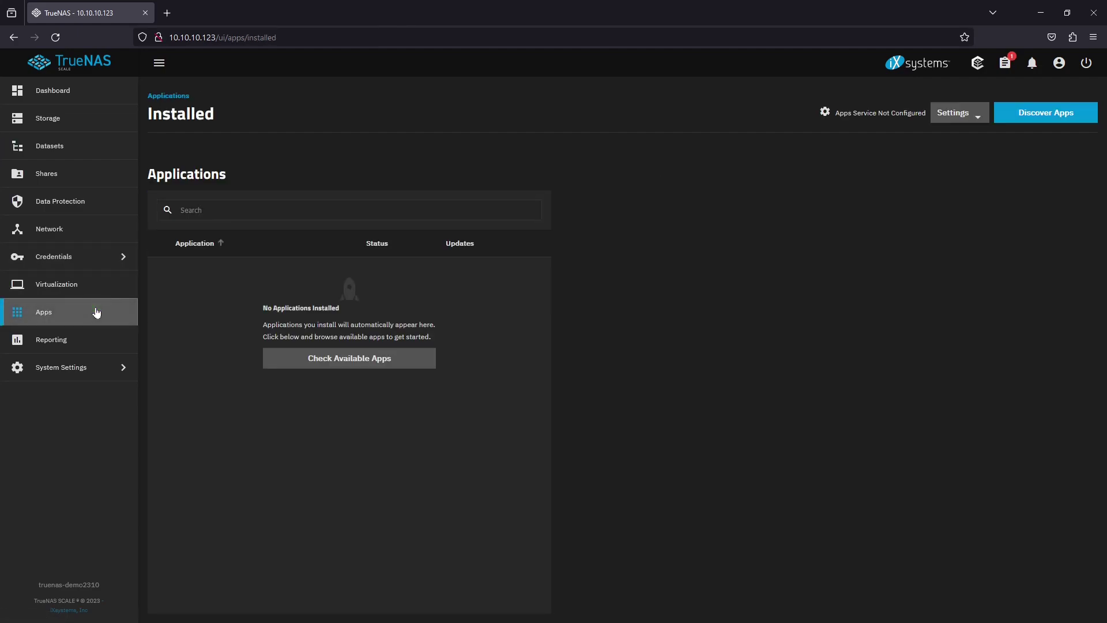
Choose mypool as the apps storage pool and let the Apps service configure
left_click(975, 114)
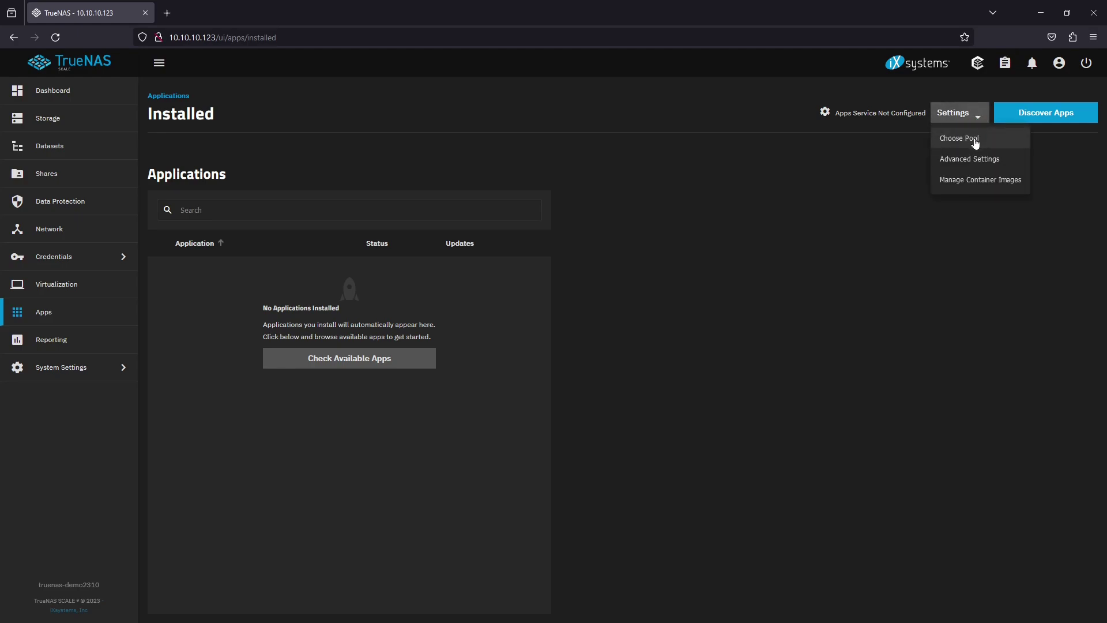
left_click(974, 139)
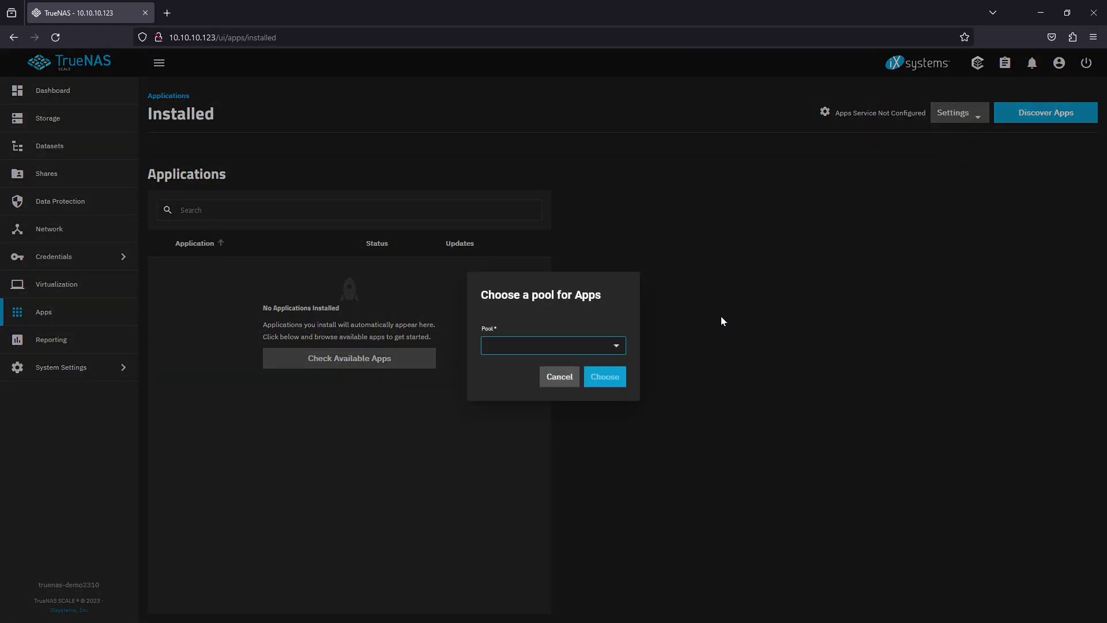
left_click(613, 349)
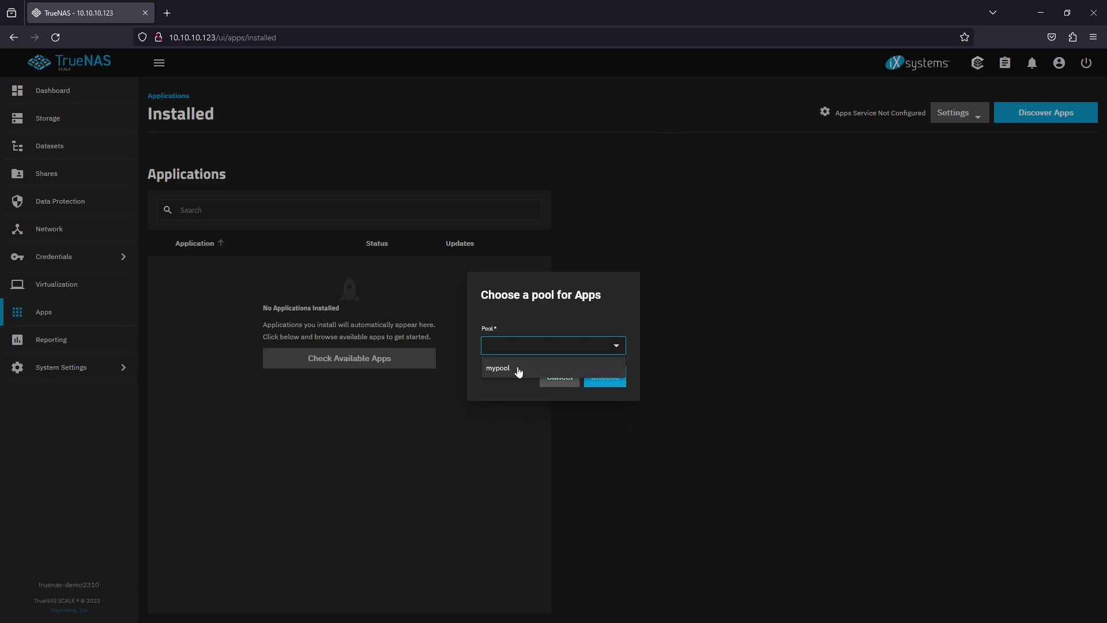
left_click(518, 367)
left_click(611, 378)
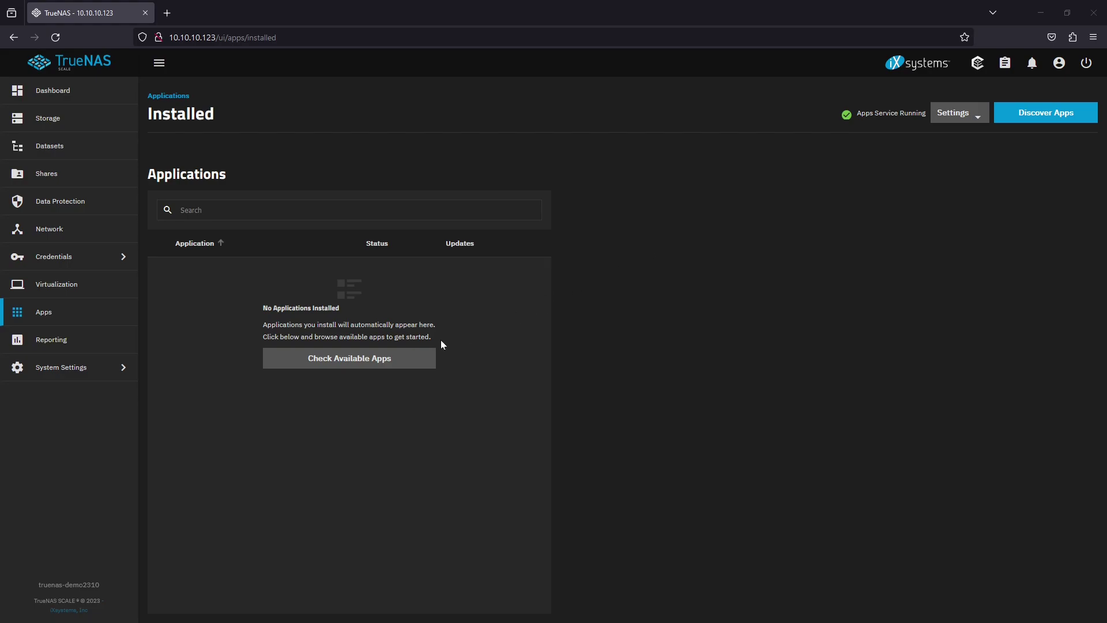
Refresh the app catalog, search 'jell' to confirm Jellyfin is offered, then clear the search
left_click(405, 359)
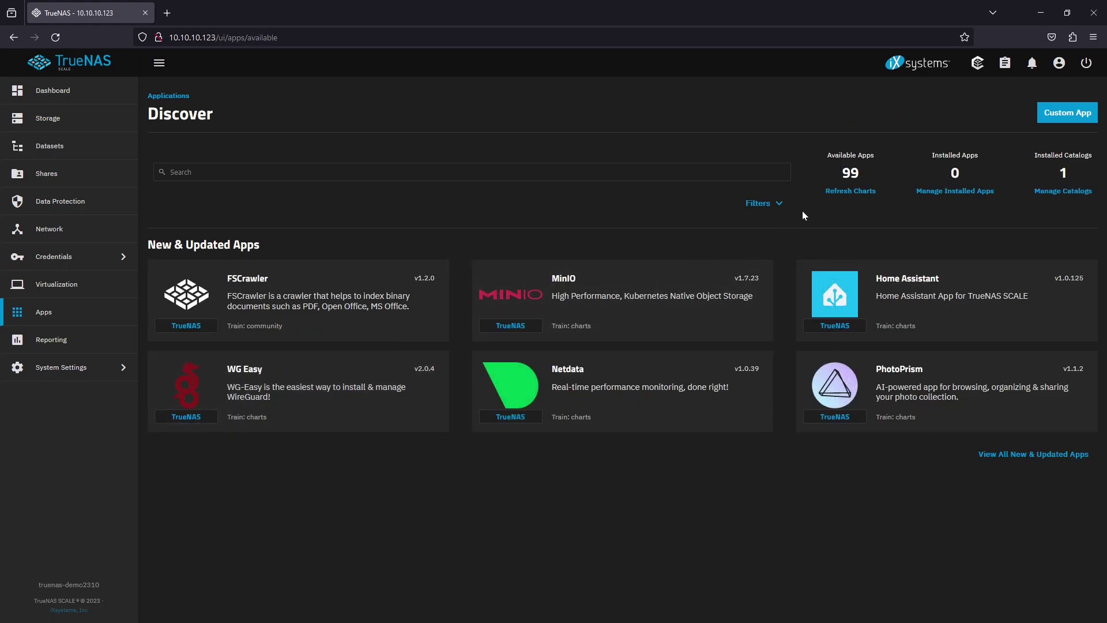
left_click(839, 194)
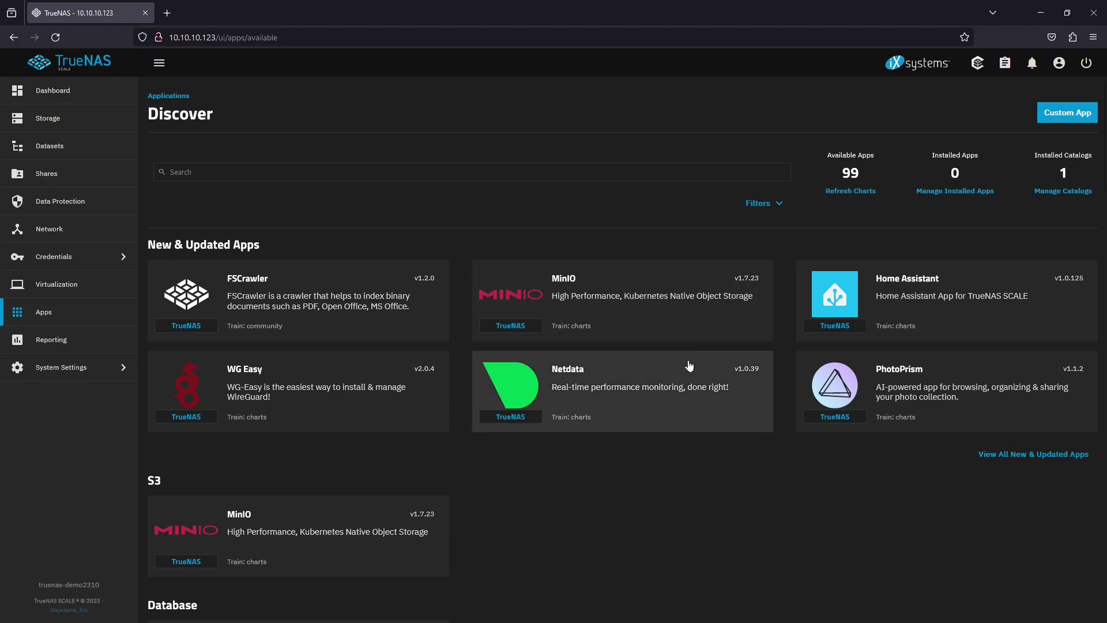
left_click(329, 173)
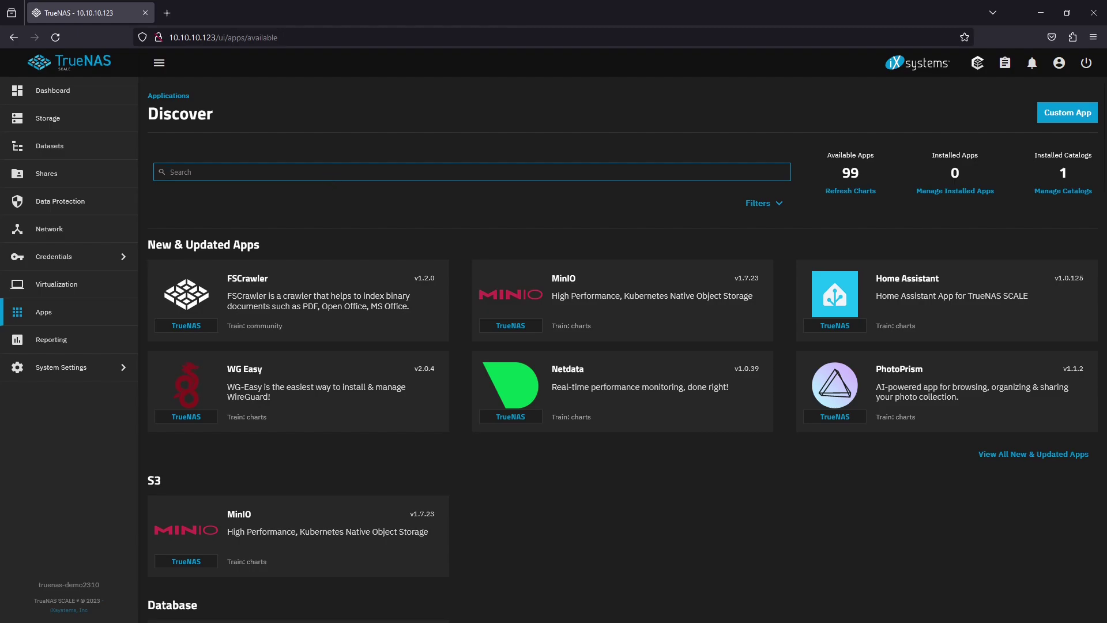
type("jell")
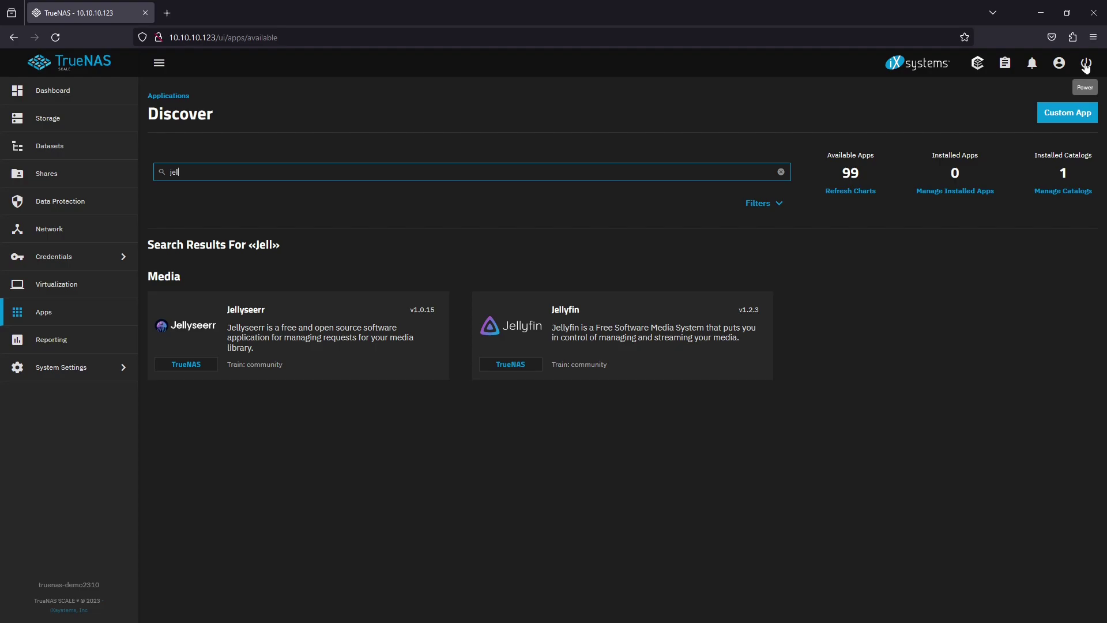
left_click(780, 172)
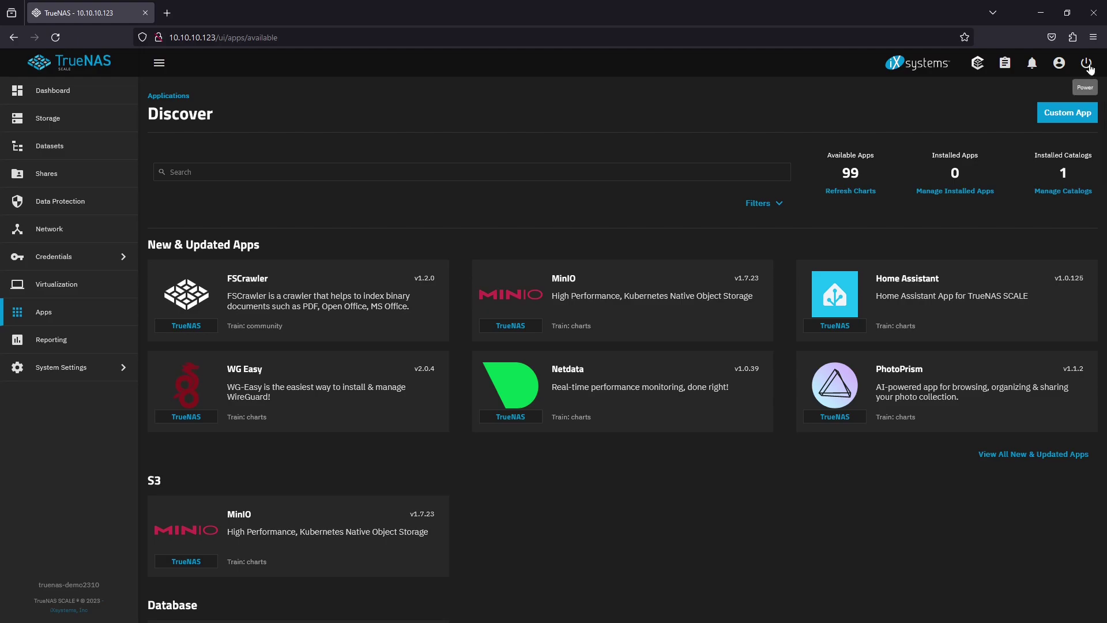
Restart the TrueNAS system with the restart confirmation ticked
left_click(1087, 63)
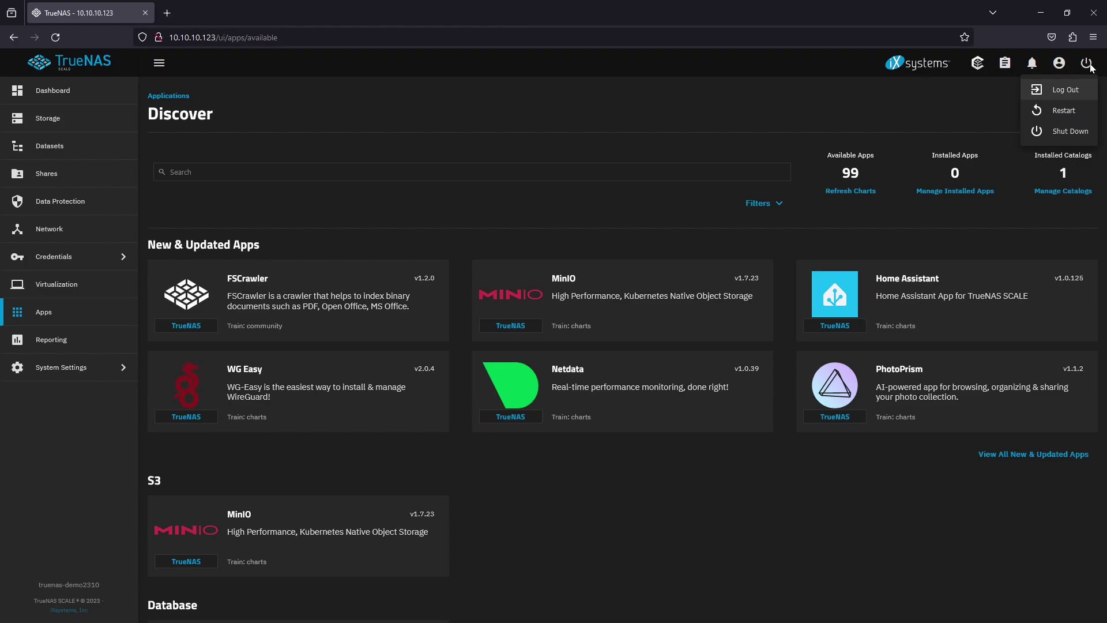
left_click(1073, 110)
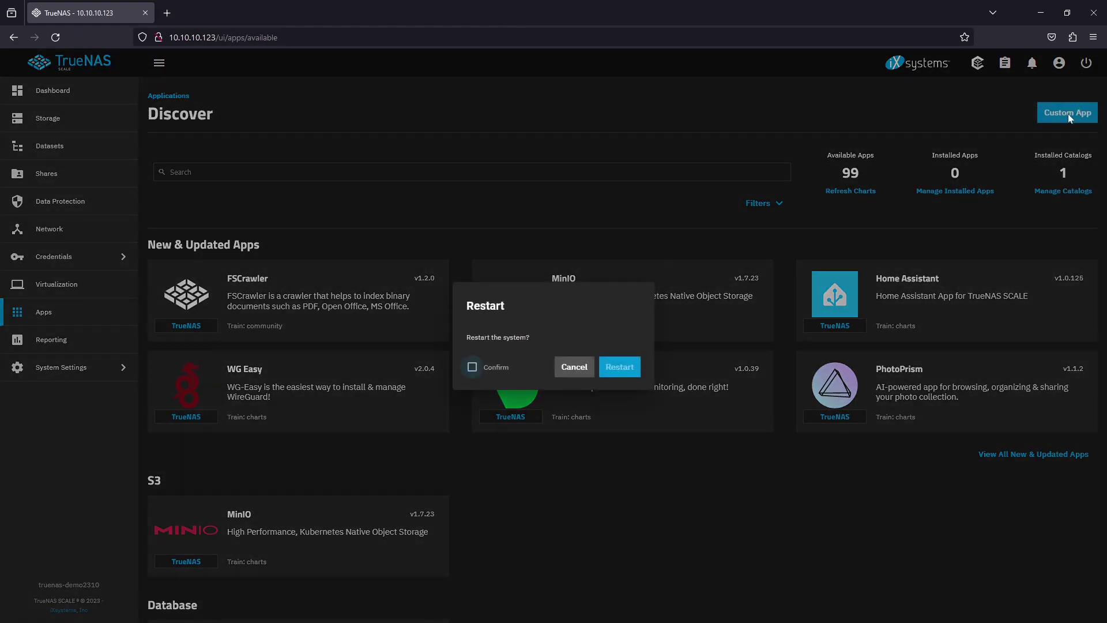
left_click(471, 367)
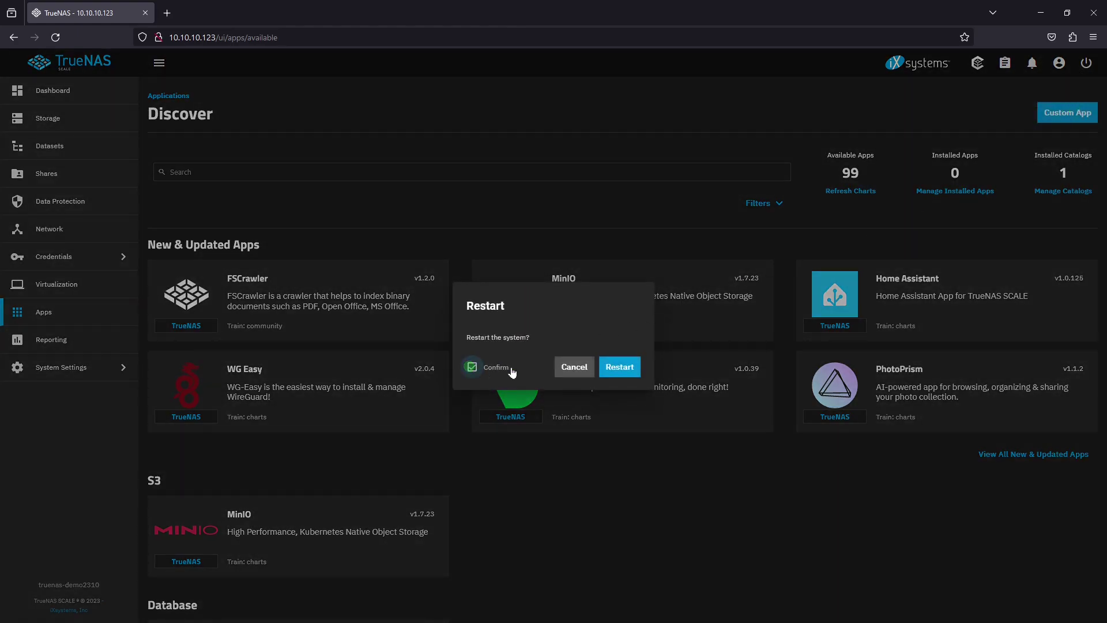
left_click(613, 368)
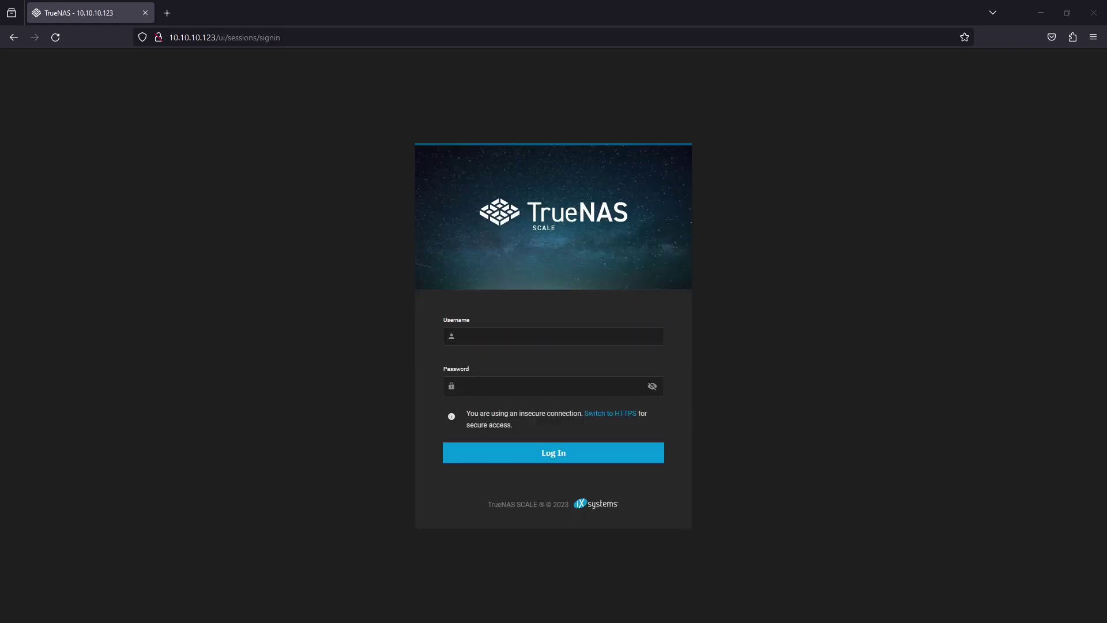
Log back into the web interface as admin with the account password
left_click(650, 340)
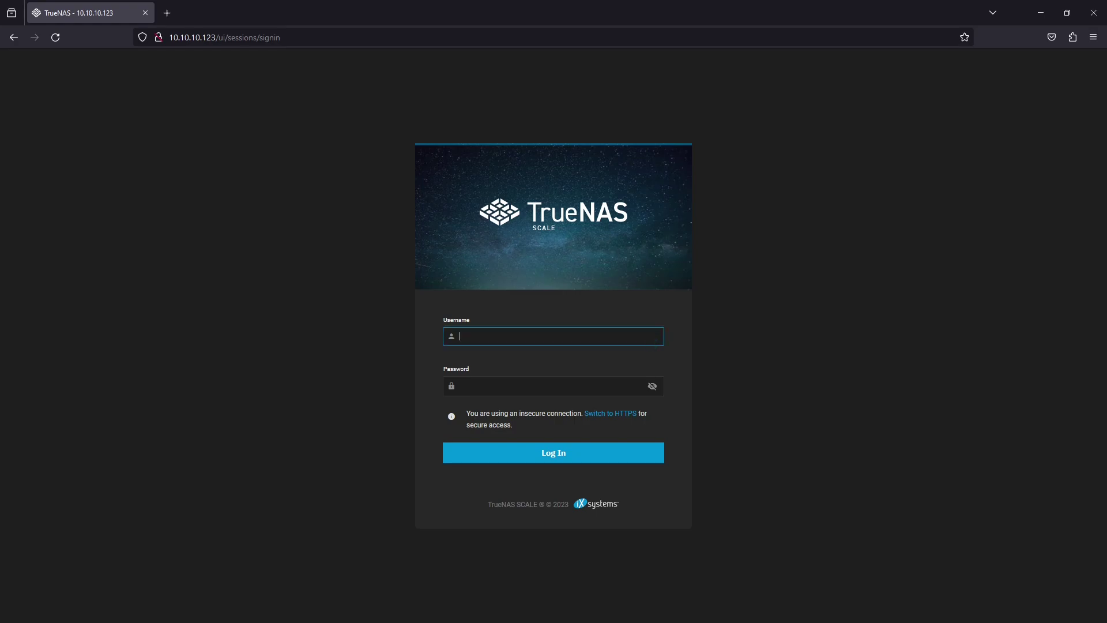
type("admin")
left_click(460, 385)
type("***")
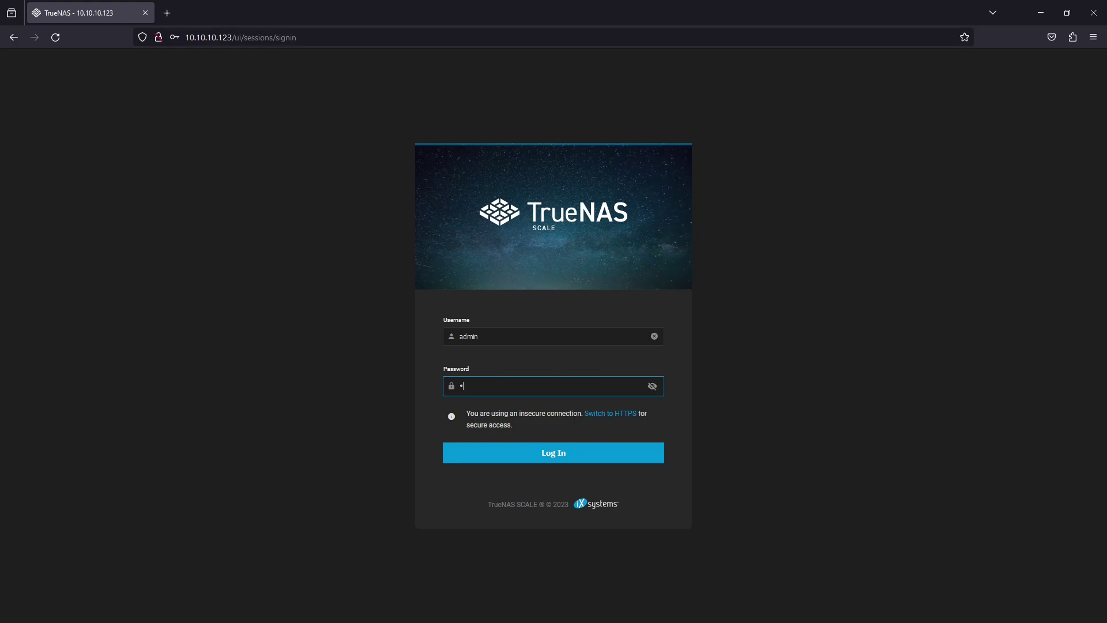
type("***")
left_click(630, 454)
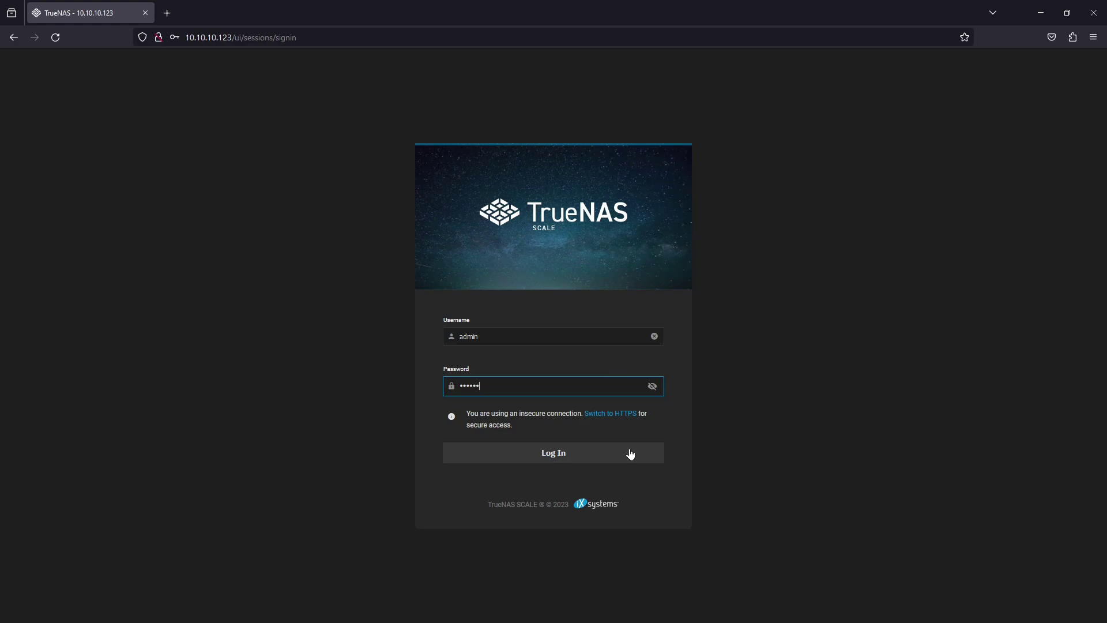
left_click(630, 453)
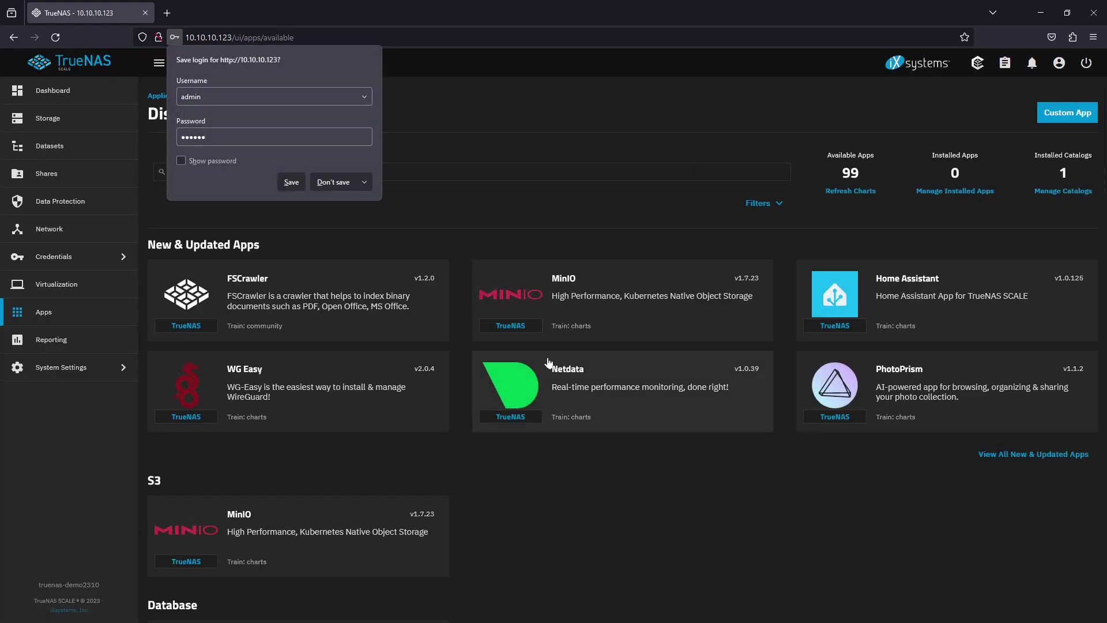
Dismiss the save-login prompt, search apps for 'jell' and open the Jellyfin app details
left_click(343, 188)
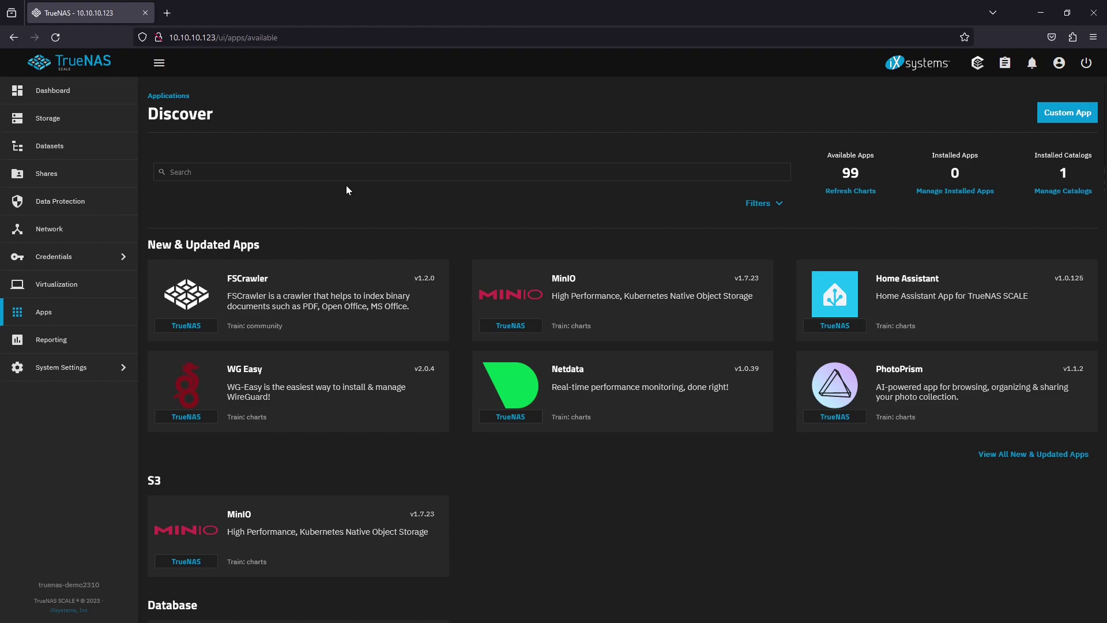
left_click(345, 175)
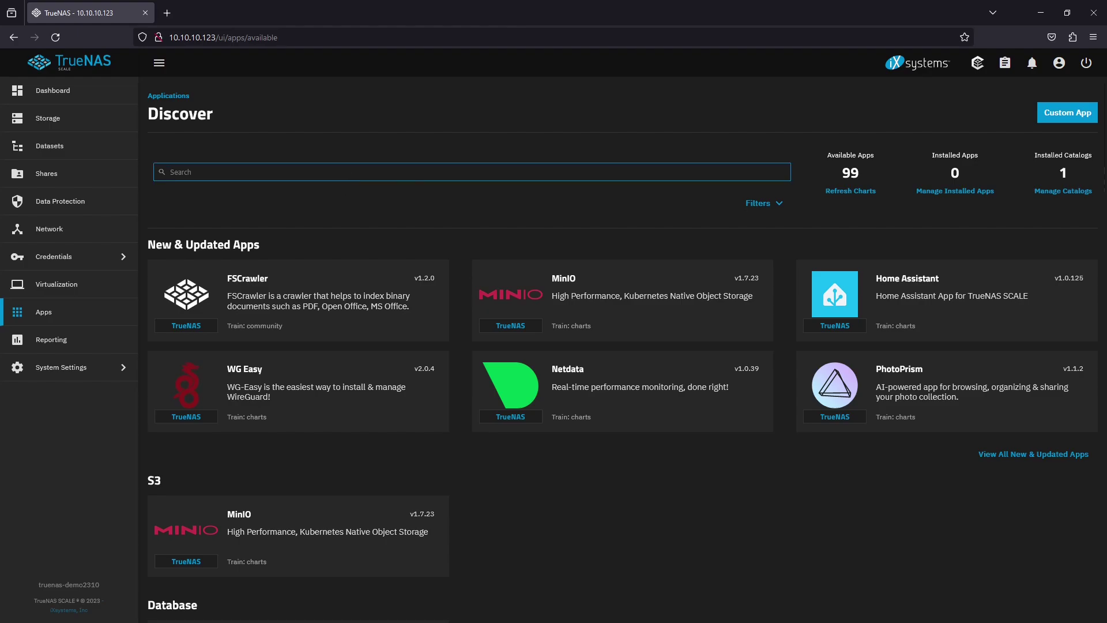
type("jell")
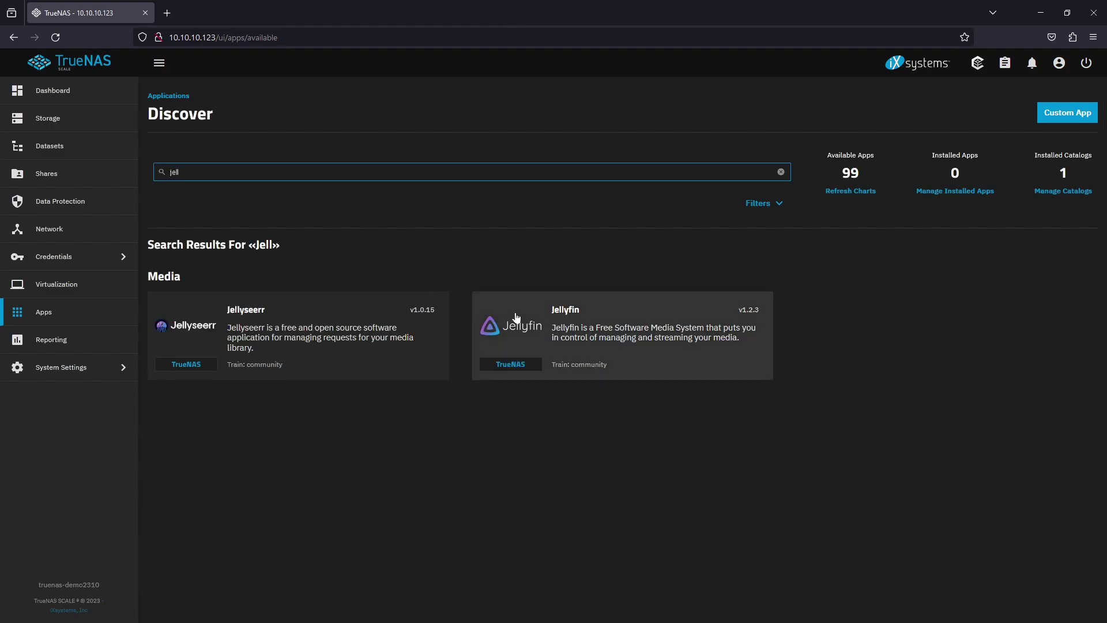
left_click(665, 312)
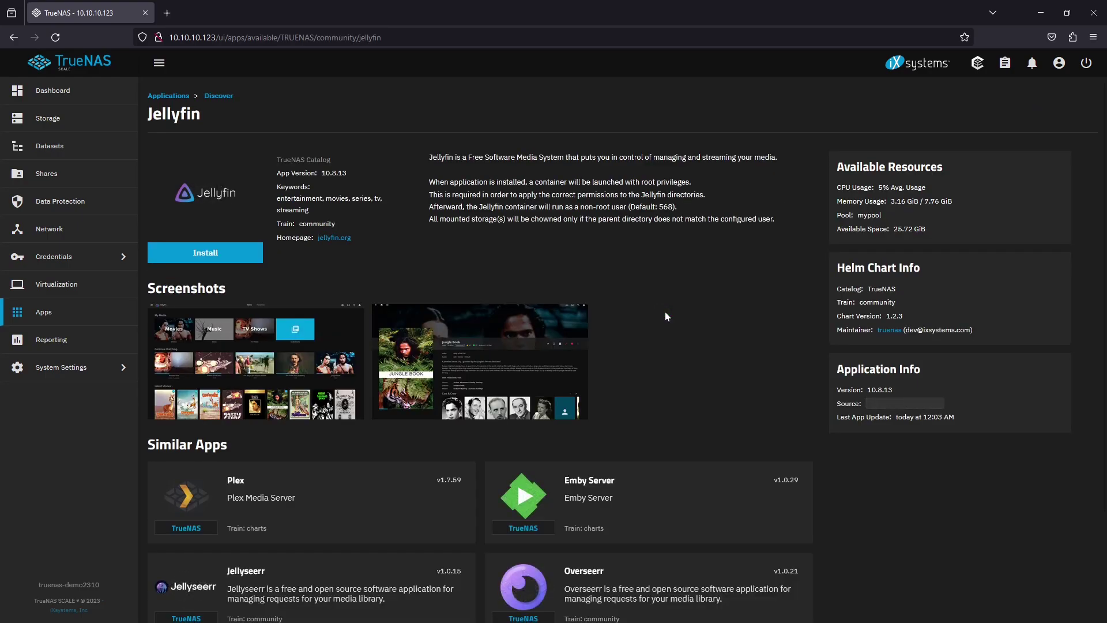
Start the Jellyfin install and accept the applications disclaimer
left_click(240, 258)
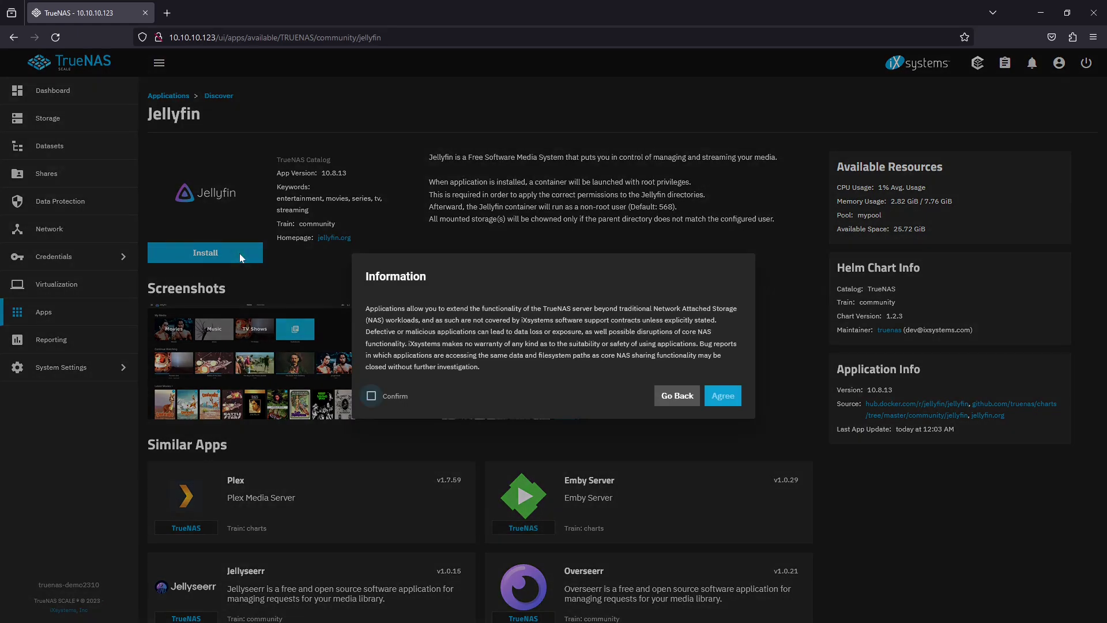
left_click(370, 396)
left_click(725, 396)
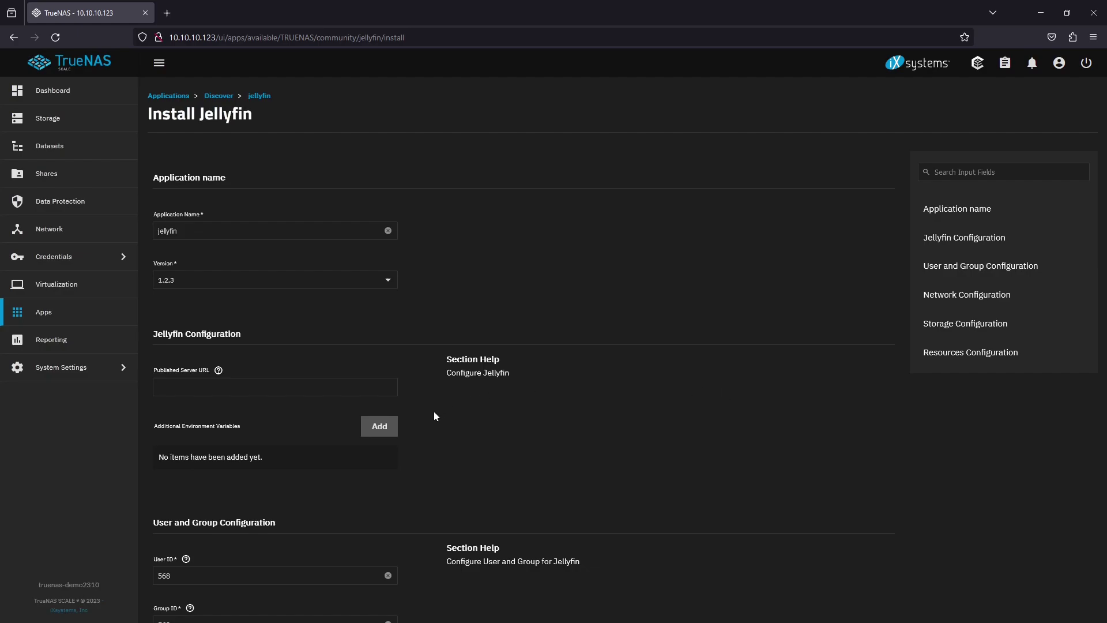
Add a read-only Host Path entry under Jellyfin's Additional Storage
scroll(434, 413, "down", 8)
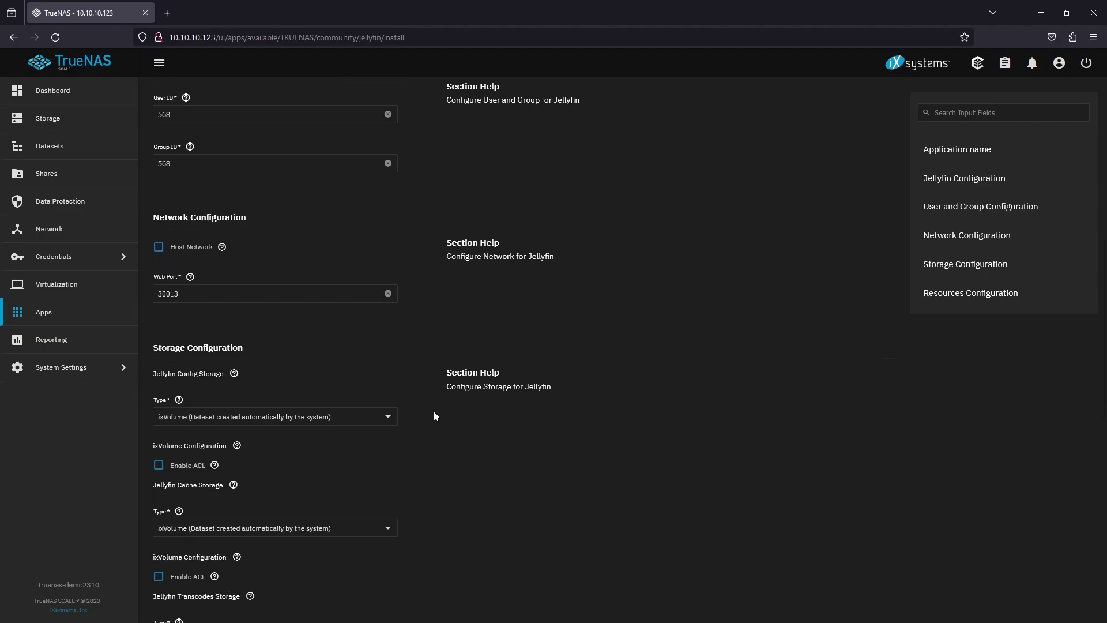
scroll(434, 413, "down", 5)
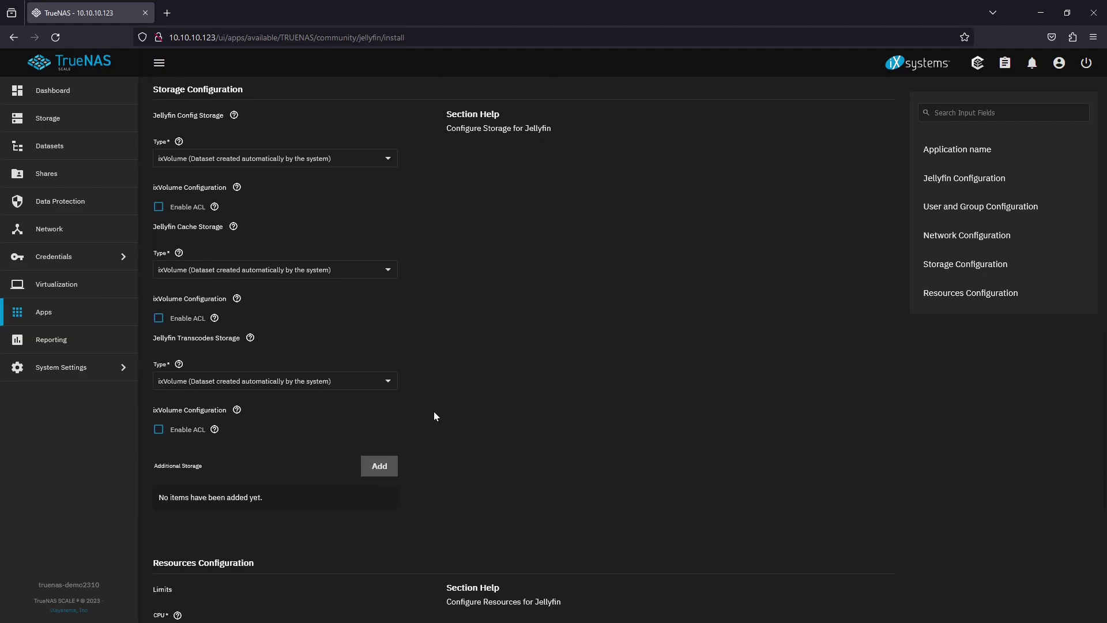
scroll(434, 415, "down", 2)
left_click(384, 358)
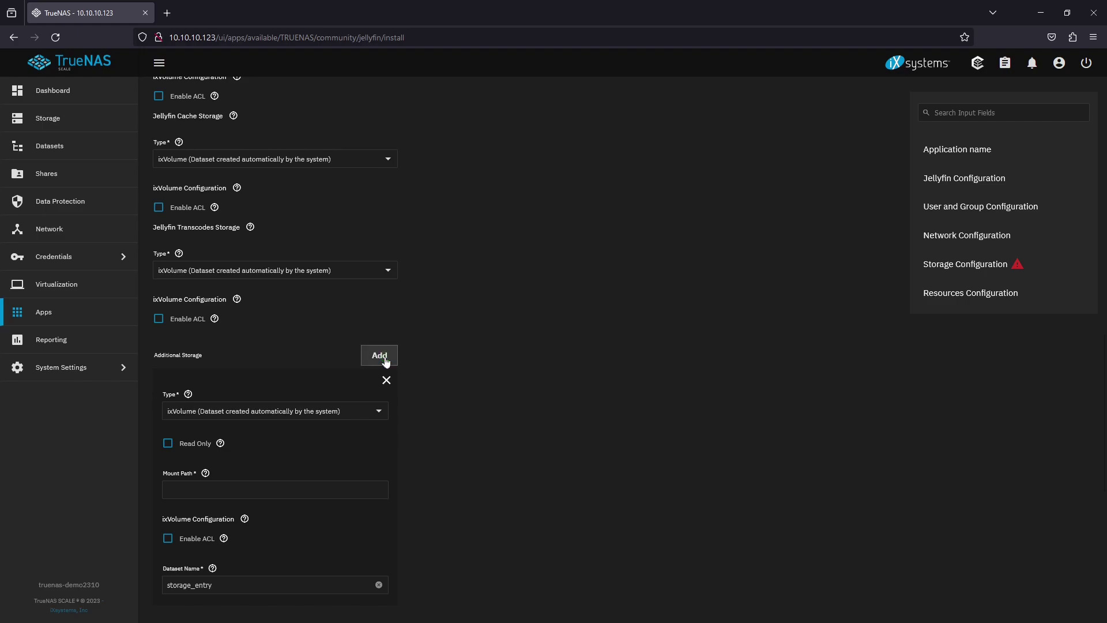
left_click(333, 411)
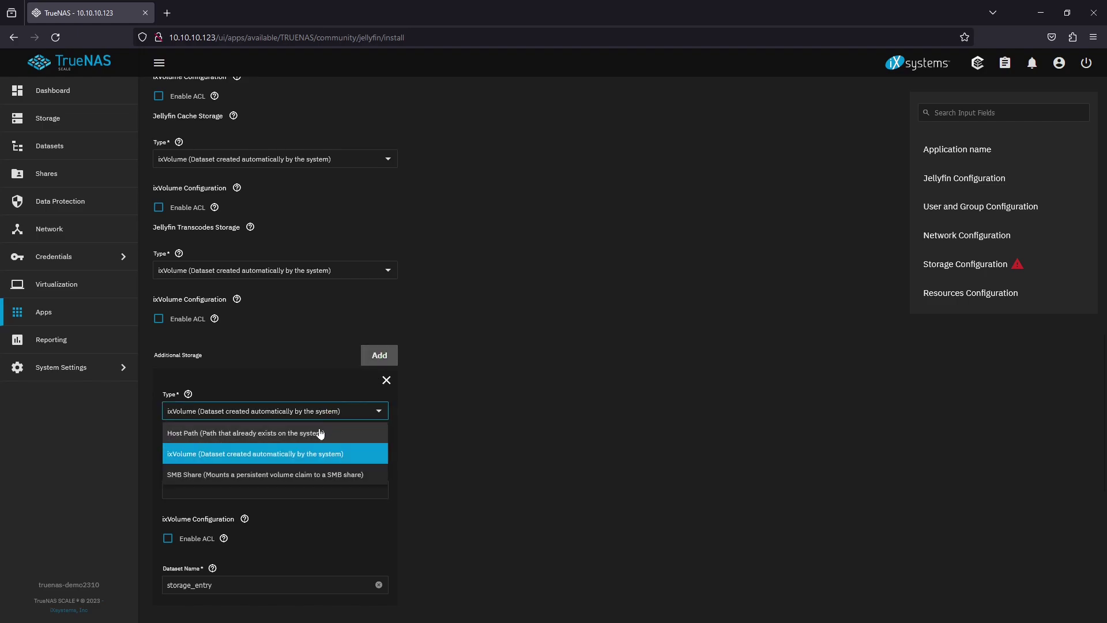
left_click(321, 434)
left_click(167, 443)
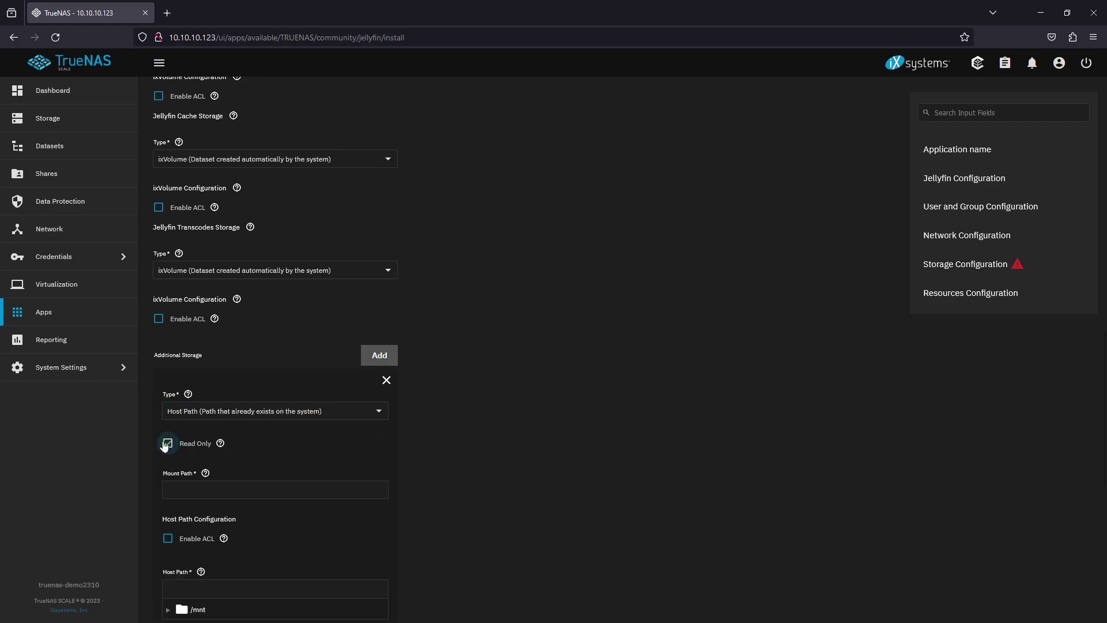
Set the host path to /mnt/mypool/myshare/mymedia and the mount path to /mymedia
scroll(283, 467, "down", 4)
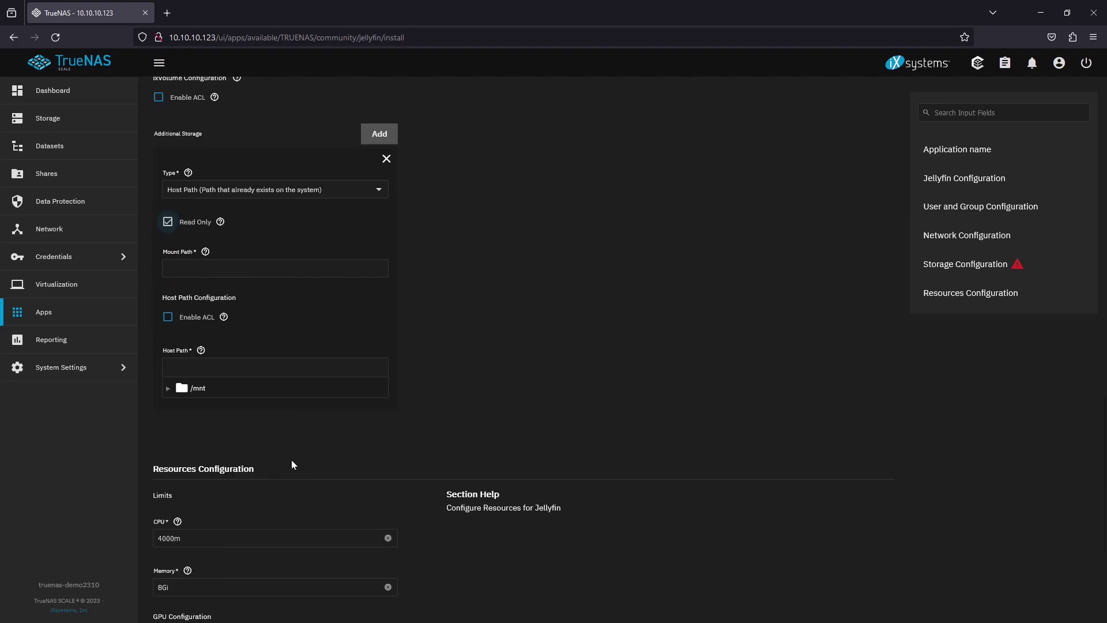
left_click(167, 388)
left_click(179, 406)
left_click(191, 423)
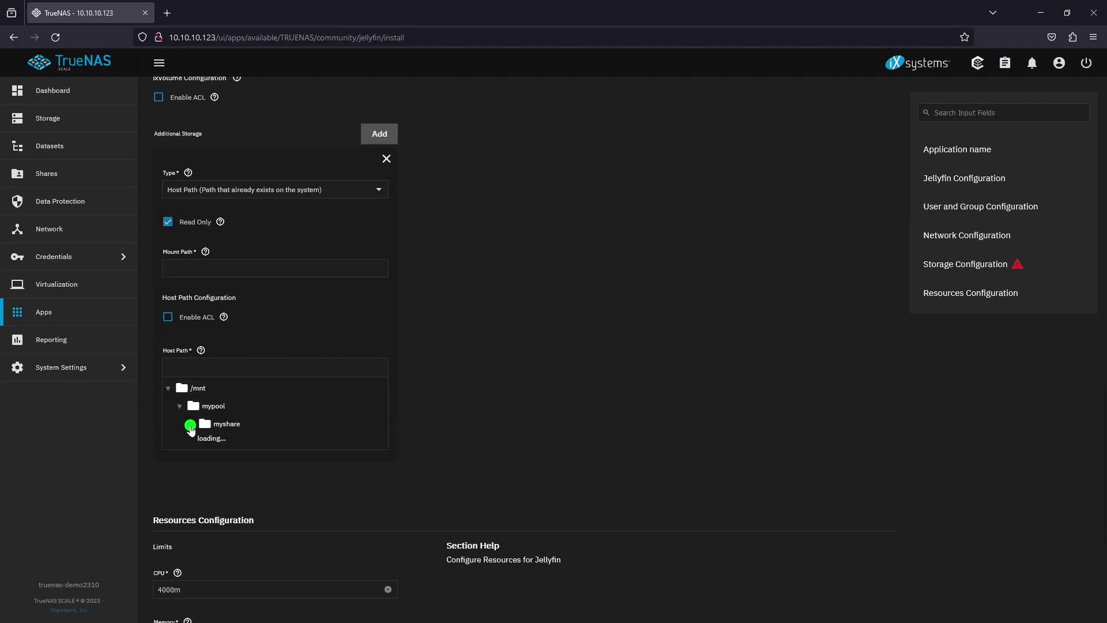
left_click(242, 448)
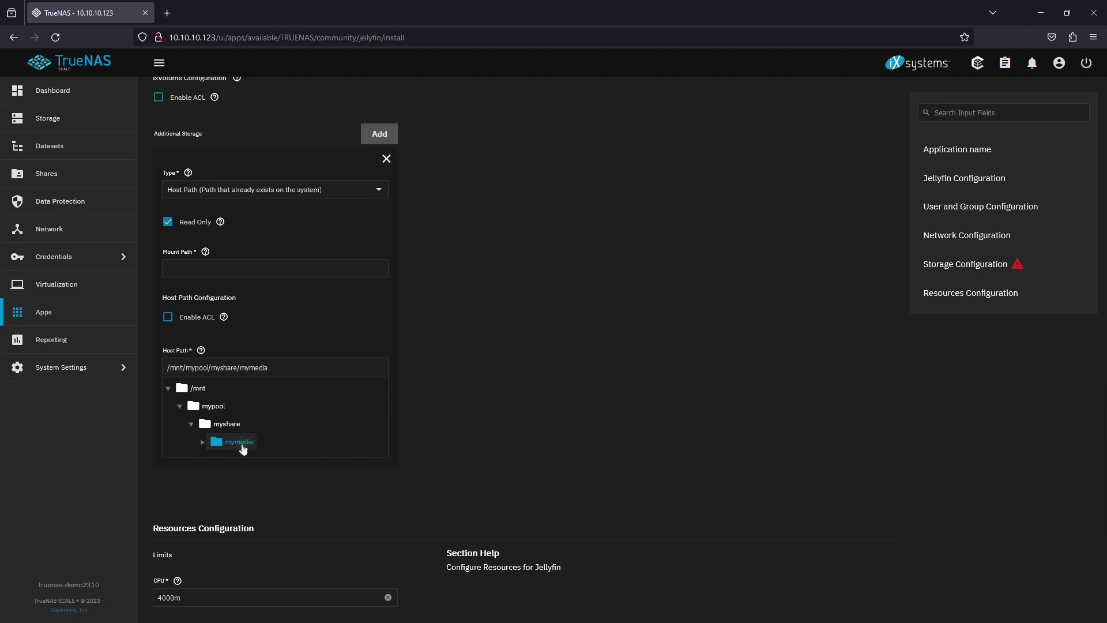
left_click(191, 268)
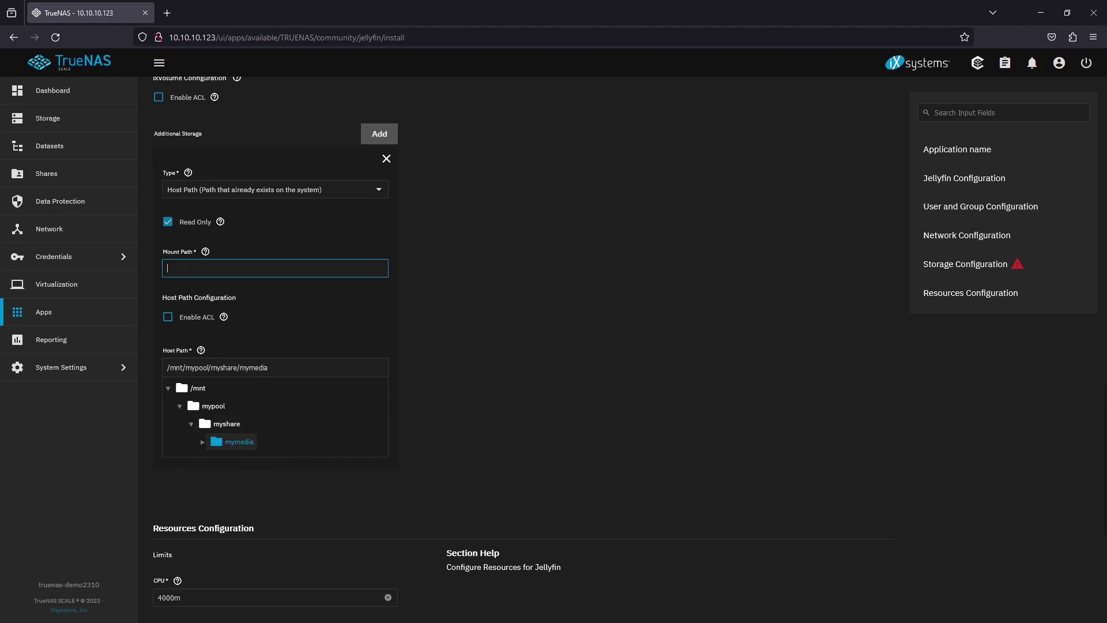
type("/mymedia")
scroll(515, 328, "down", 5)
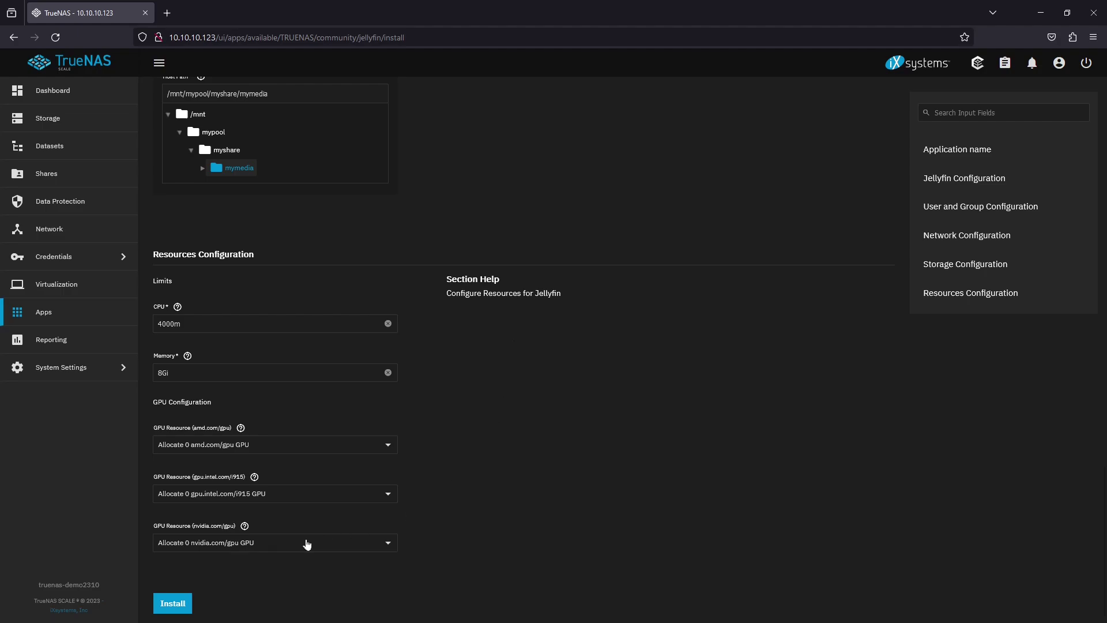
Install Jellyfin, reload the Installed apps page and refresh its event history
left_click(181, 601)
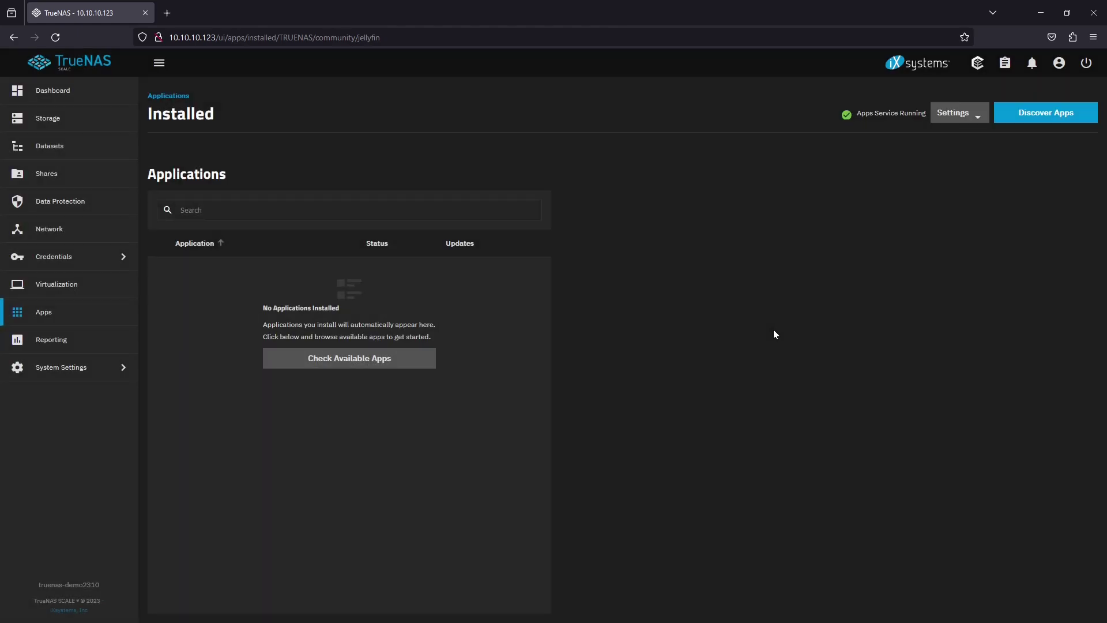
right_click(669, 292)
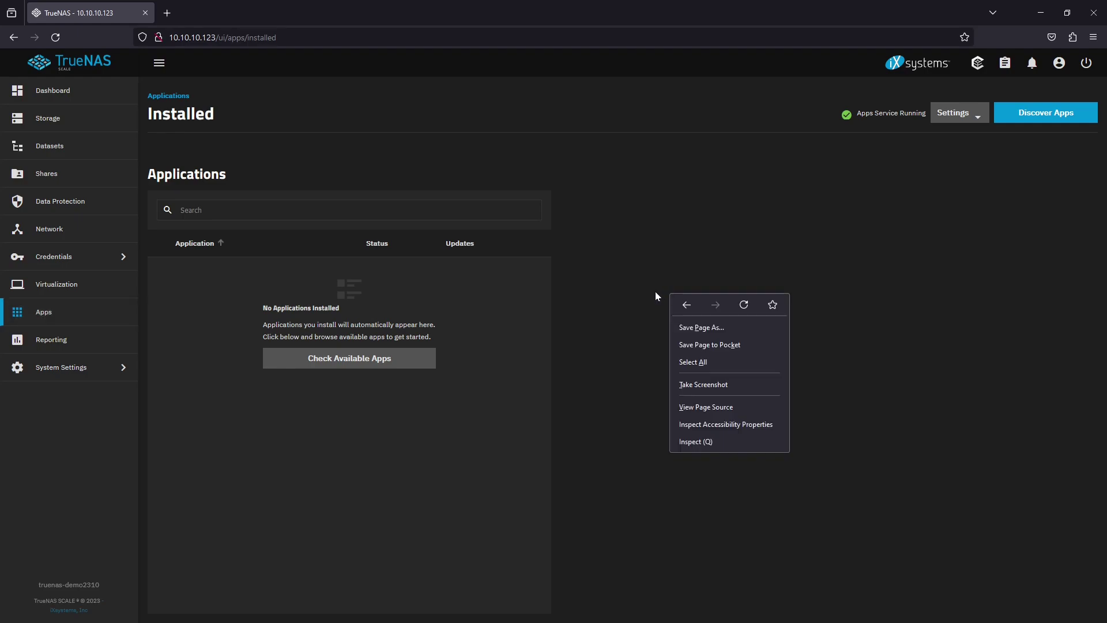
left_click(745, 305)
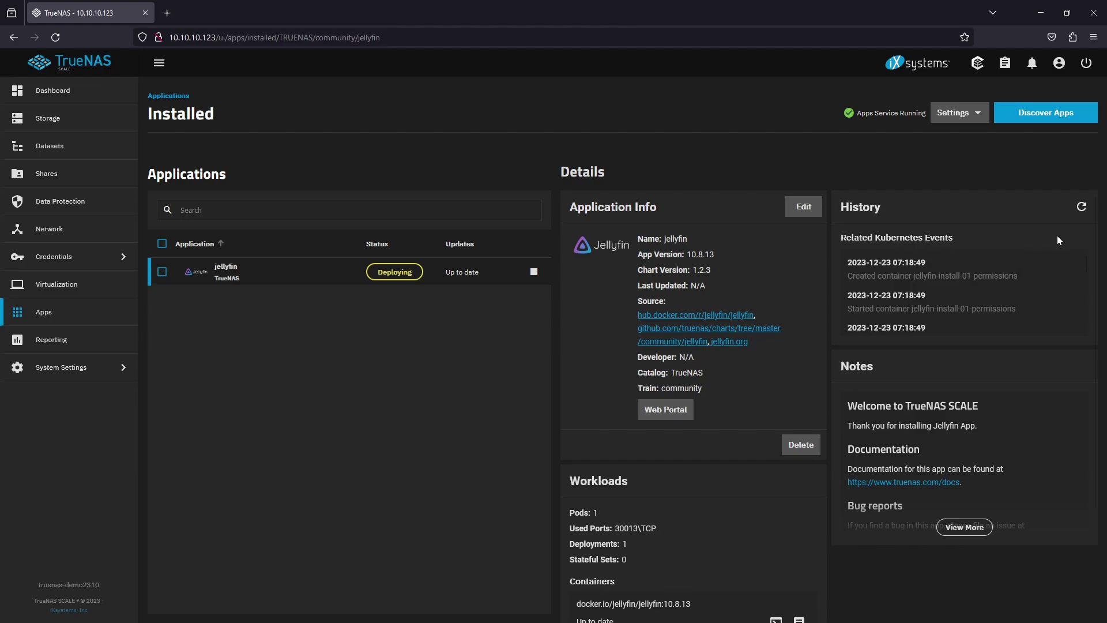
left_click(1085, 211)
left_click(1085, 211)
Go to \\10.10.10.123\myshare in File Explorer and enter the share username at the credentials prompt
left_click_drag(0, 199, 477, 160)
left_click(407, 179)
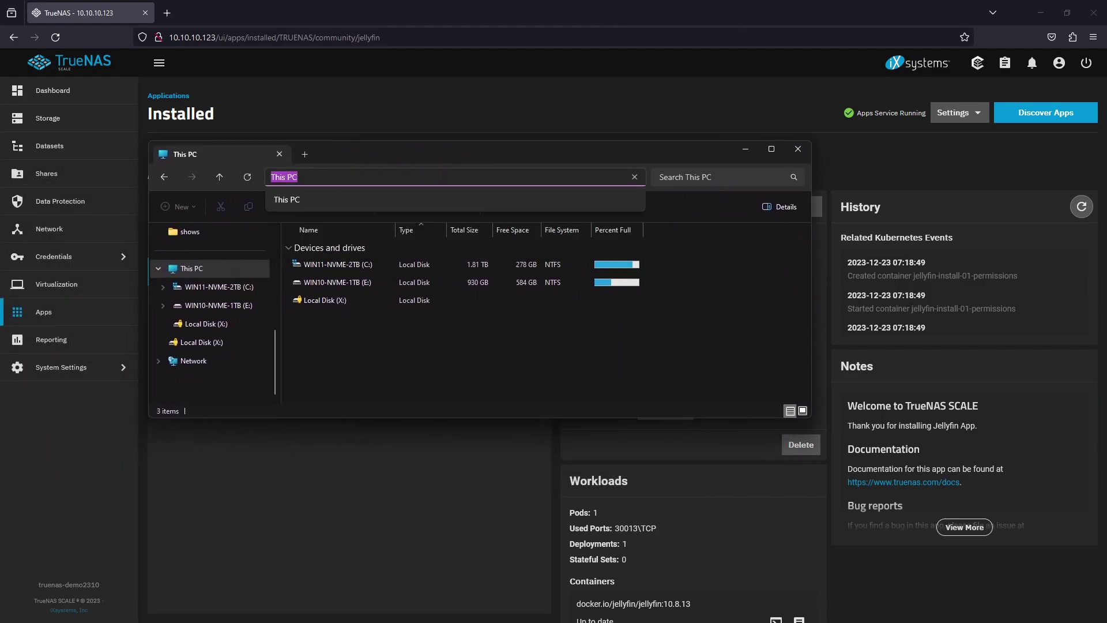
type("\\10.10")
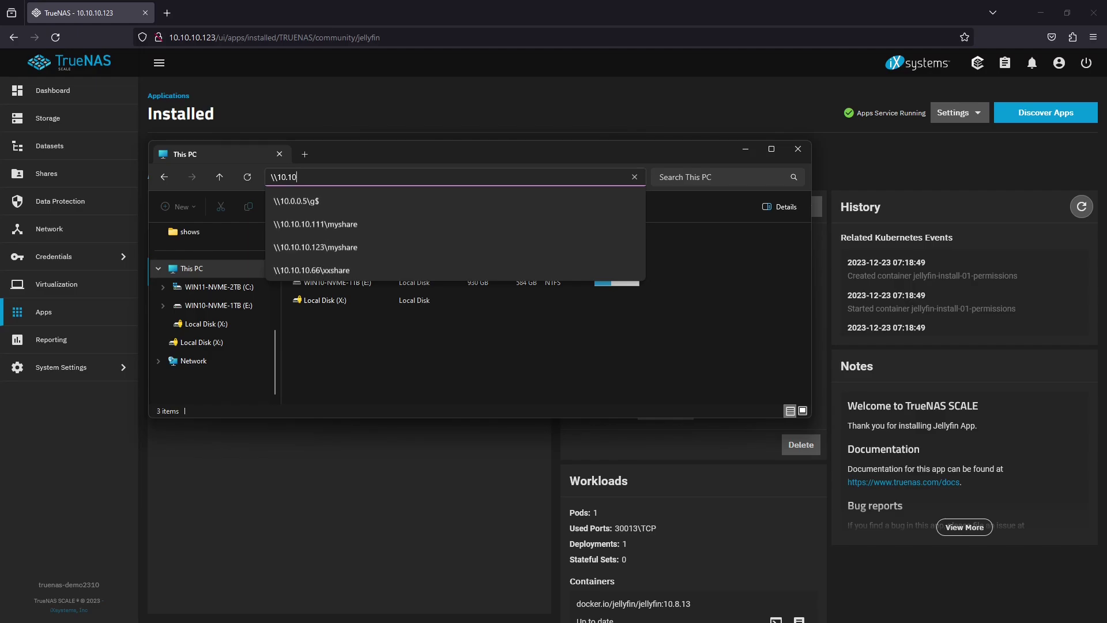
type(".10.10.123")
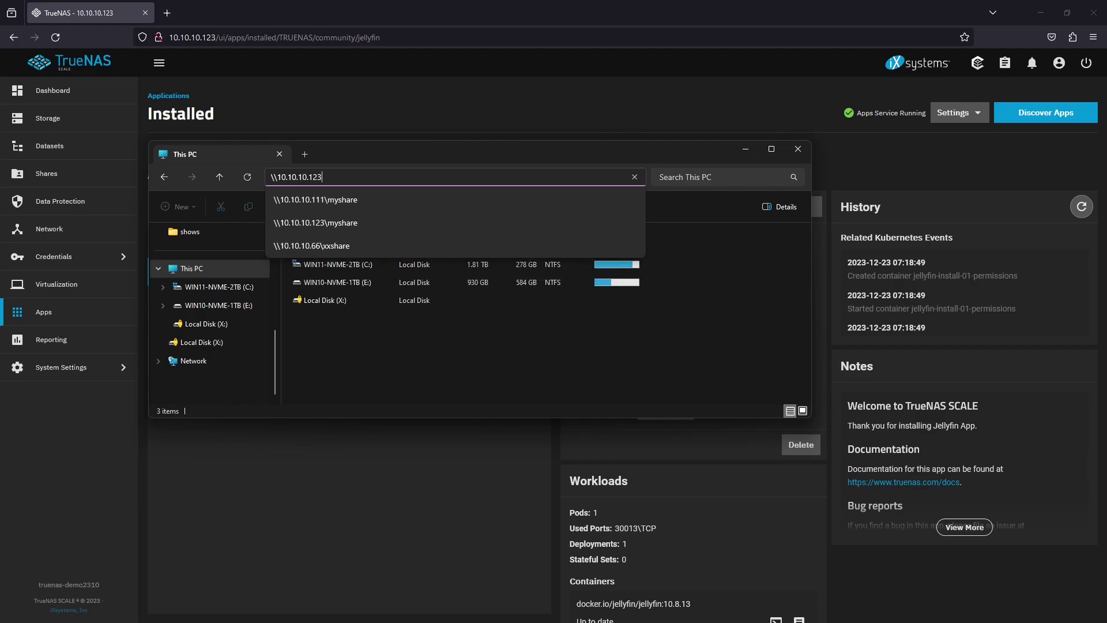
key("Down")
key("Return")
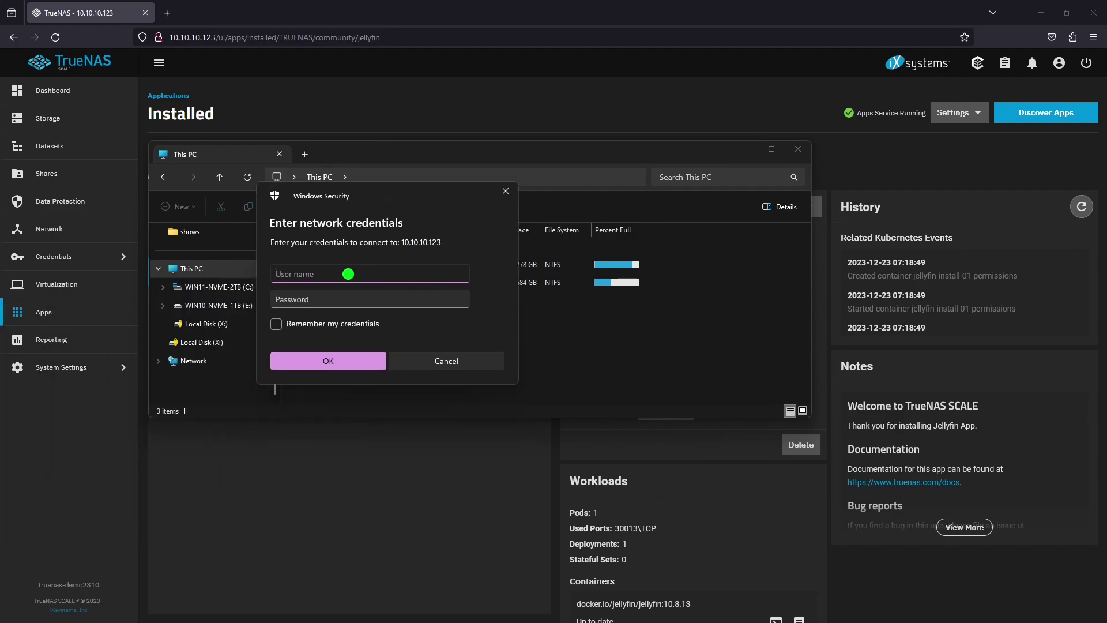
type("user")
key("Tab")
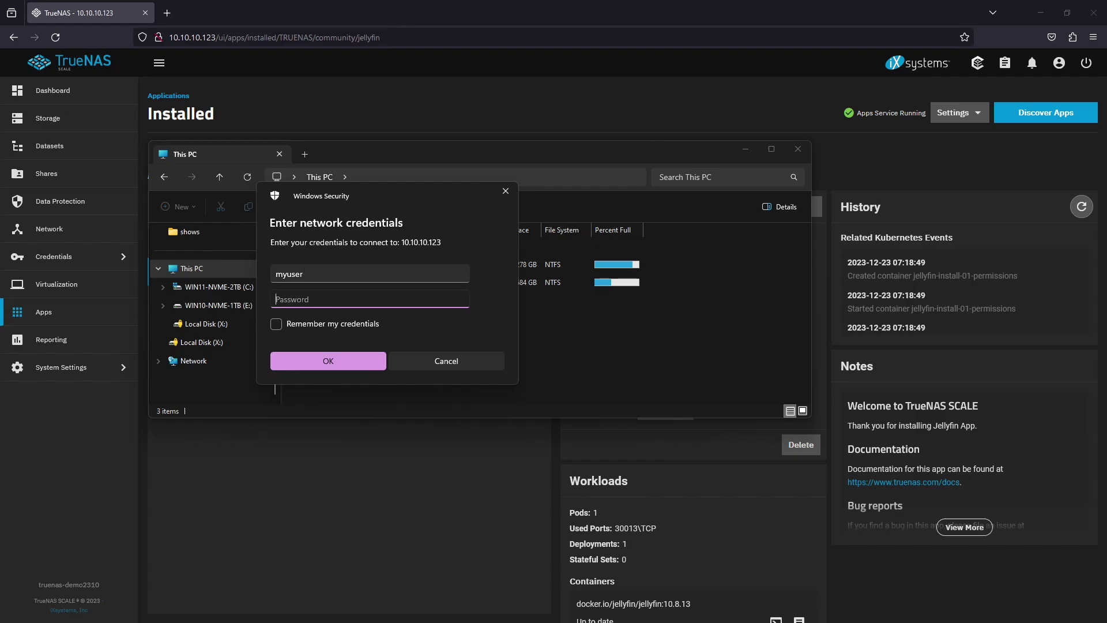
Submit the share password and open the mymedia folder
type("•••••••")
left_click(349, 361)
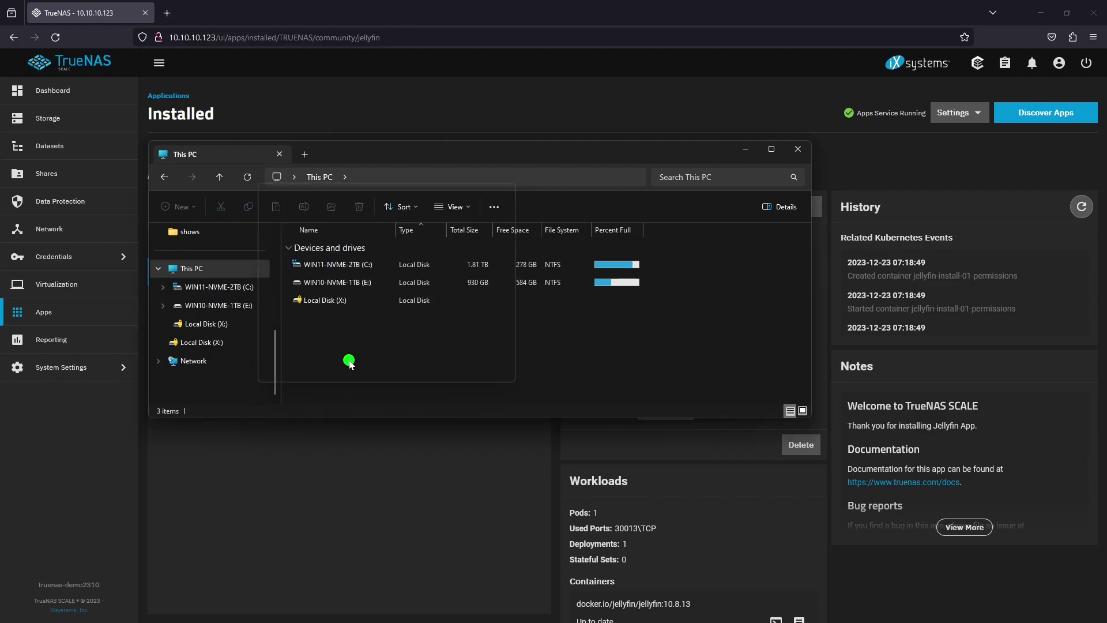
left_click(328, 249)
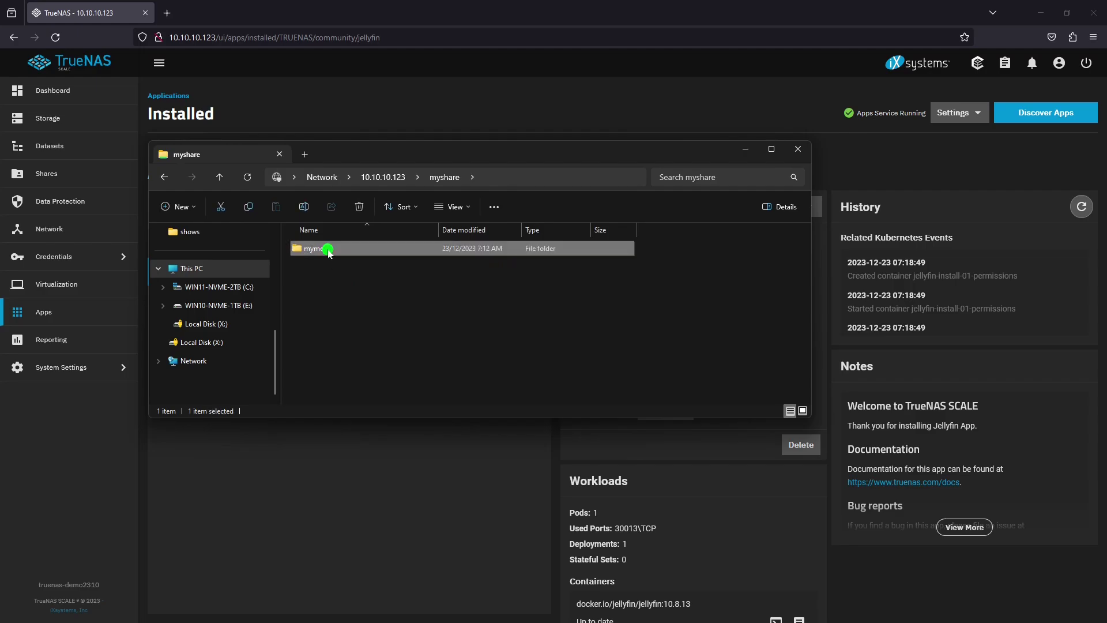
double_click(327, 249)
Create a new folder named 'movies' inside mymedia
right_click(338, 272)
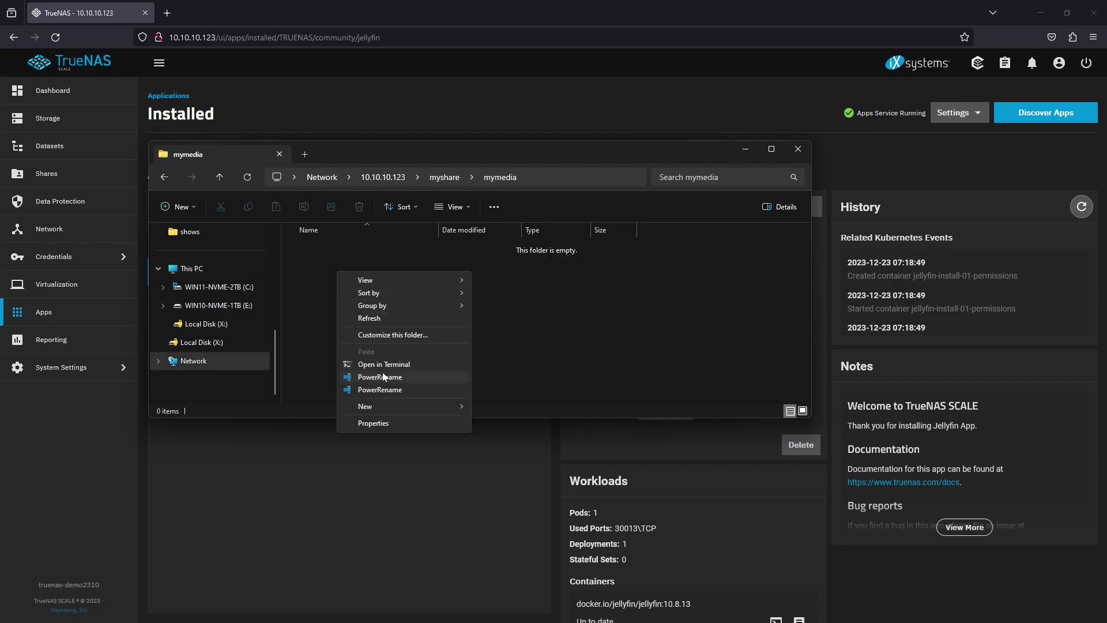
mouse_move(383, 406)
left_click(494, 407)
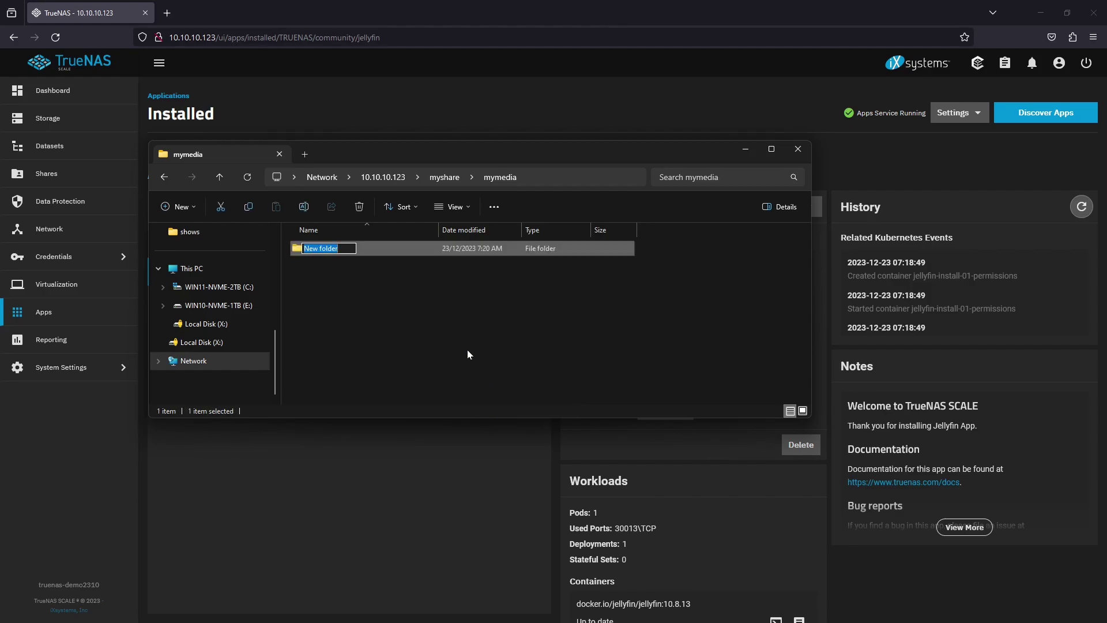
type("movies")
key("Return")
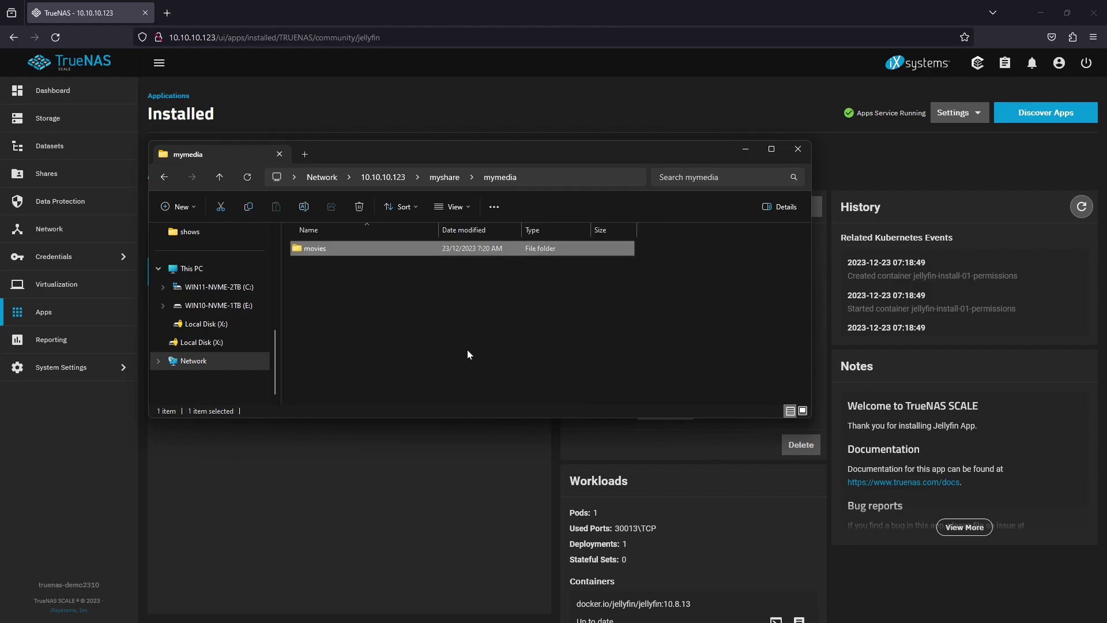
Create two more folders in mymedia named 'shows' and 'music'
right_click(389, 312)
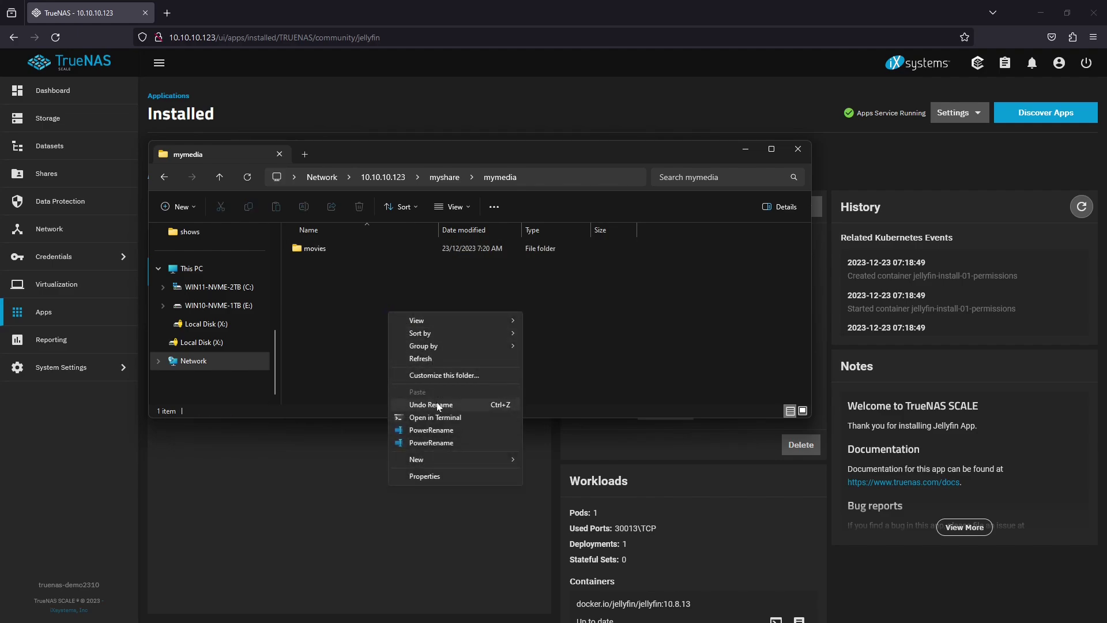
mouse_move(438, 461)
left_click(539, 461)
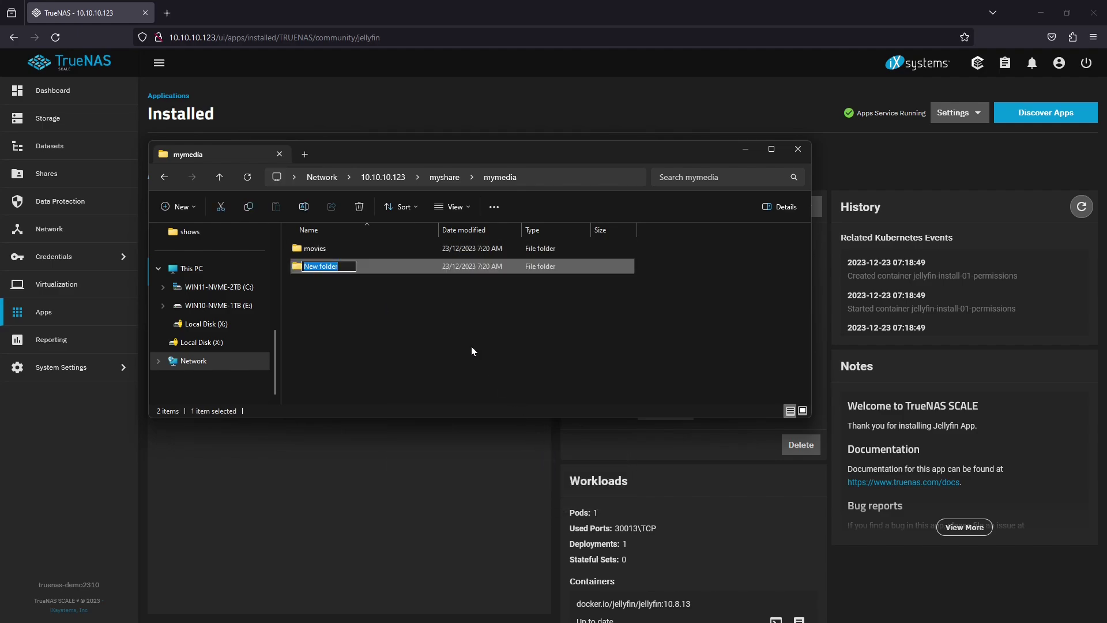
type("shows")
key("Return")
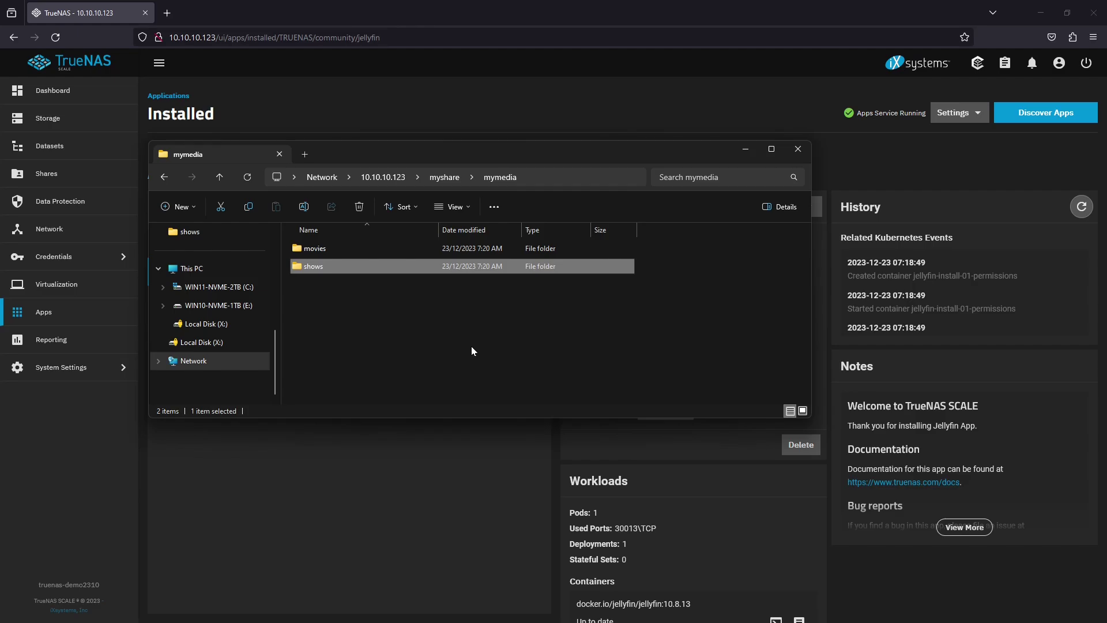
right_click(391, 320)
mouse_move(421, 467)
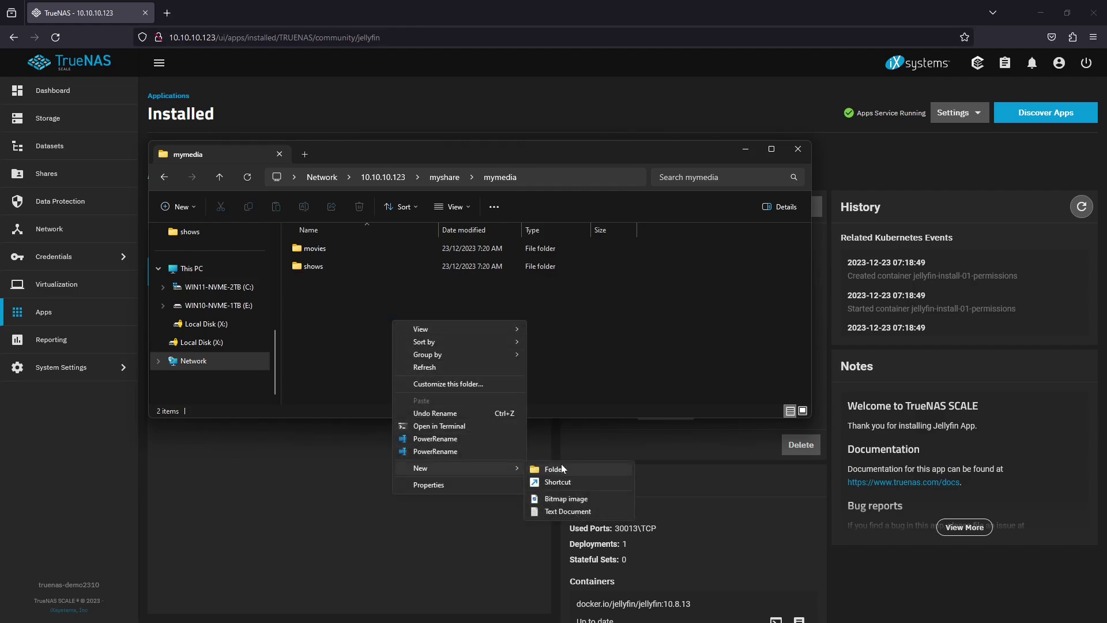
left_click(562, 465)
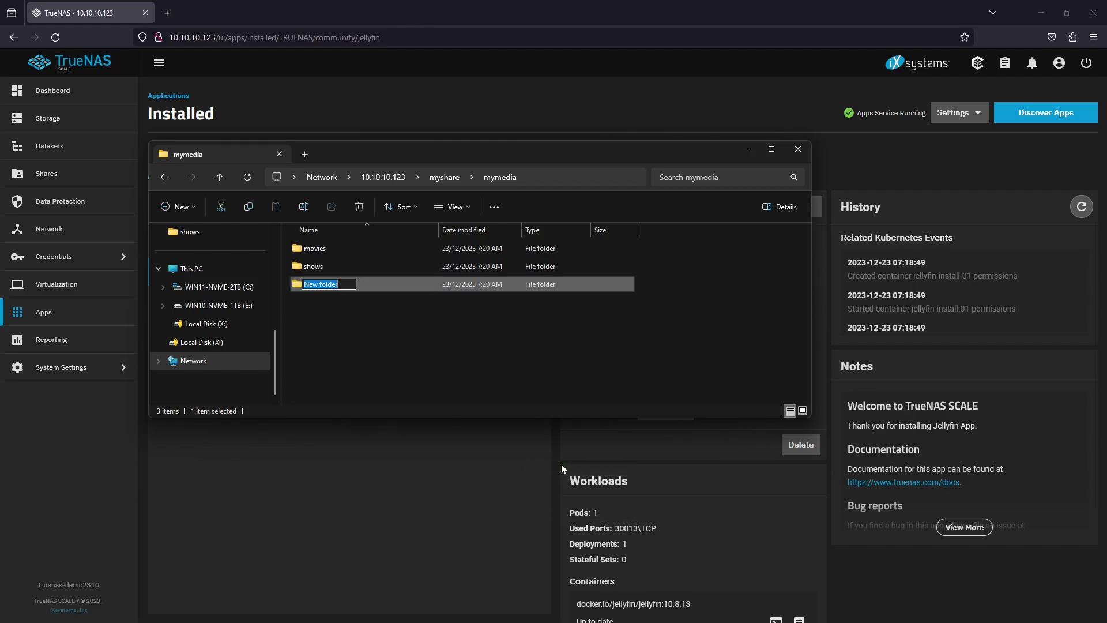
type("music")
key("Return")
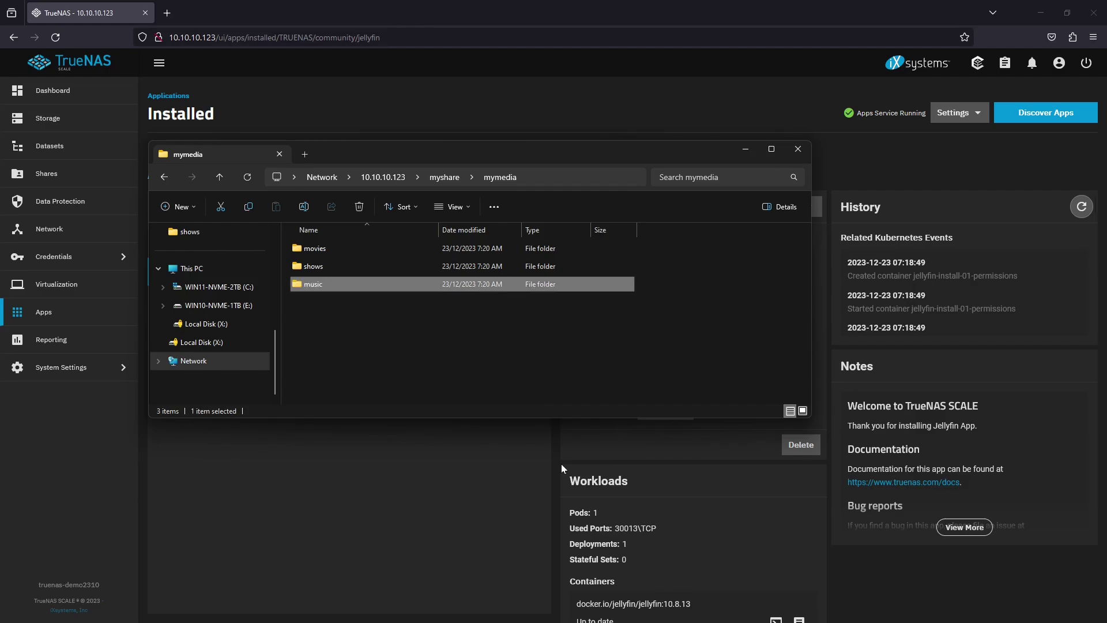
Paste the two copied films into the movies folder
double_click(324, 249)
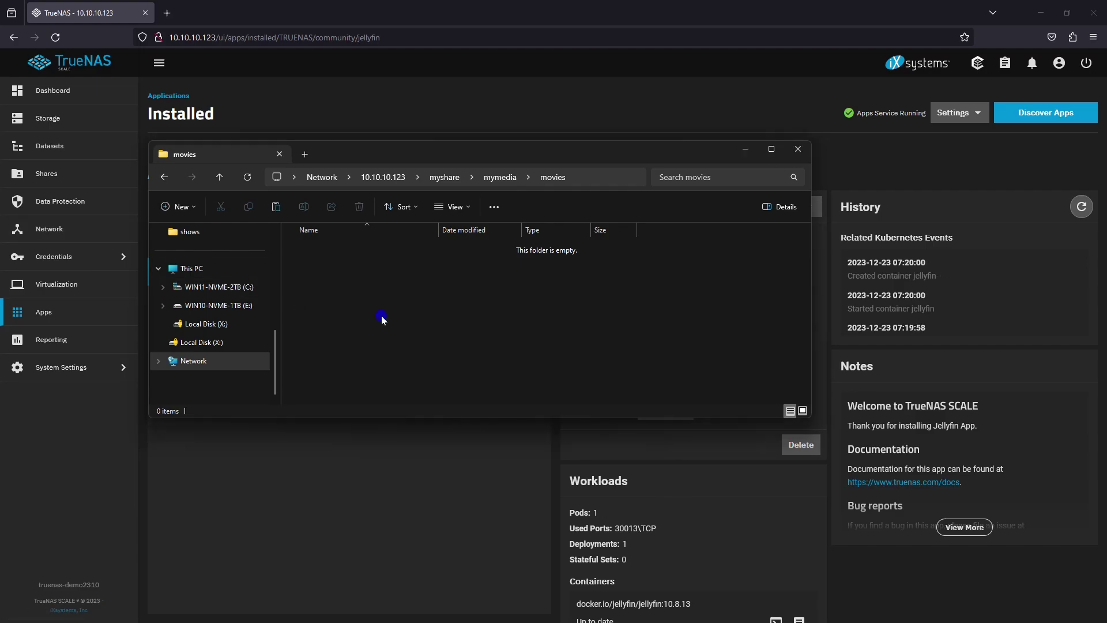
right_click(381, 317)
left_click(410, 398)
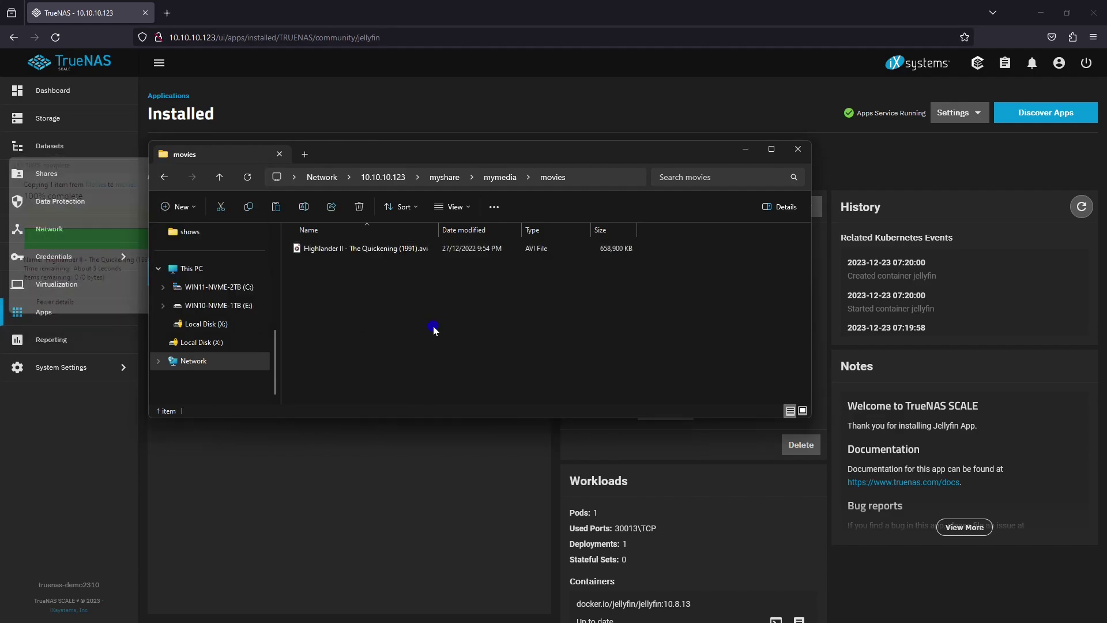
right_click(434, 327)
left_click(458, 407)
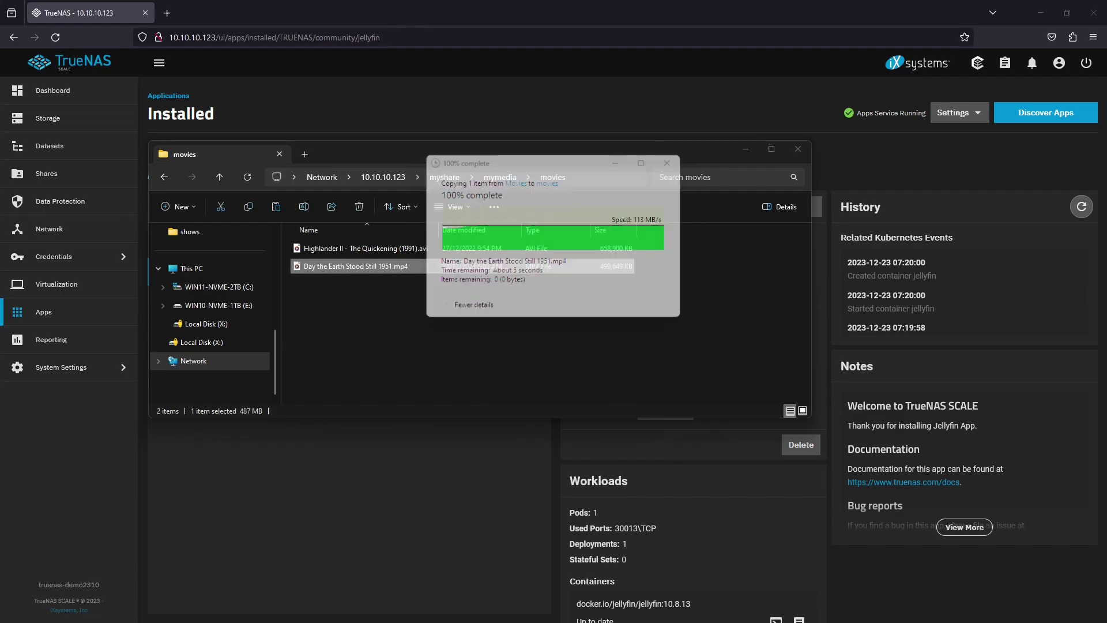
Paste the Batman and Robin 1949 folder into the shows folder
left_click(501, 178)
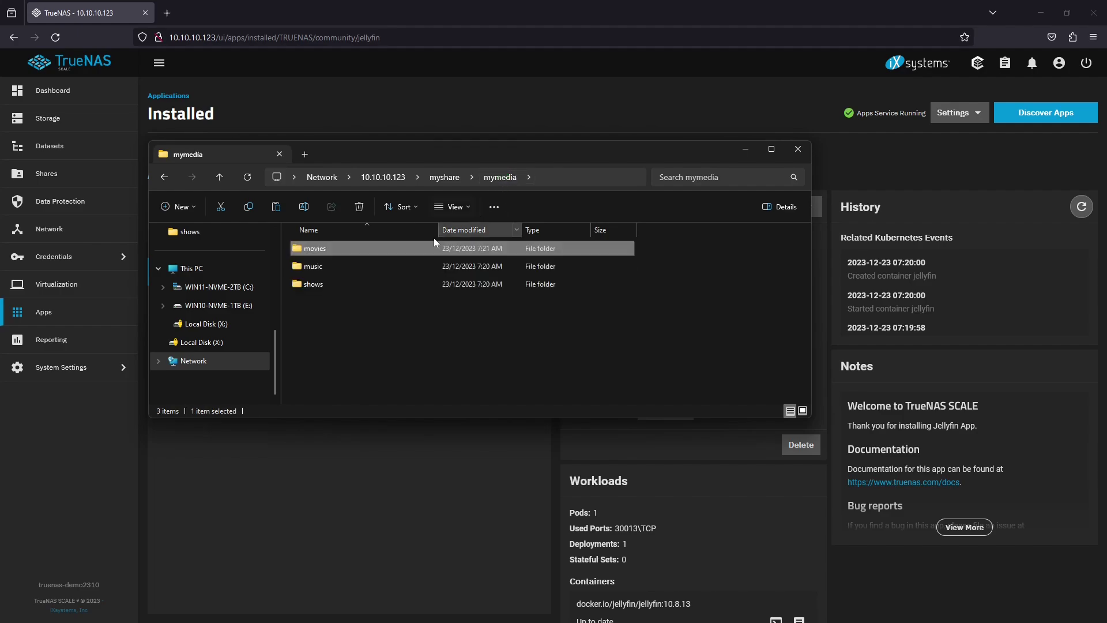
left_click(326, 288)
double_click(325, 288)
right_click(325, 289)
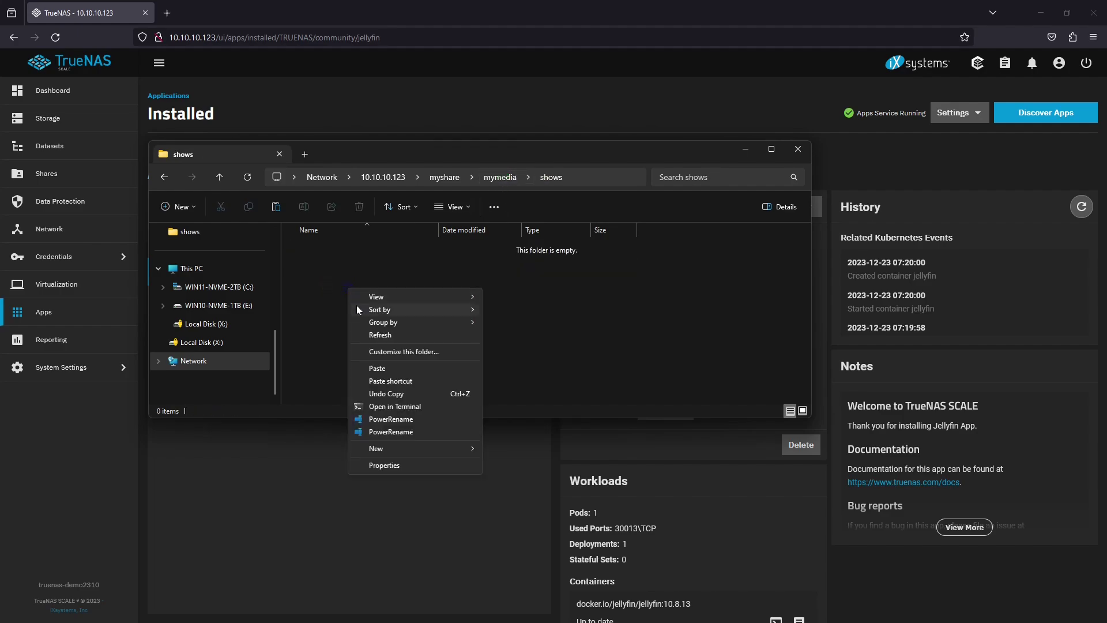
left_click(365, 369)
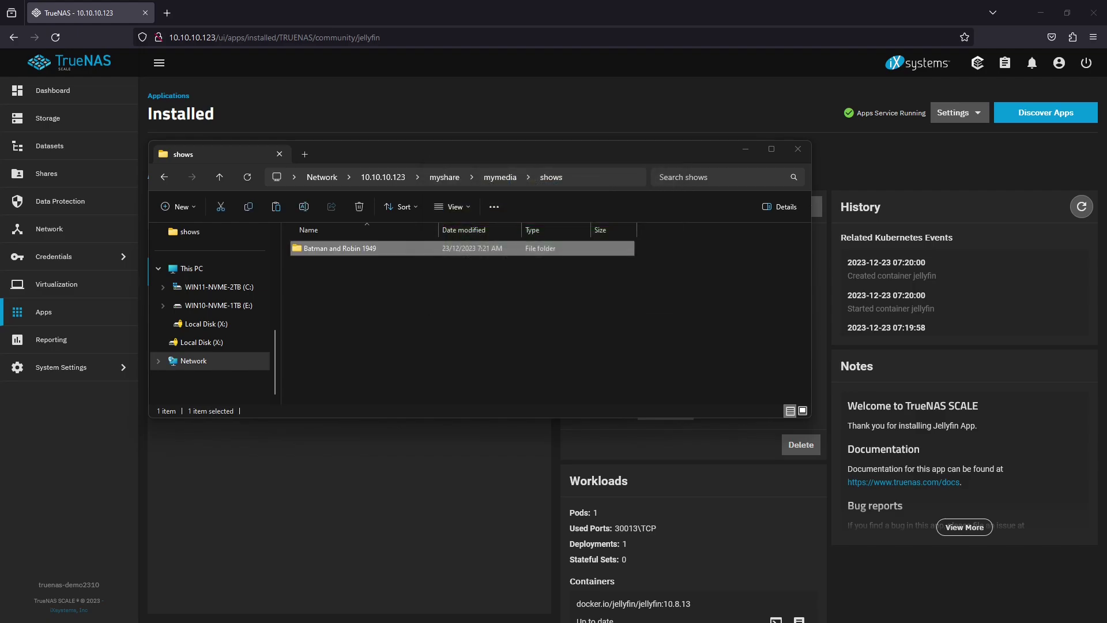
Put the Strauss folder in mymedia\music, then minimize File Explorer
left_click(443, 177)
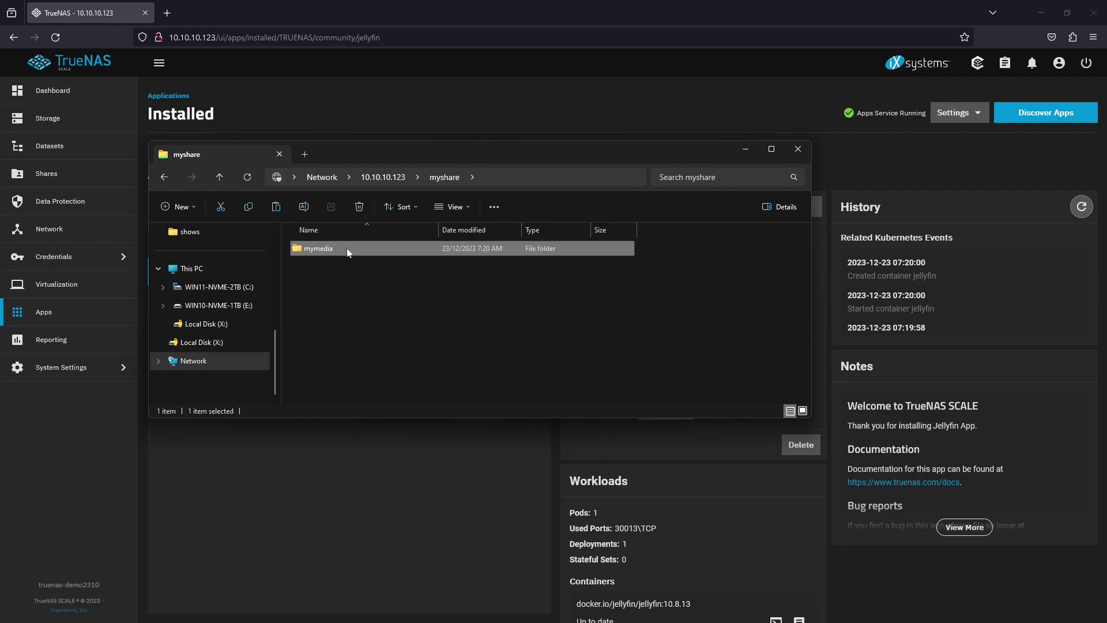
double_click(338, 250)
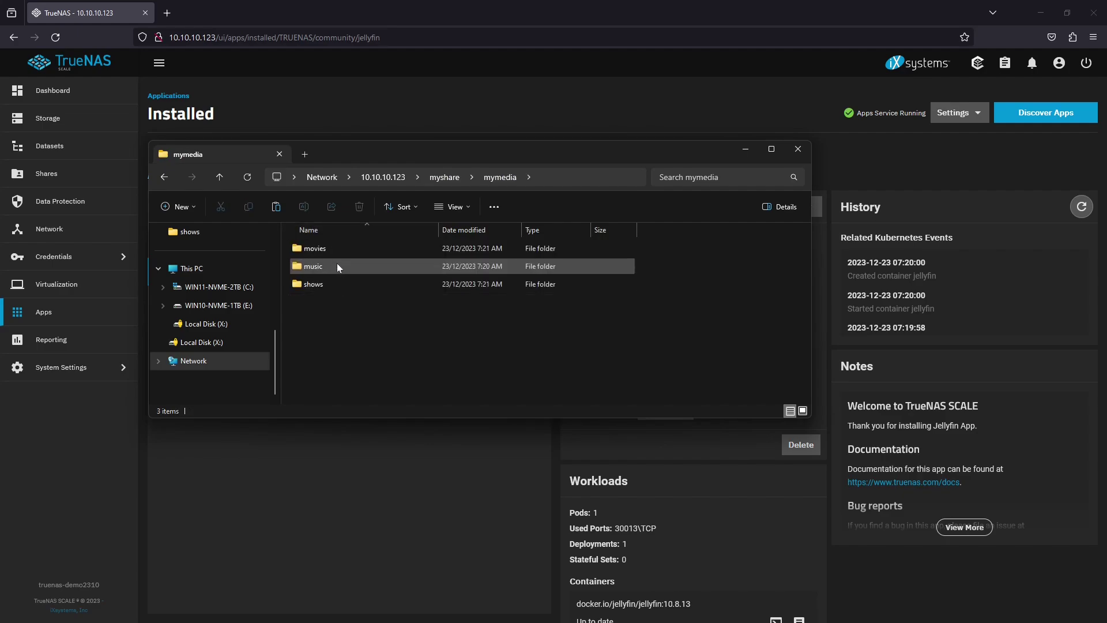
double_click(338, 265)
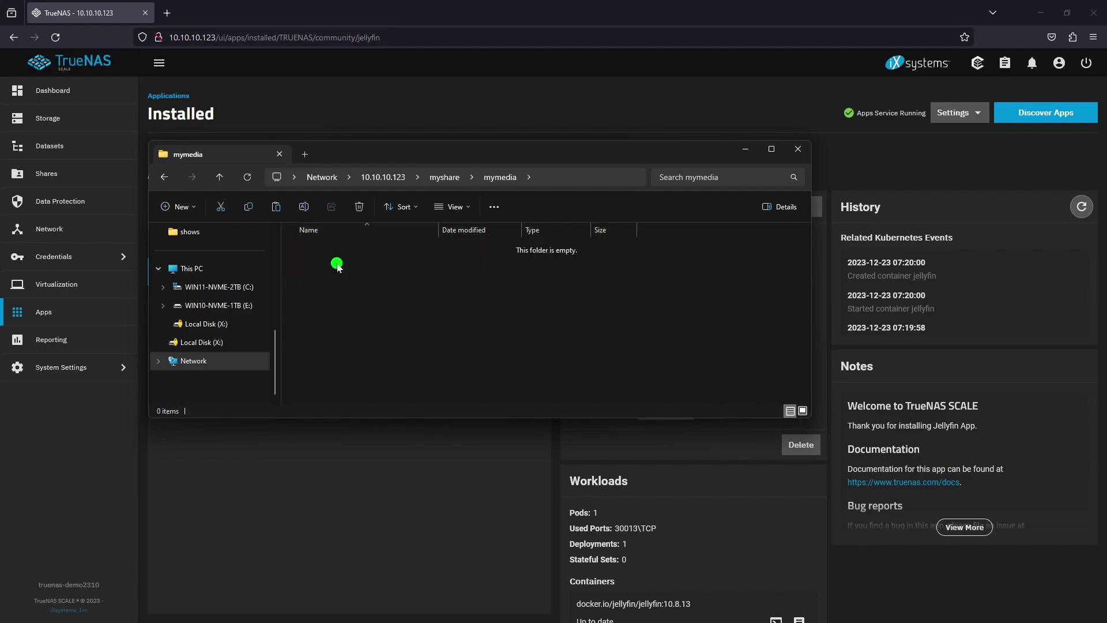
left_click(360, 303)
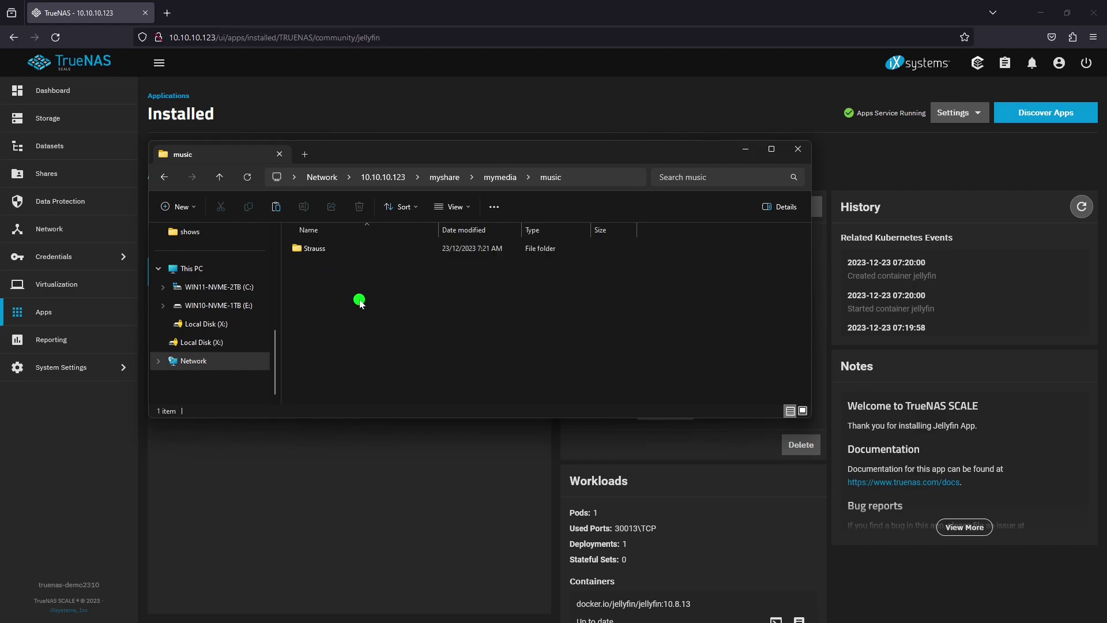
left_click(746, 151)
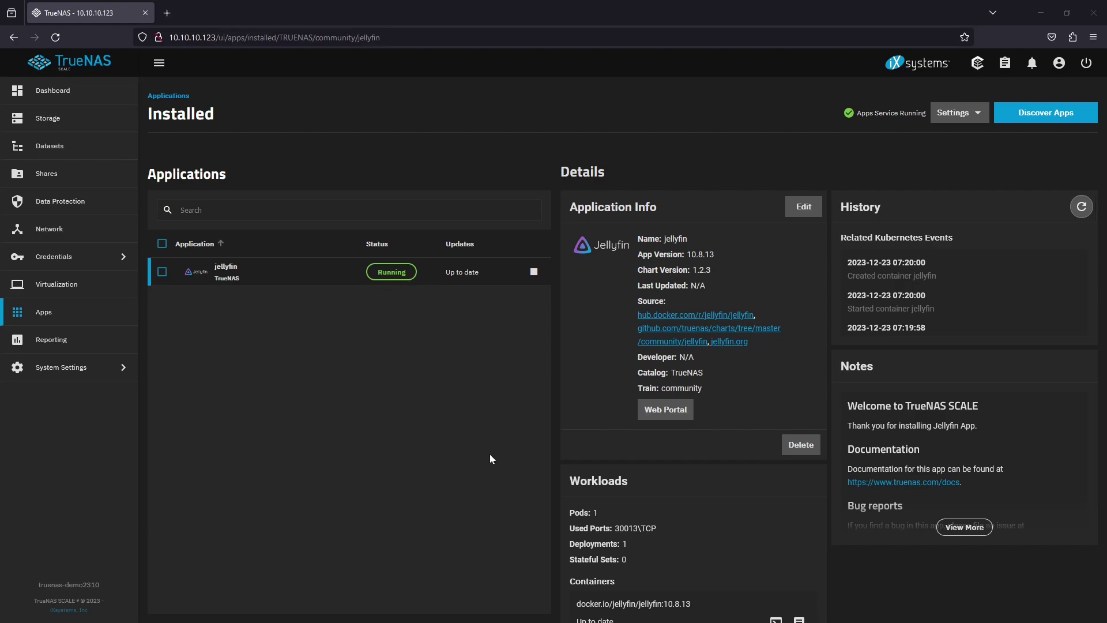
Open Jellyfin's web portal and delete the unreachable auto-discovered server after its connection fails
left_click(680, 414)
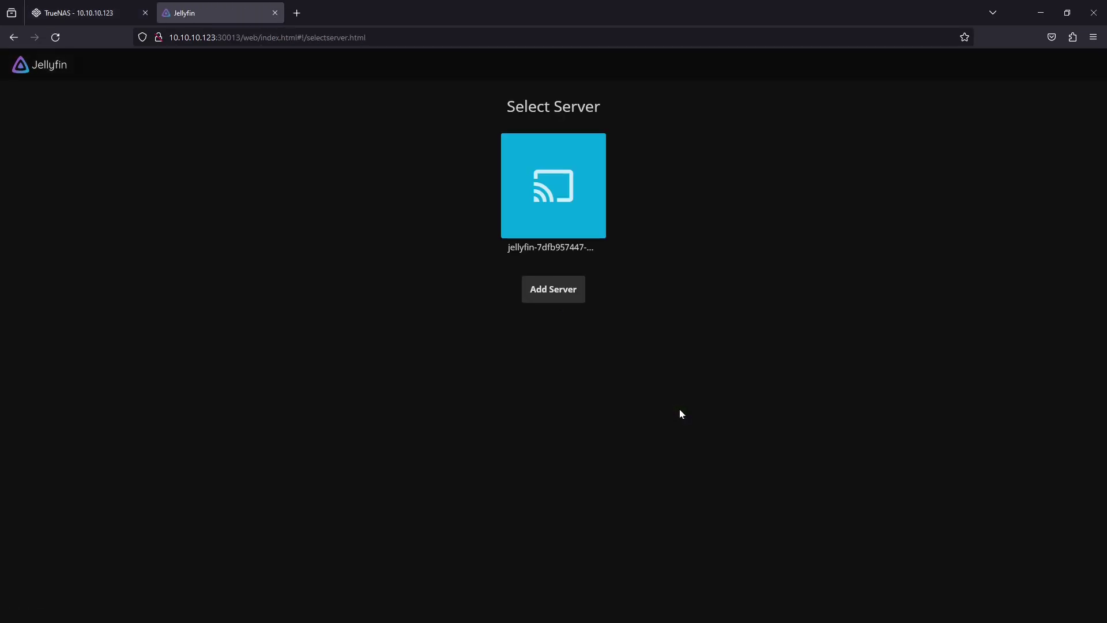
left_click(569, 217)
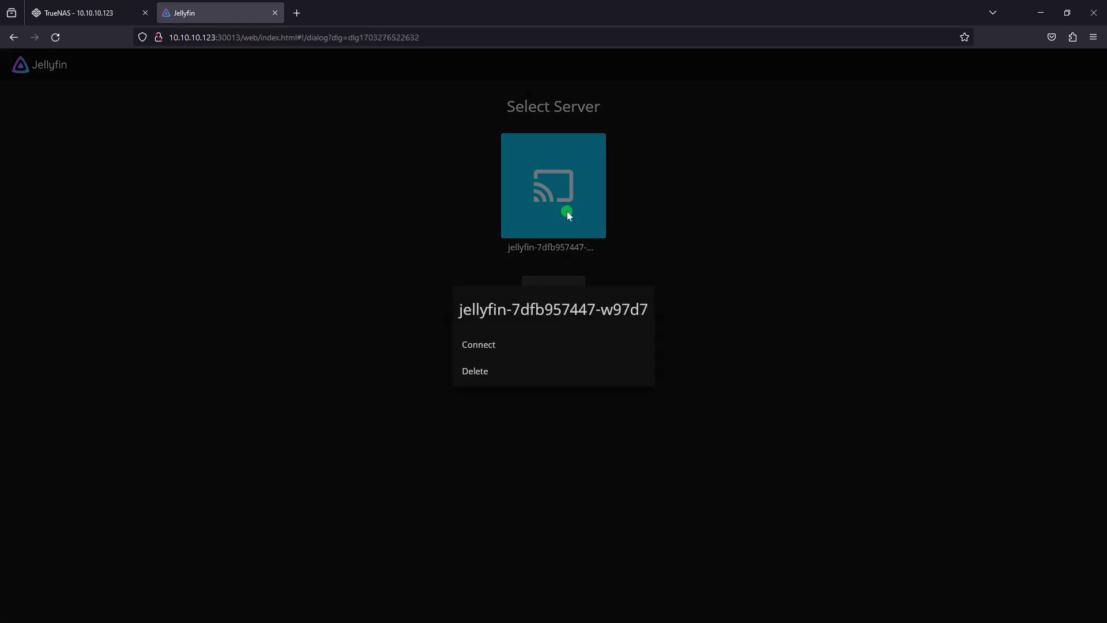
left_click(506, 346)
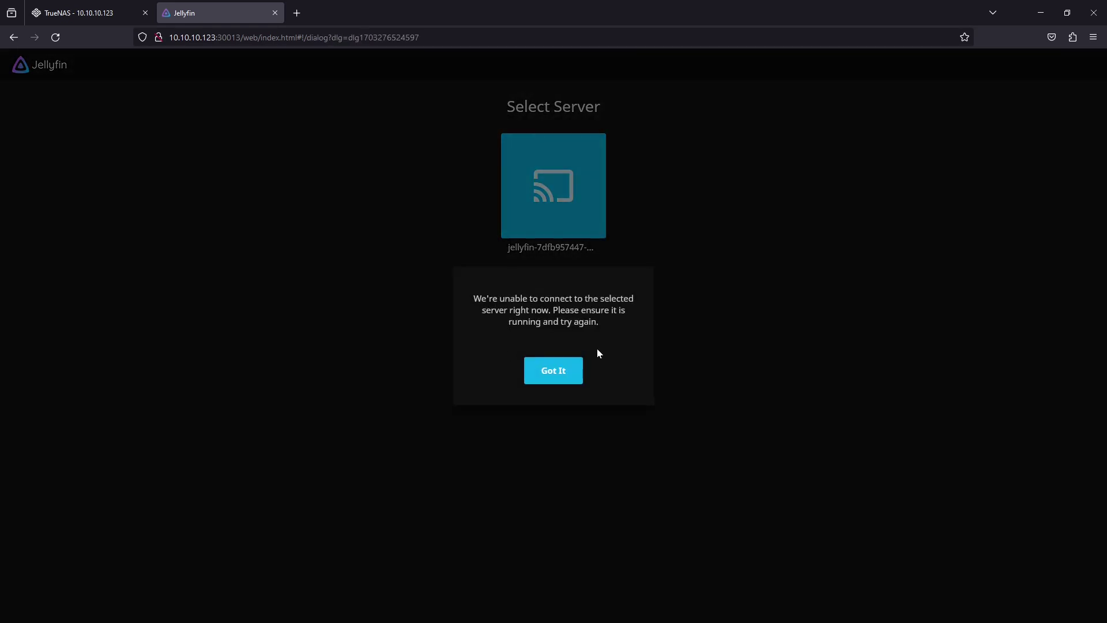
left_click(564, 372)
left_click(606, 234)
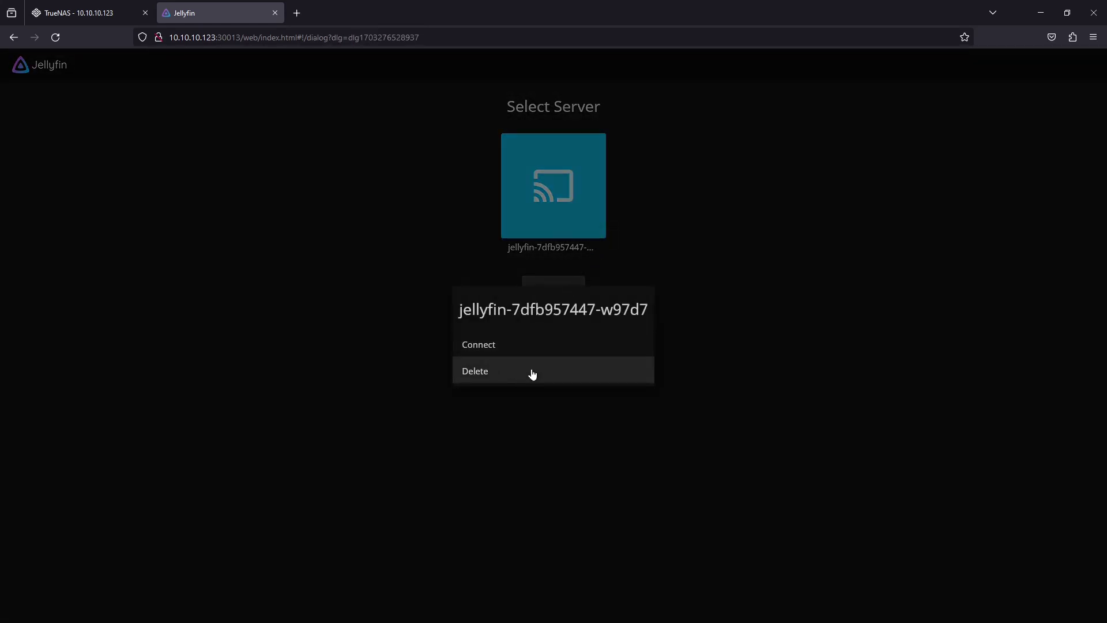
left_click(532, 371)
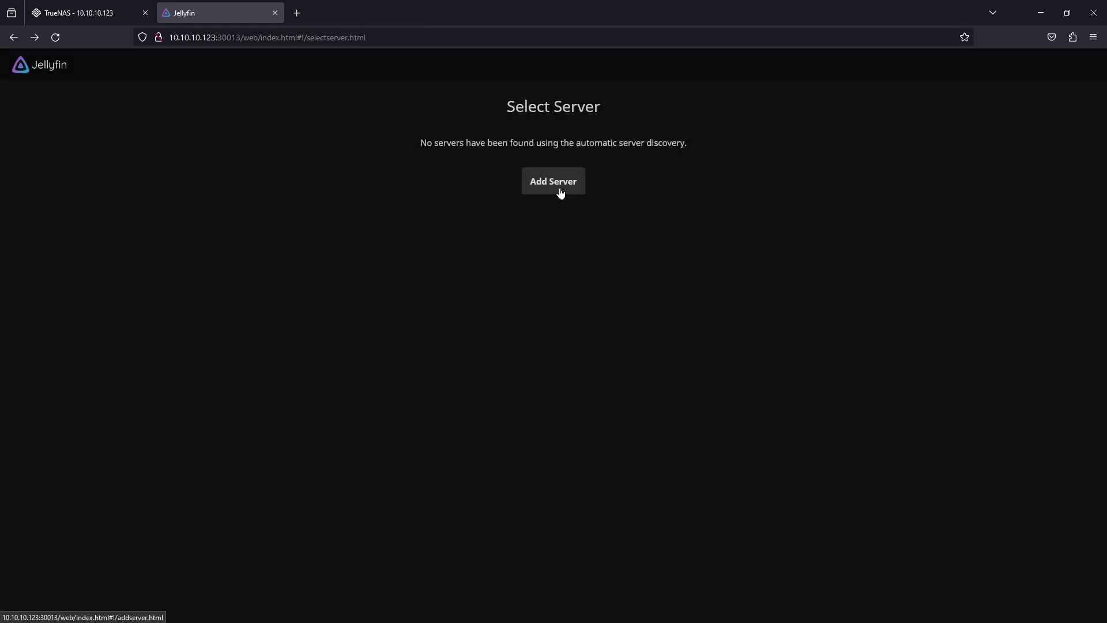
Leave the Jellyfin page, then stop and start the jellyfin app on the Installed page
left_click(275, 13)
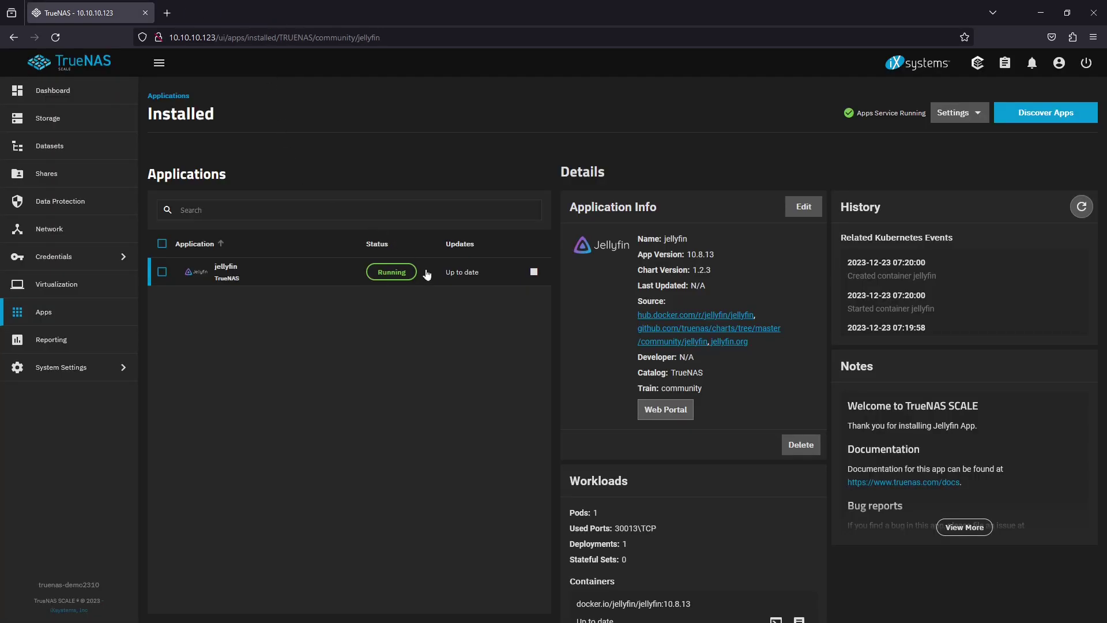
left_click(534, 273)
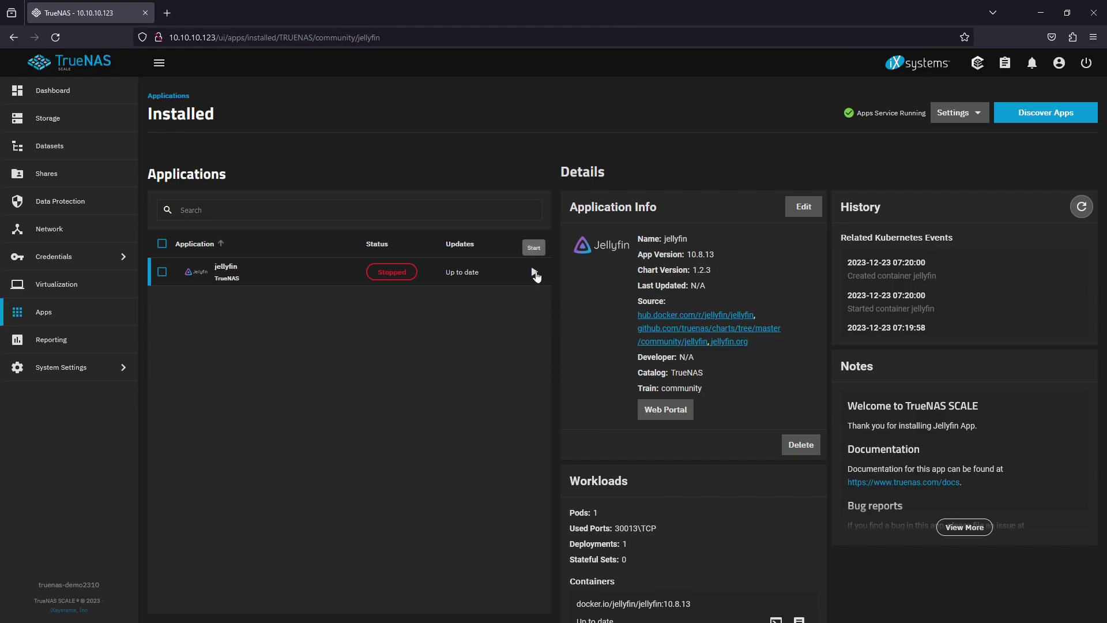
left_click(535, 274)
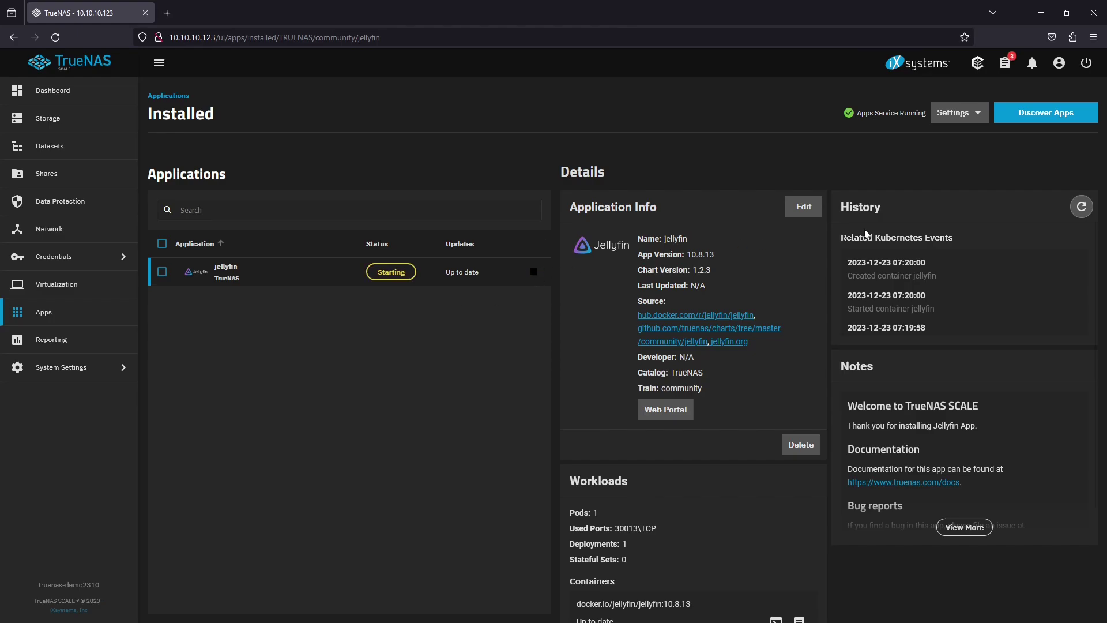
Refresh jellyfin's event history until container created and started events at 07:22:44 appear
left_click(1089, 213)
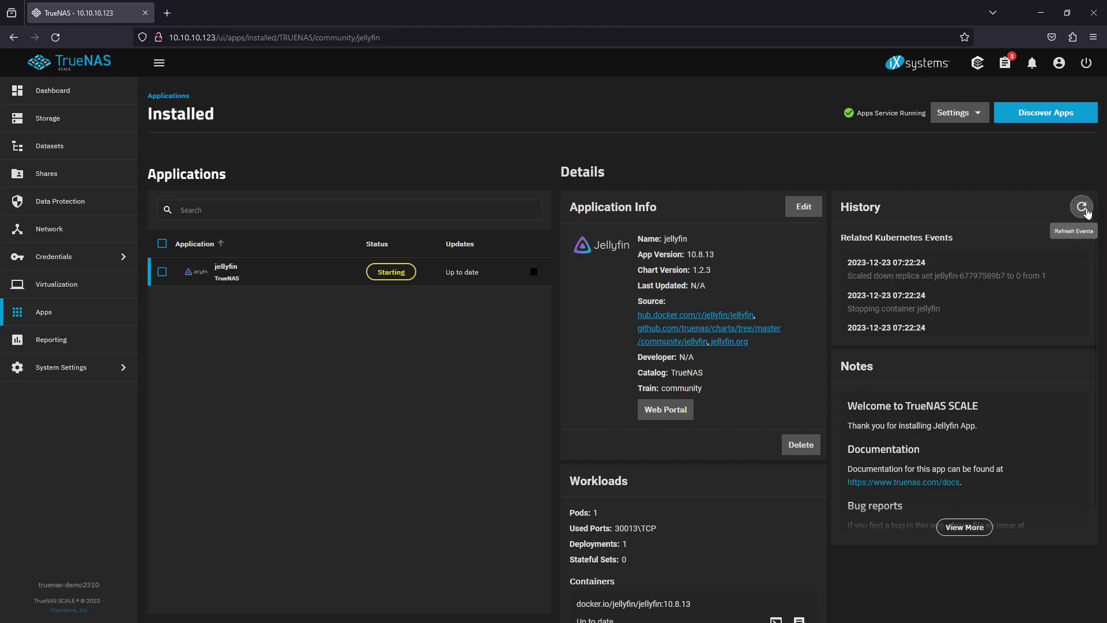
left_click(1088, 213)
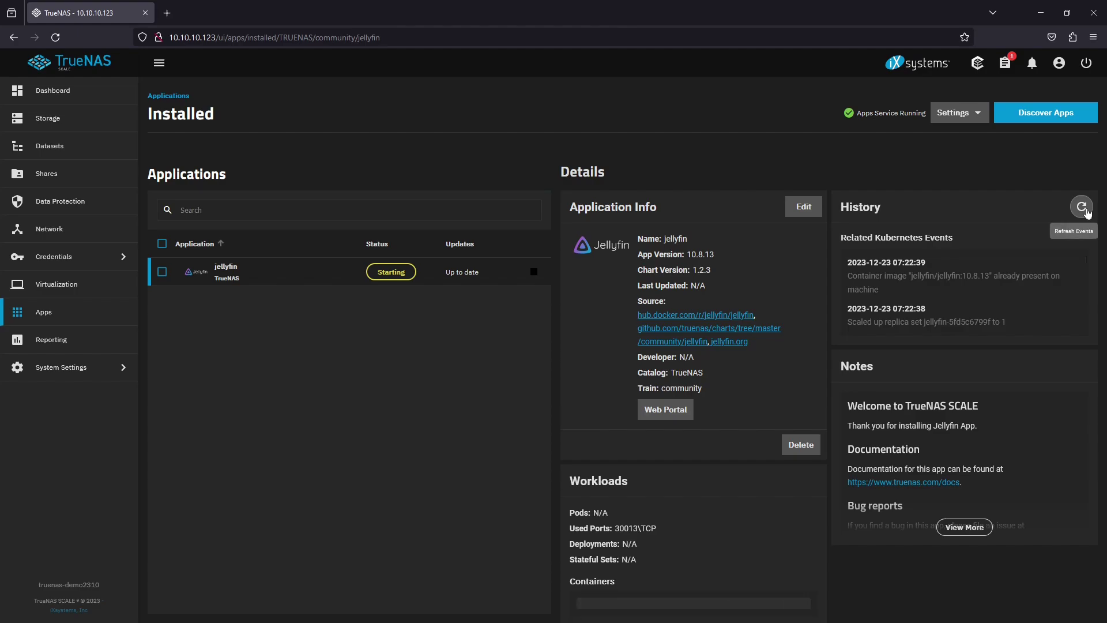
left_click(1086, 210)
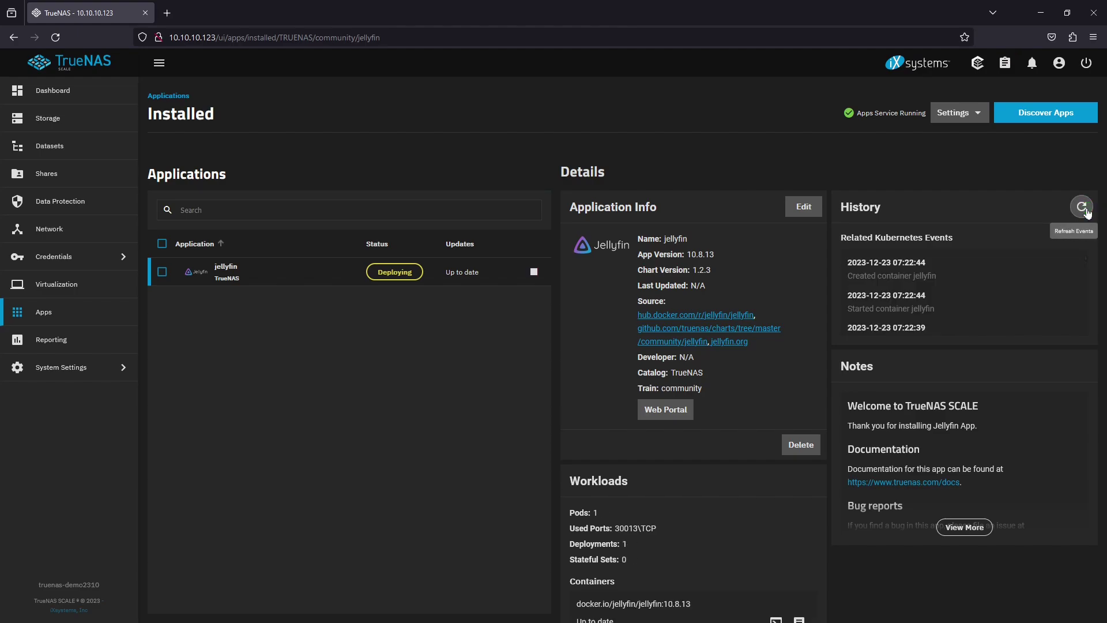
left_click(1085, 209)
left_click(1084, 210)
left_click(1084, 209)
left_click(1083, 209)
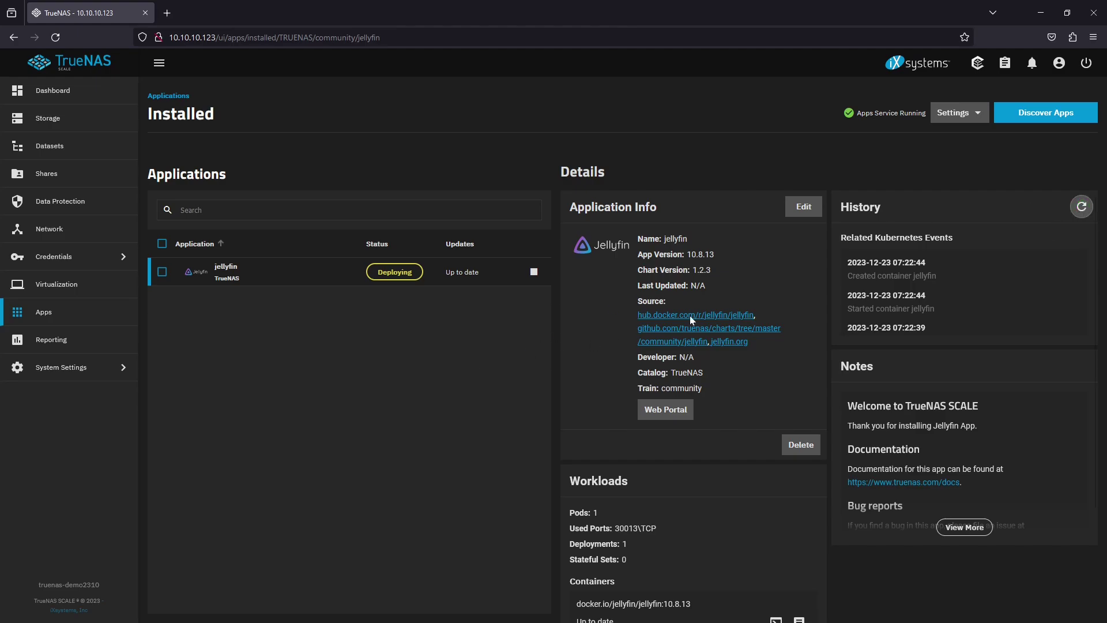
Refresh the Jellyfin app's History panel until its status changes from Deploying to Running
left_click(1082, 209)
left_click(1082, 209)
Open the Jellyfin web portal, pass the language page, and enter the admin username, password and confirmation
left_click(666, 410)
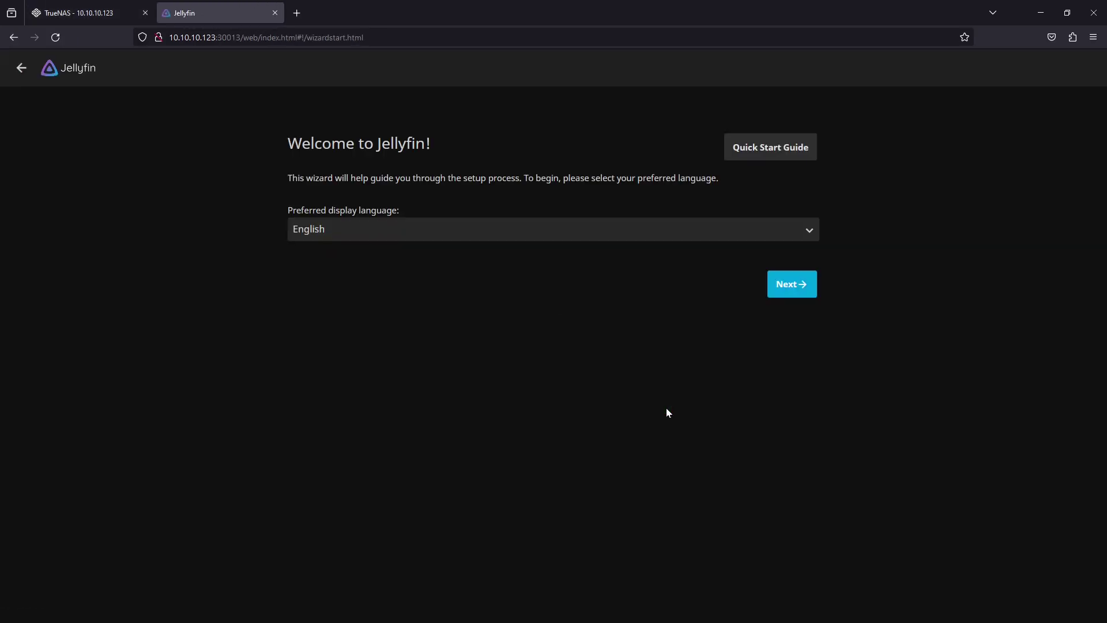
left_click(788, 284)
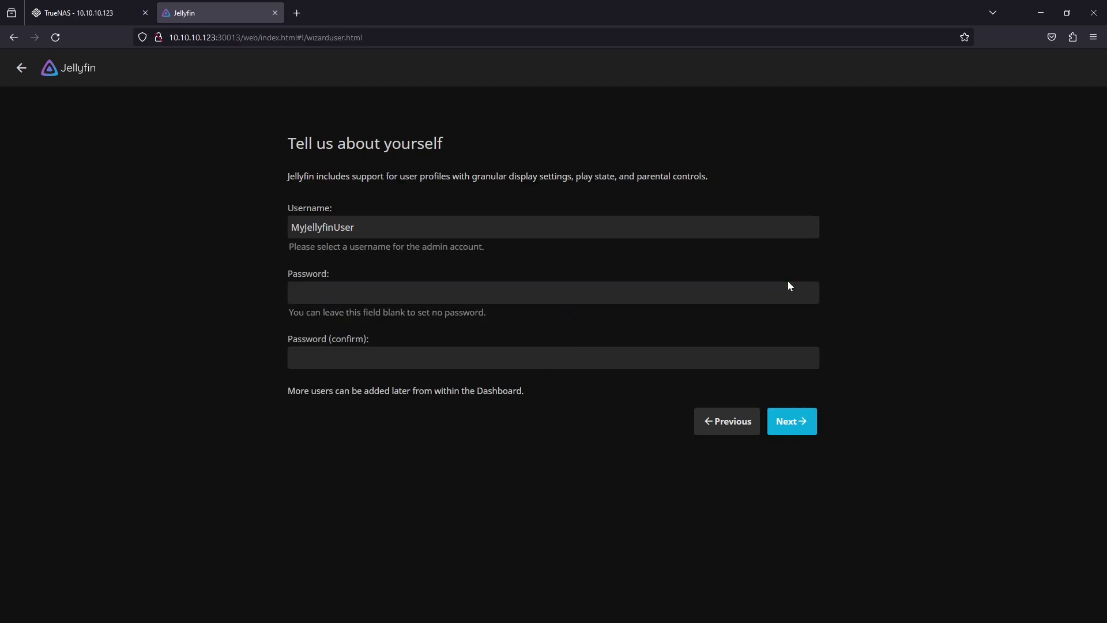
left_click(524, 294)
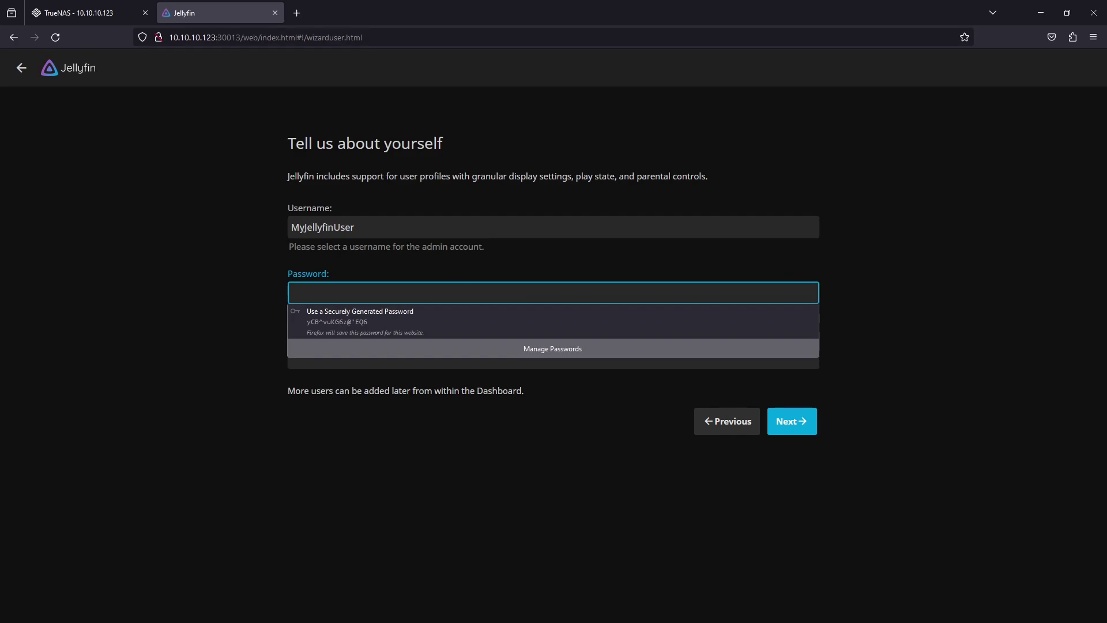
left_click(348, 226)
left_click_drag(348, 226, 287, 228)
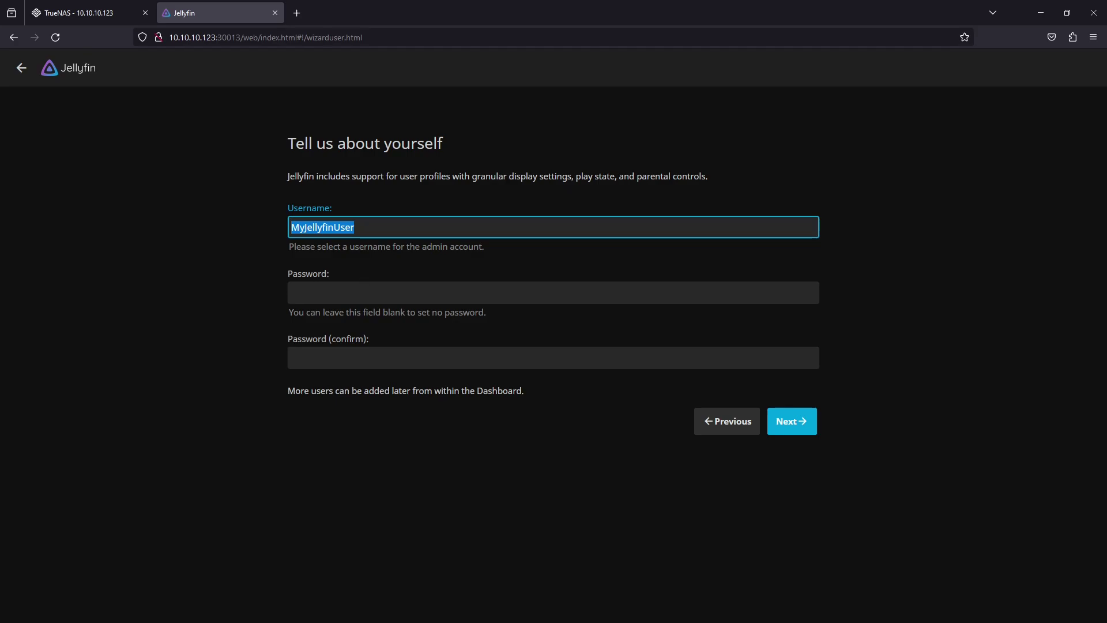
left_click(346, 293)
type("***")
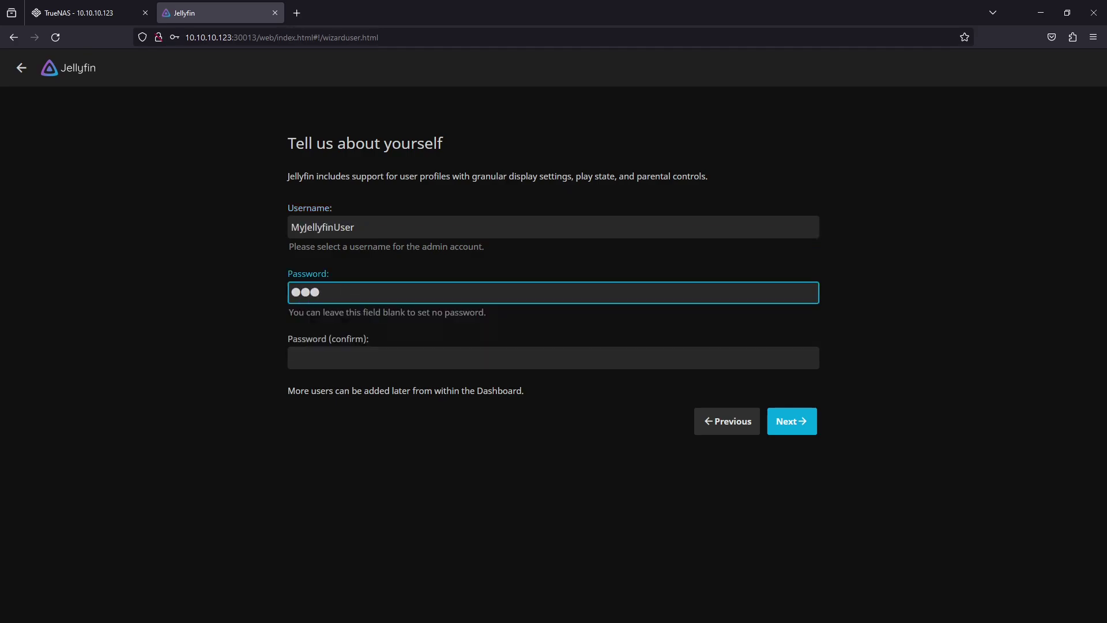
type("***")
left_click(347, 358)
type("***")
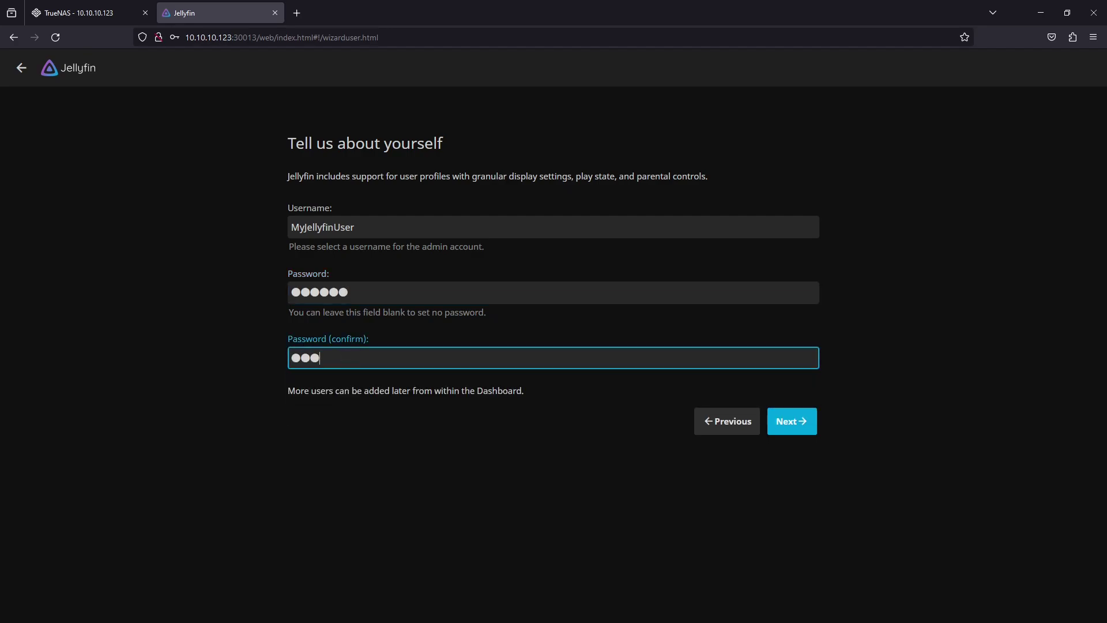
type("***")
Submit the admin account and start a new Movies library using the /mymedia/movies folder
left_click(802, 426)
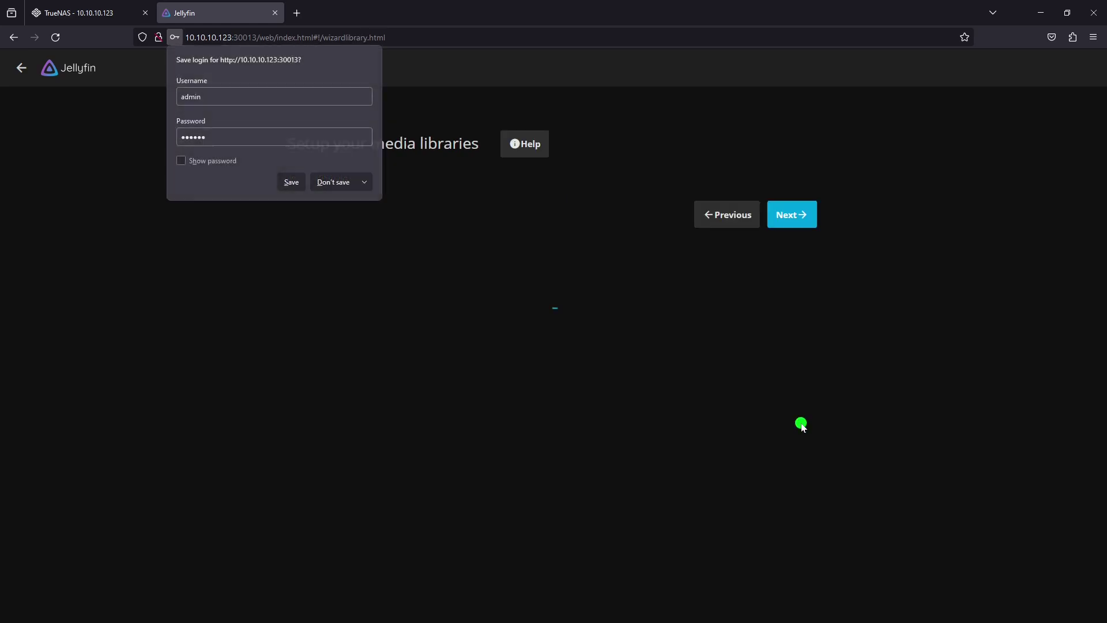
left_click(335, 182)
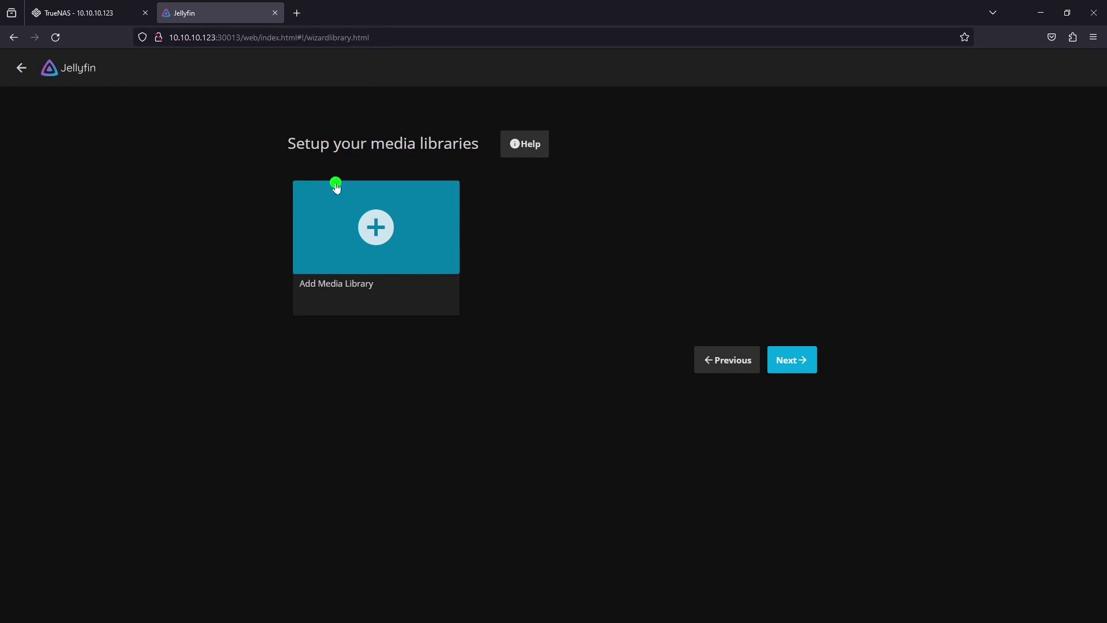
left_click(376, 227)
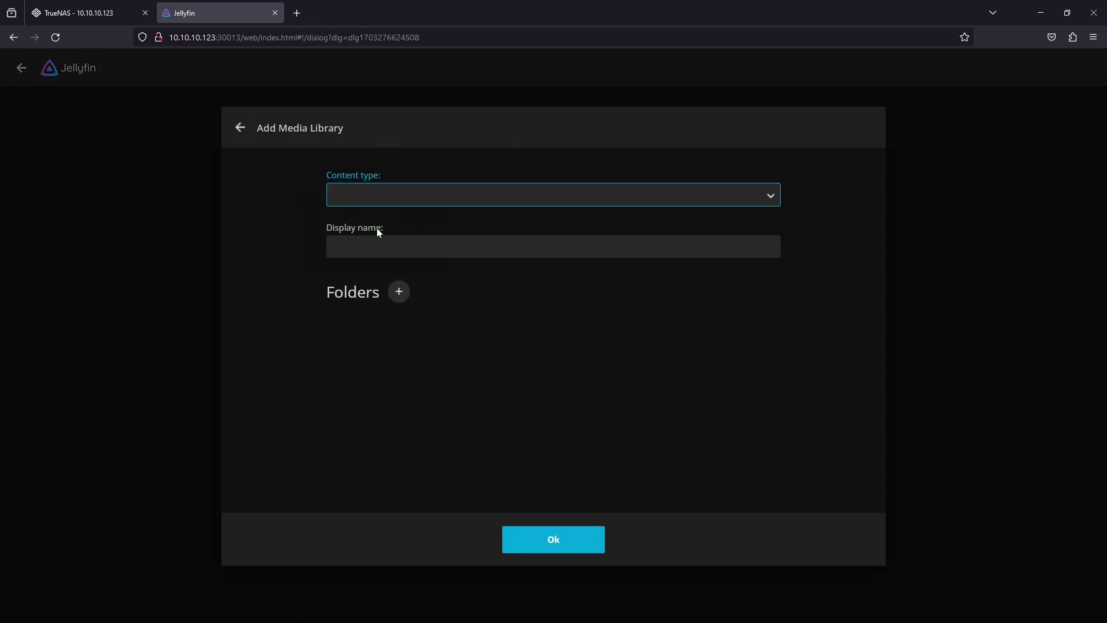
left_click(465, 197)
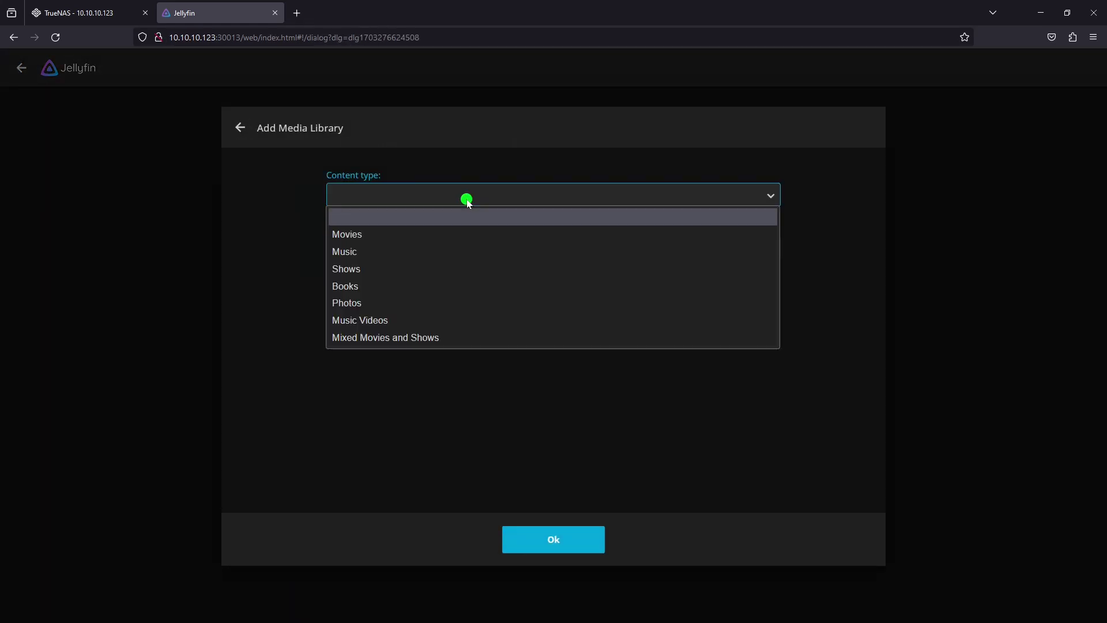
left_click(455, 235)
left_click(399, 306)
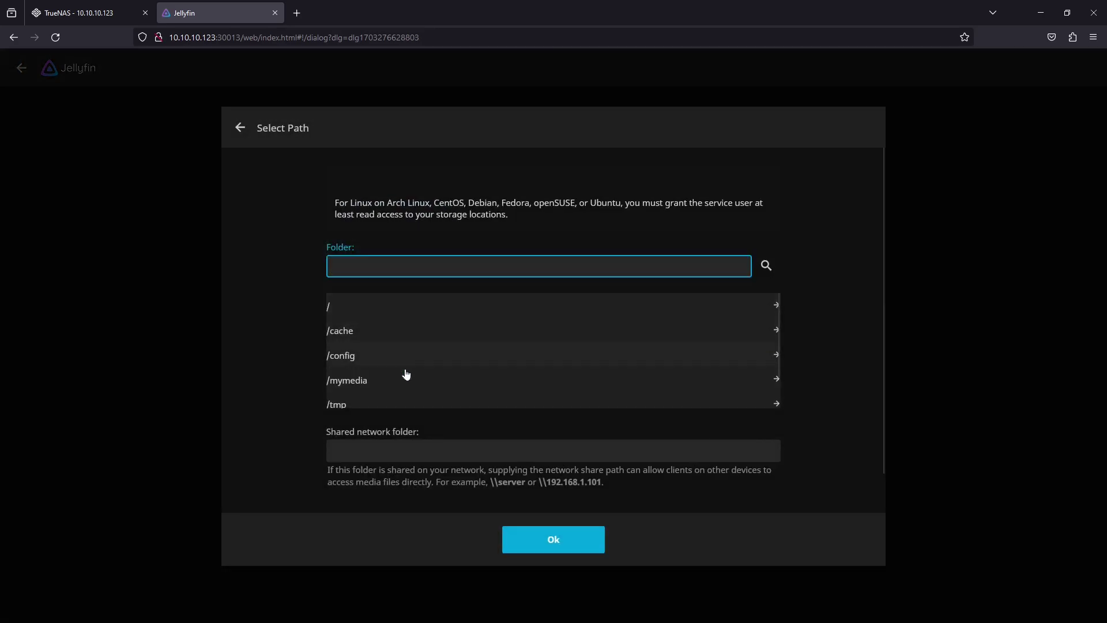
left_click(406, 379)
left_click(407, 333)
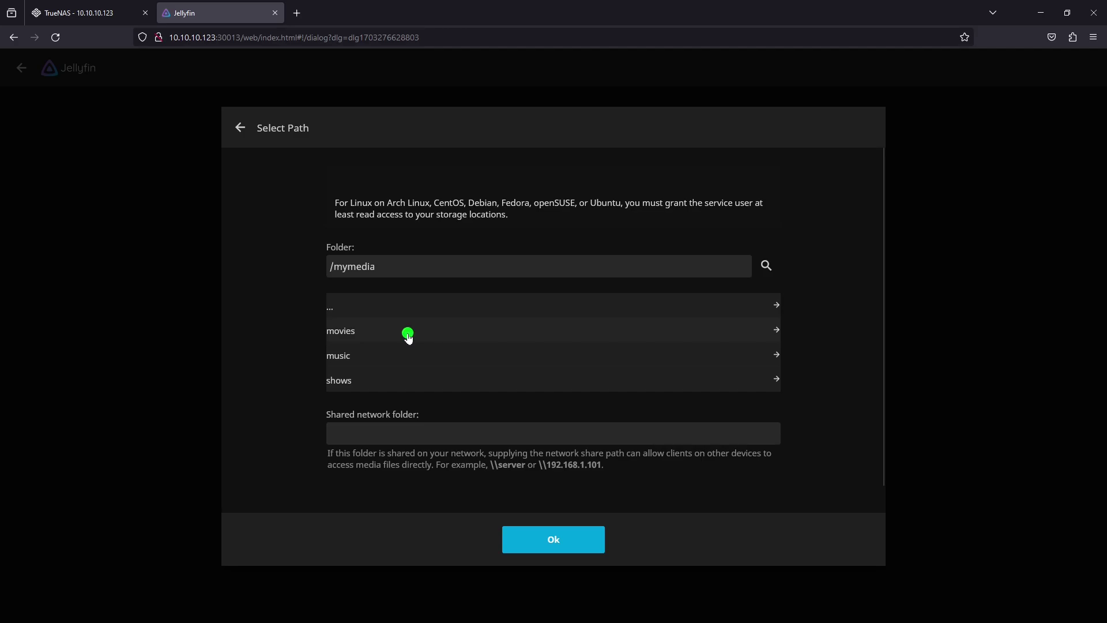
left_click(537, 536)
Set the Movies library's download language to English and country to Australia, then save it
scroll(571, 427, "down", 2)
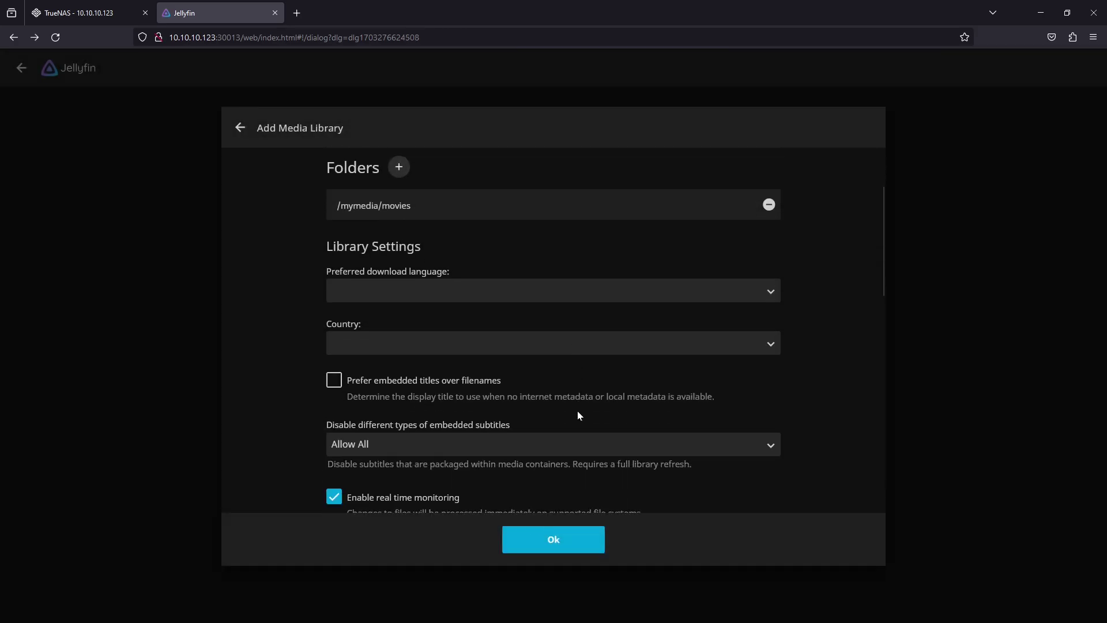
left_click(551, 288)
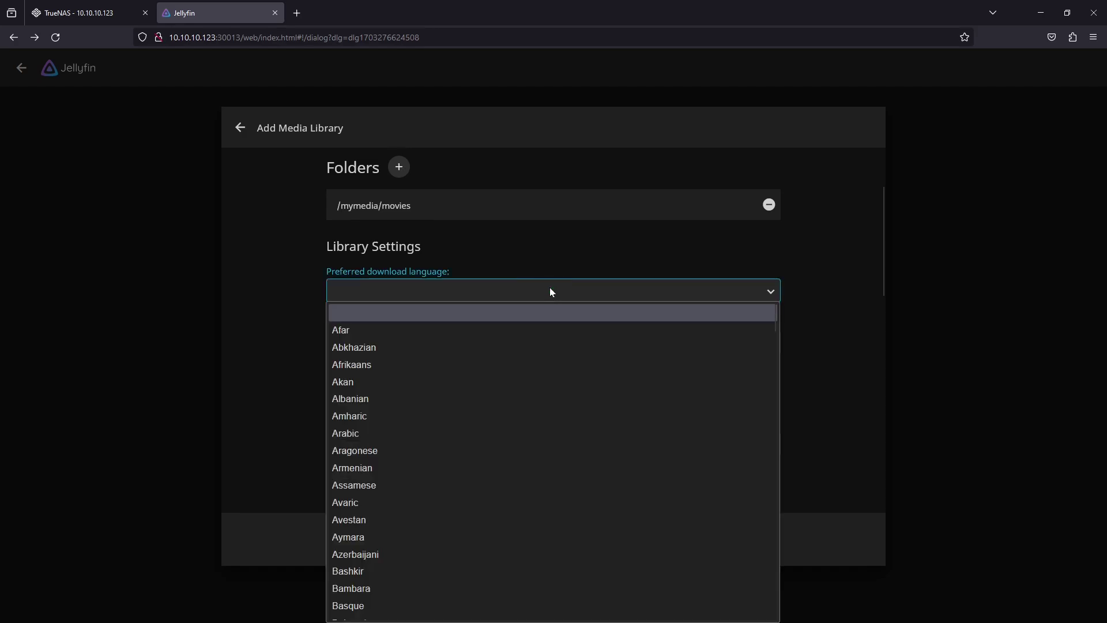
type("e")
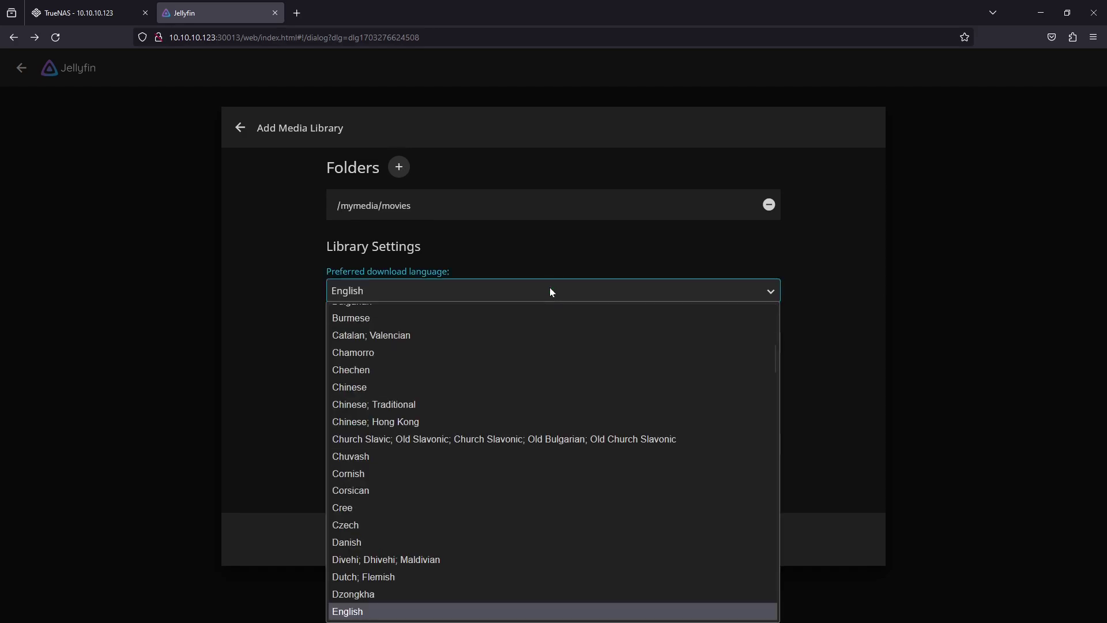
scroll(544, 341, "up", 2)
scroll(542, 346, "down", 2)
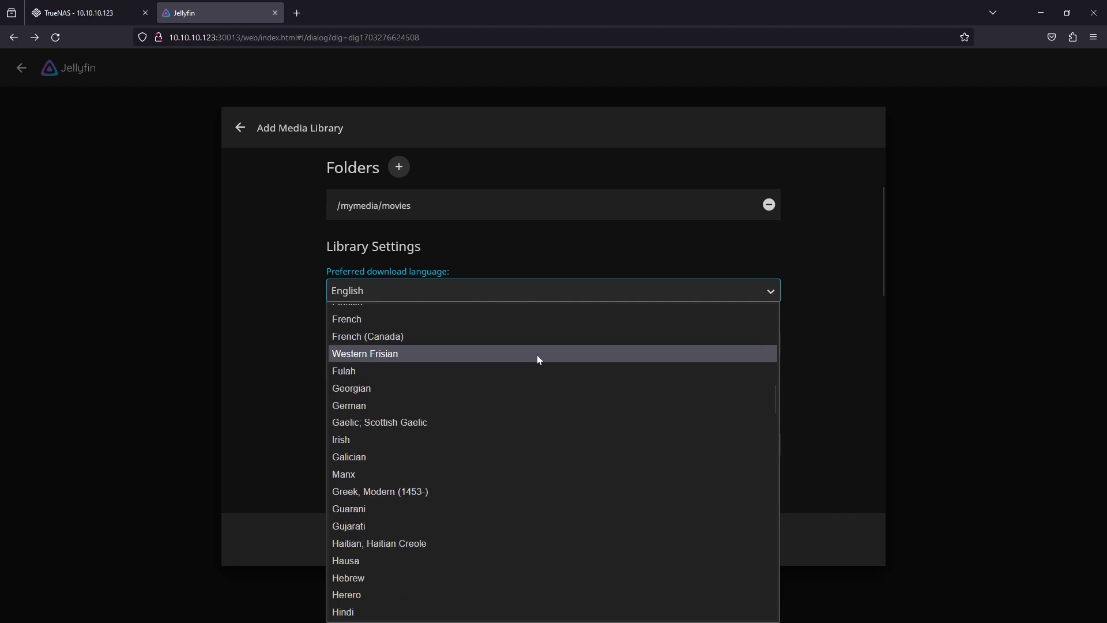
scroll(537, 355, "up", 2)
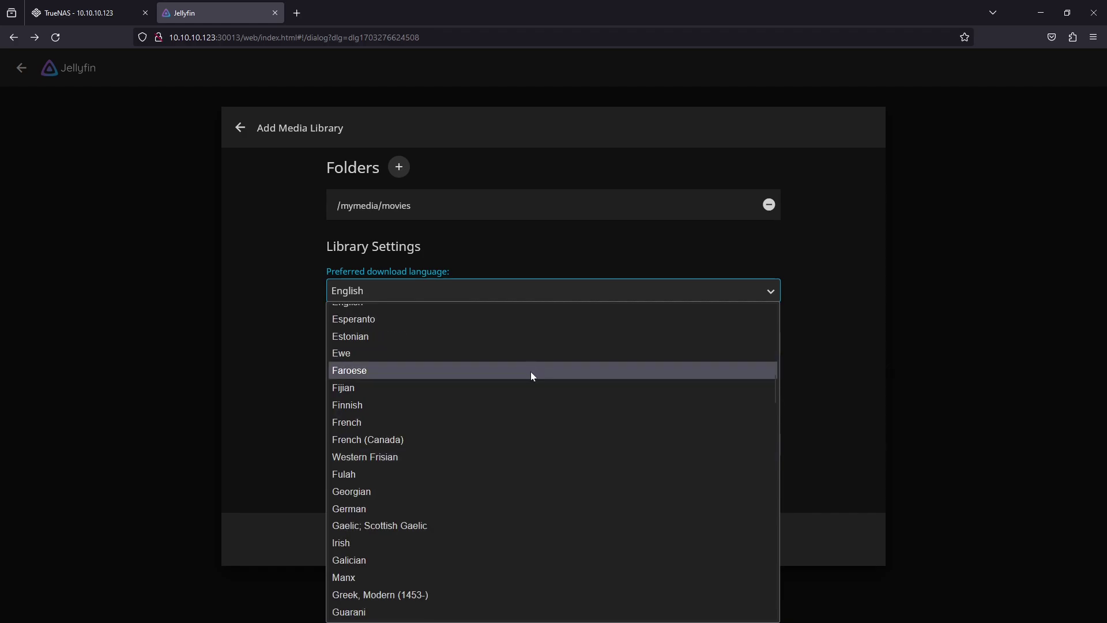
scroll(531, 371, "up", 2)
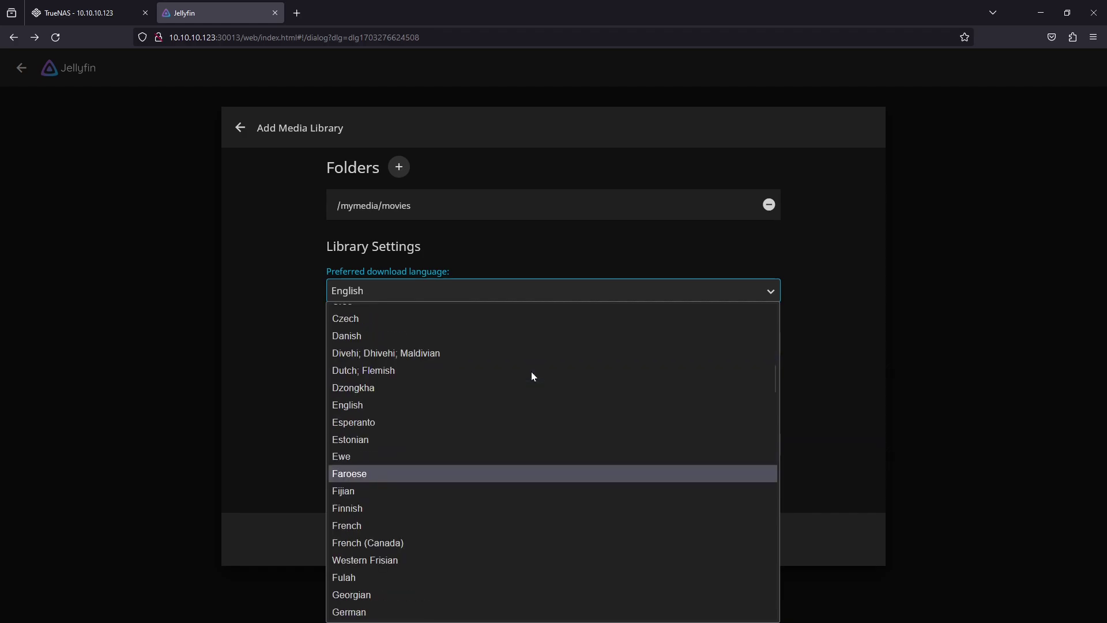
left_click(514, 402)
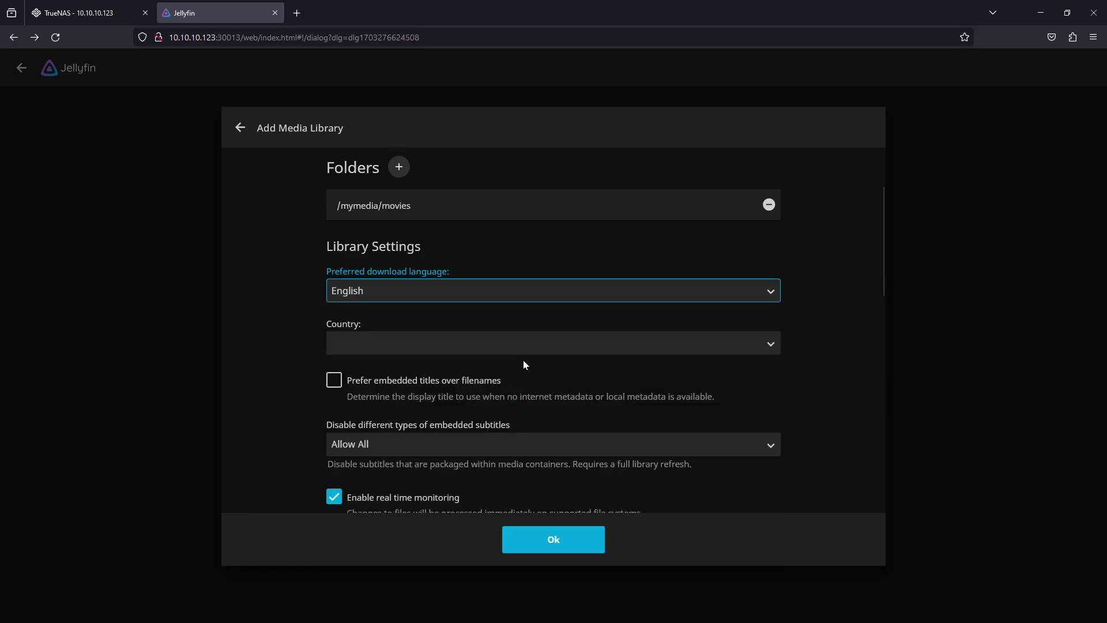
left_click(522, 344)
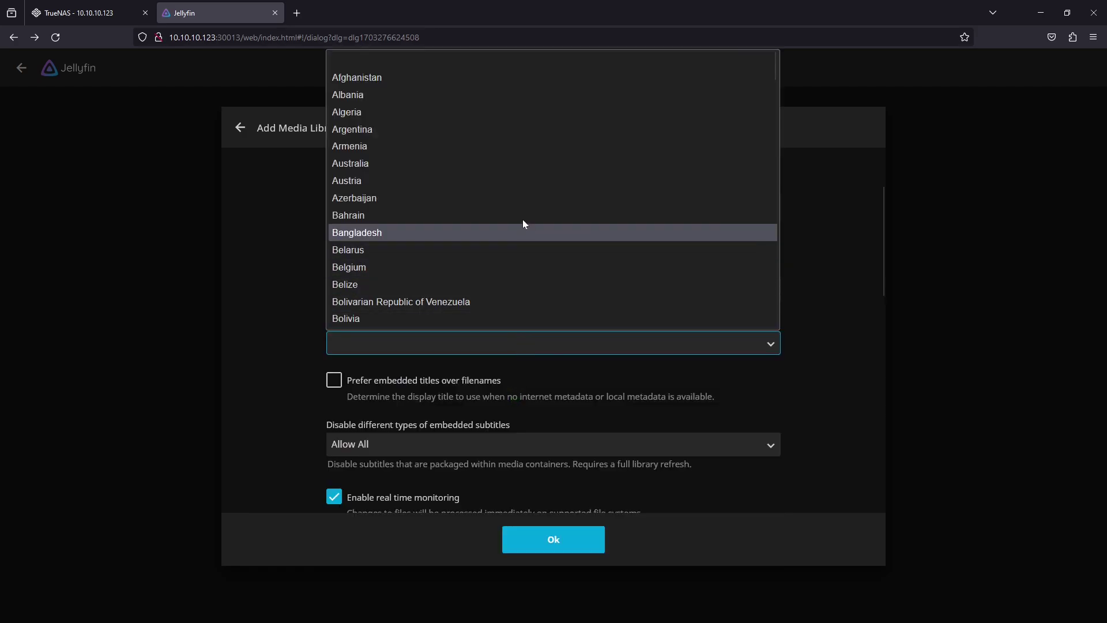
left_click(519, 169)
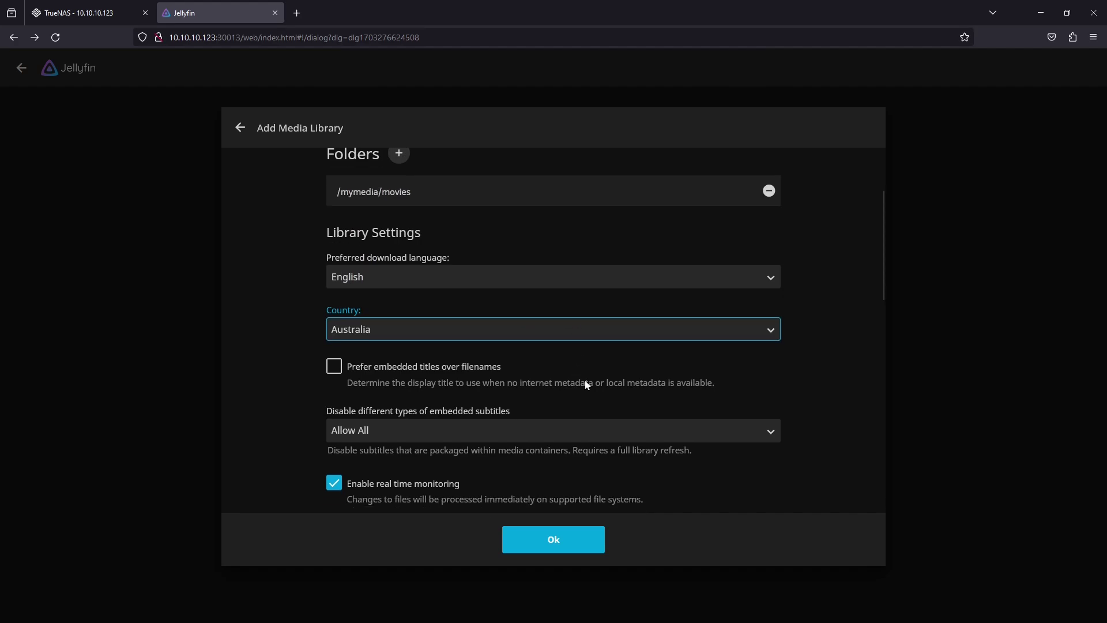
scroll(590, 381, "down", 2)
left_click(563, 544)
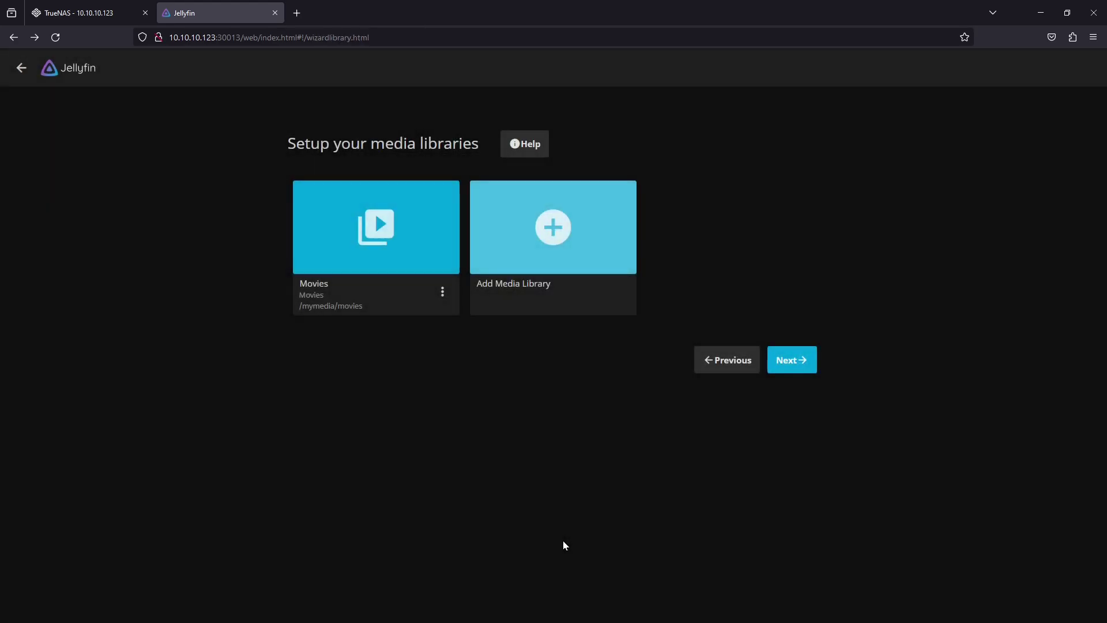
Start a new Music library with the /mymedia/music folder
left_click(555, 230)
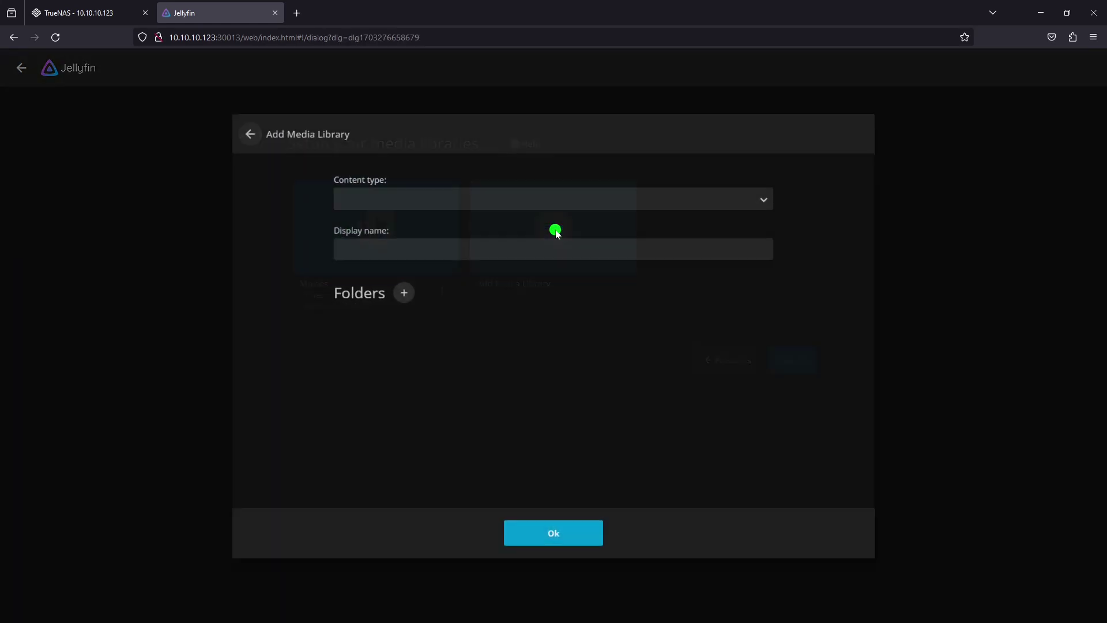
left_click(543, 196)
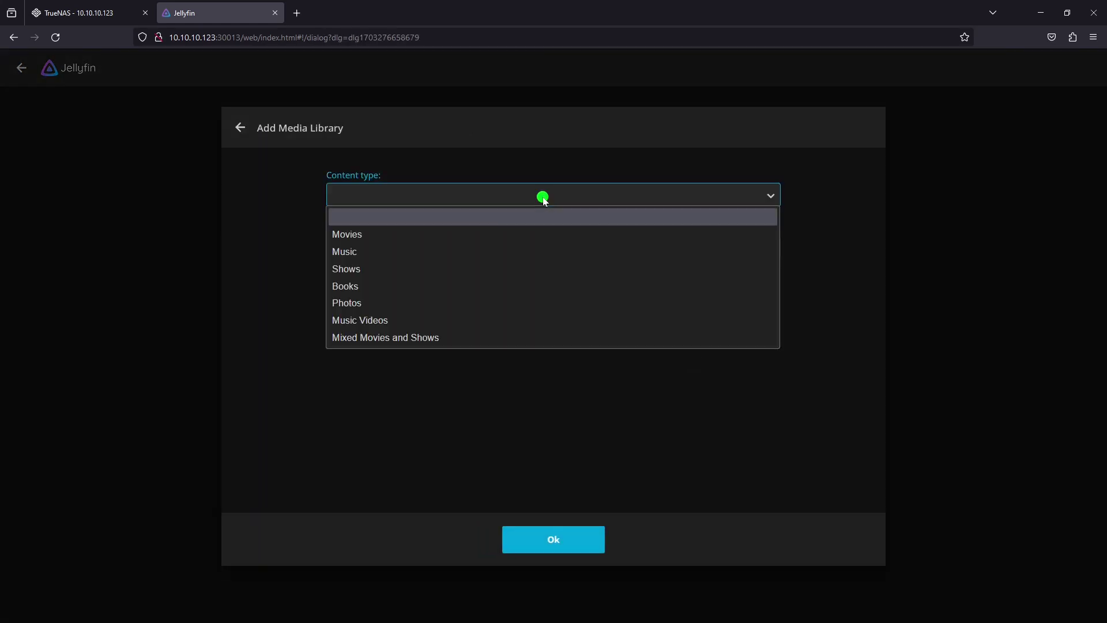
left_click(529, 252)
left_click(399, 305)
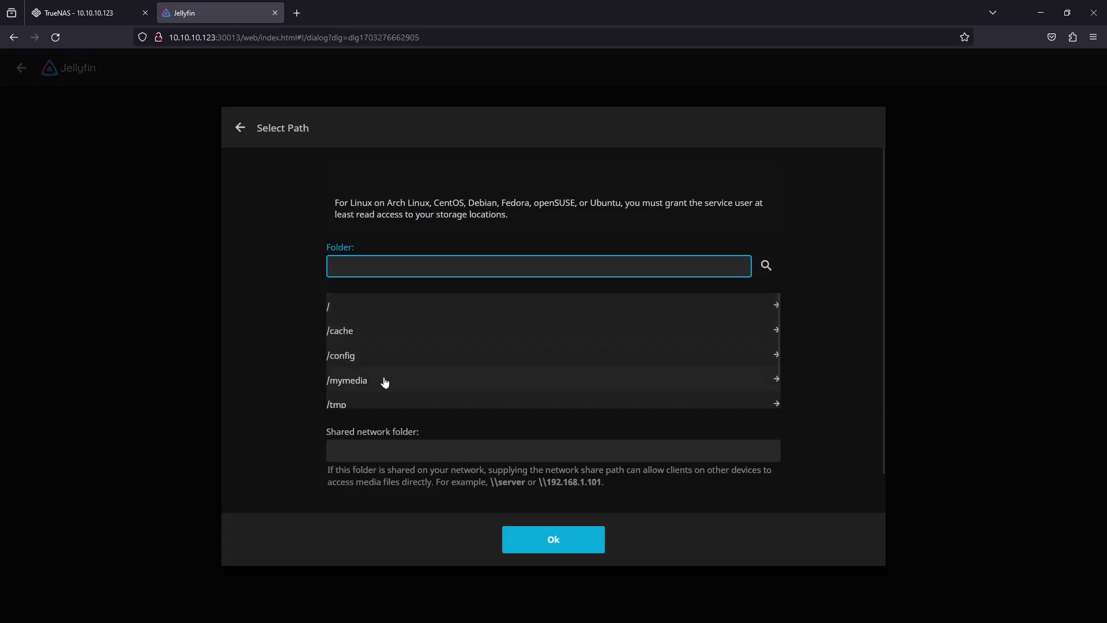
left_click(383, 380)
left_click(368, 356)
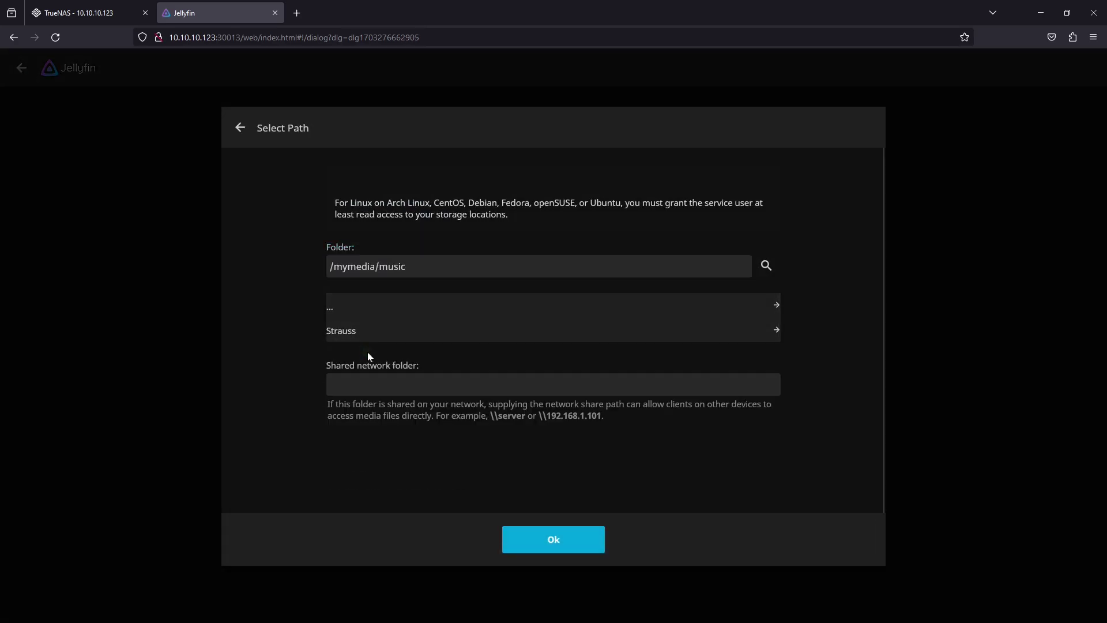
left_click(558, 542)
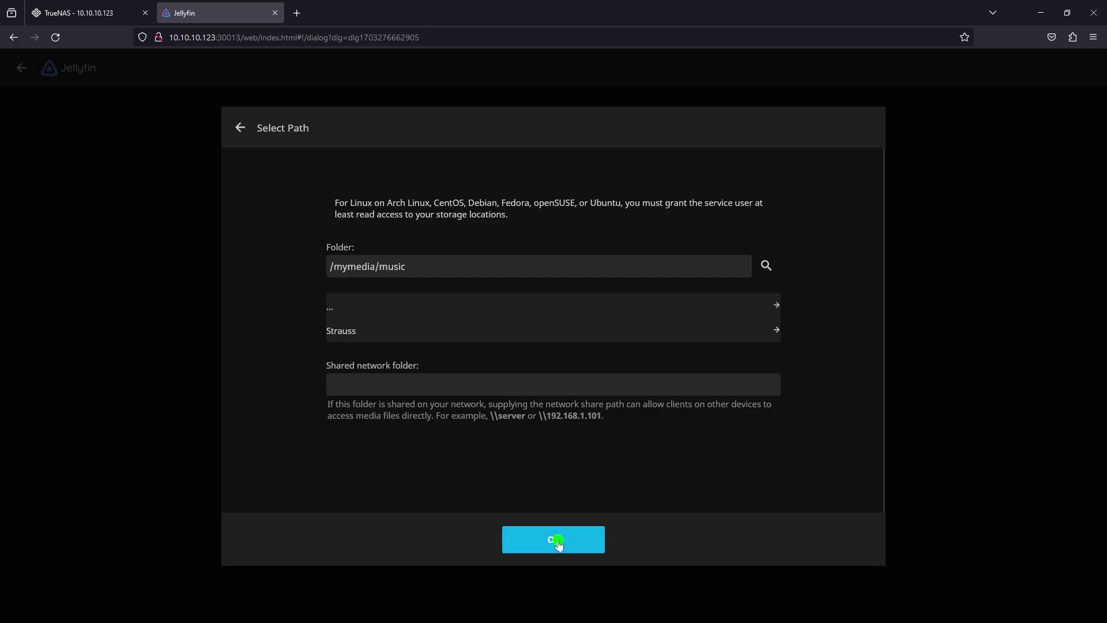
Give the Music library English as download language and Australia as country, then save it
left_click(545, 433)
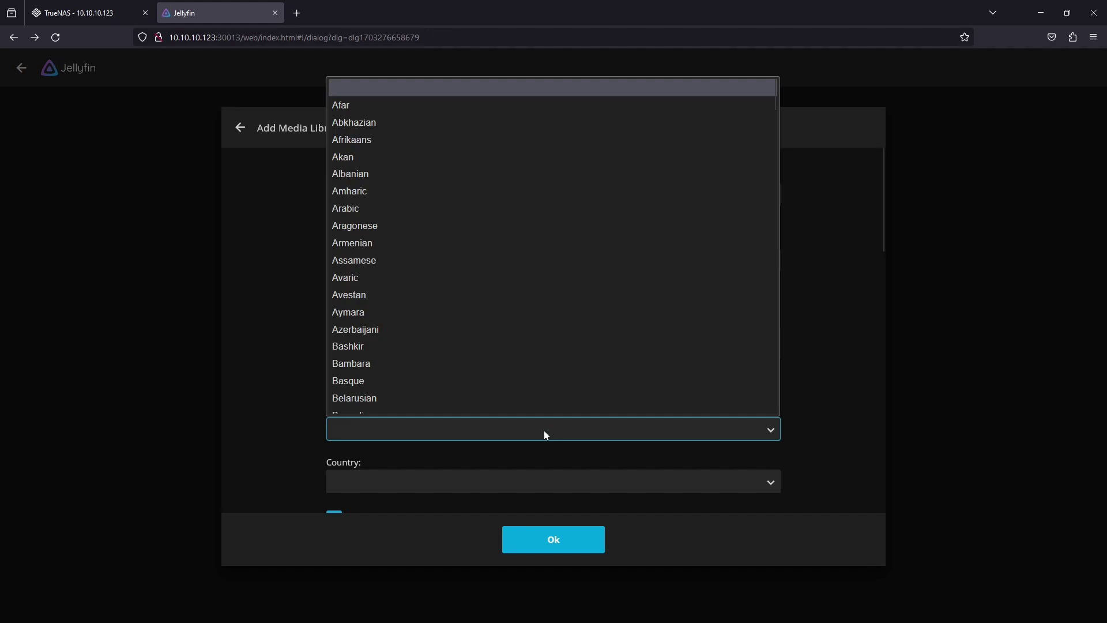
key("e")
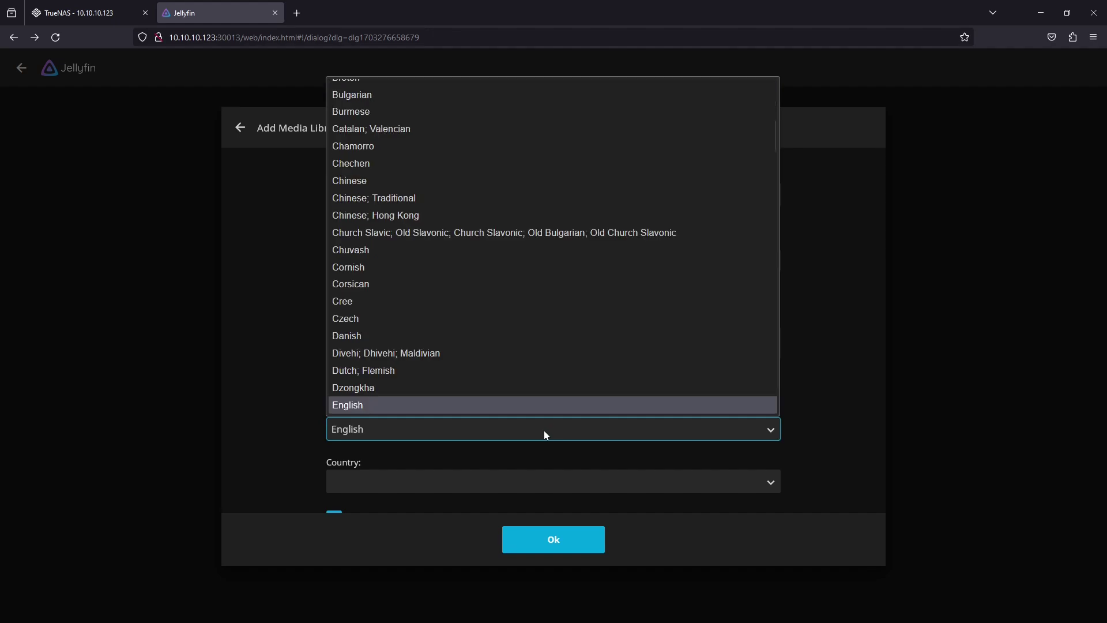
left_click(542, 405)
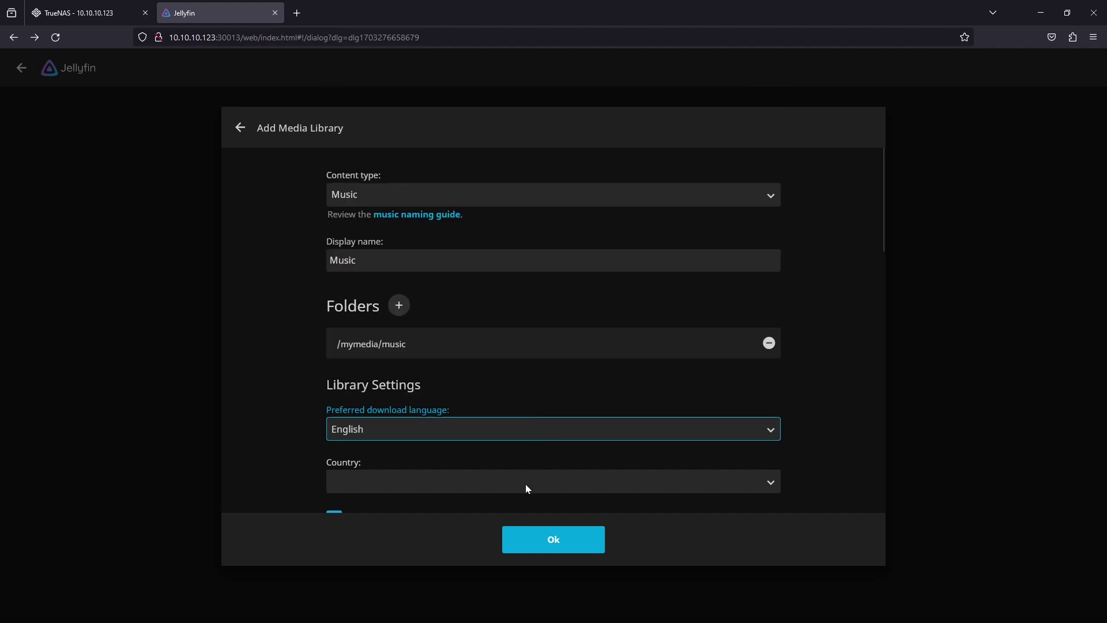
left_click(526, 485)
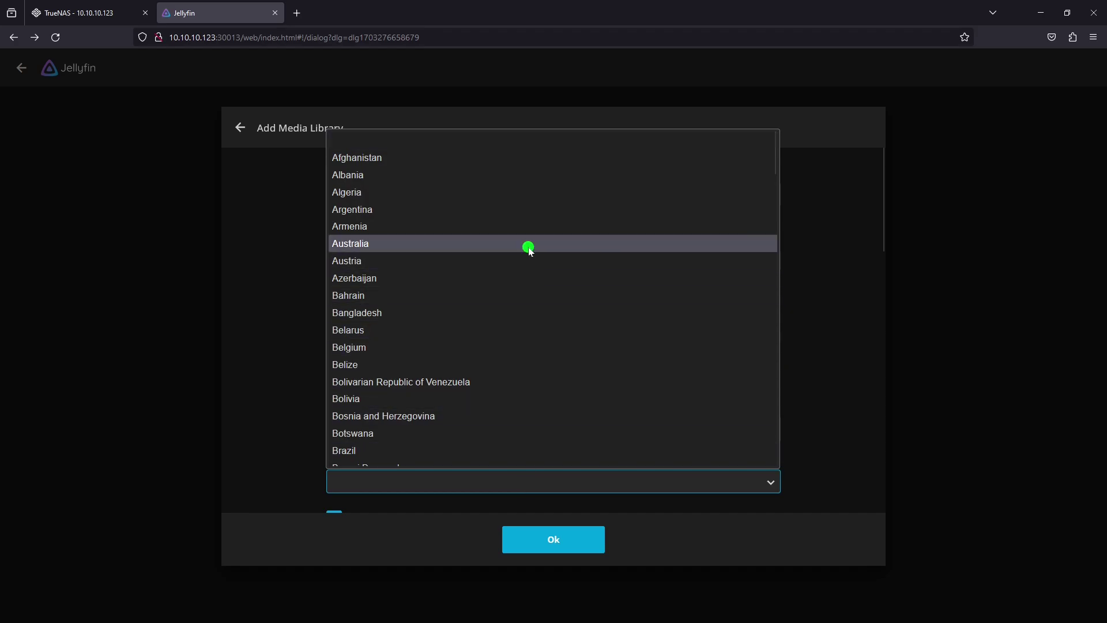
left_click(530, 247)
left_click(558, 546)
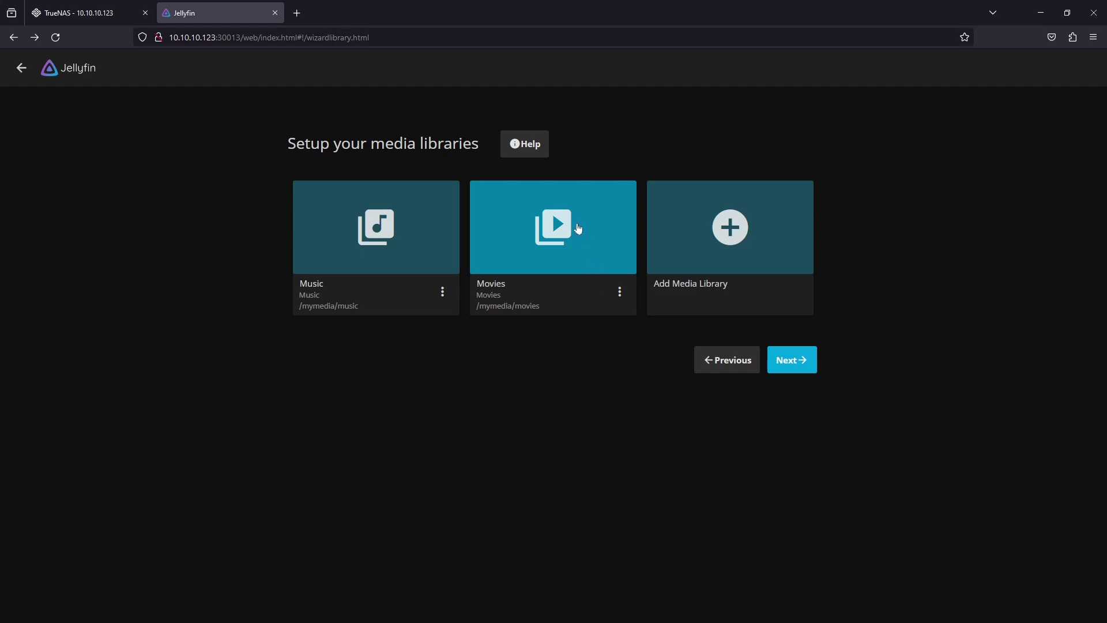
Start a new Shows library with the /mymedia/shows folder
left_click(715, 225)
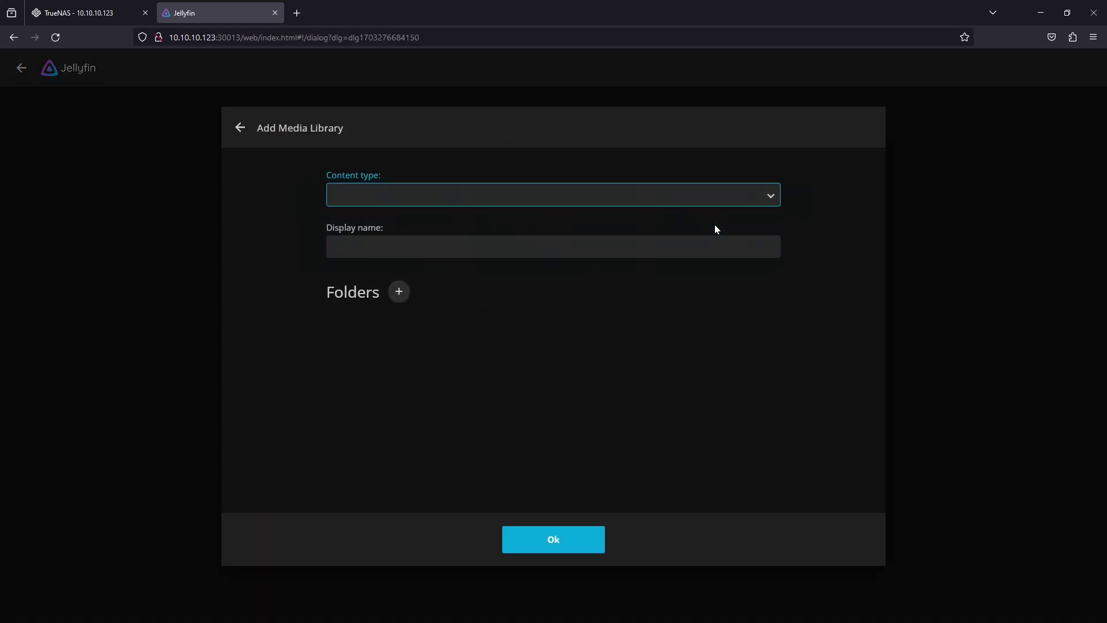
left_click(651, 196)
left_click(637, 268)
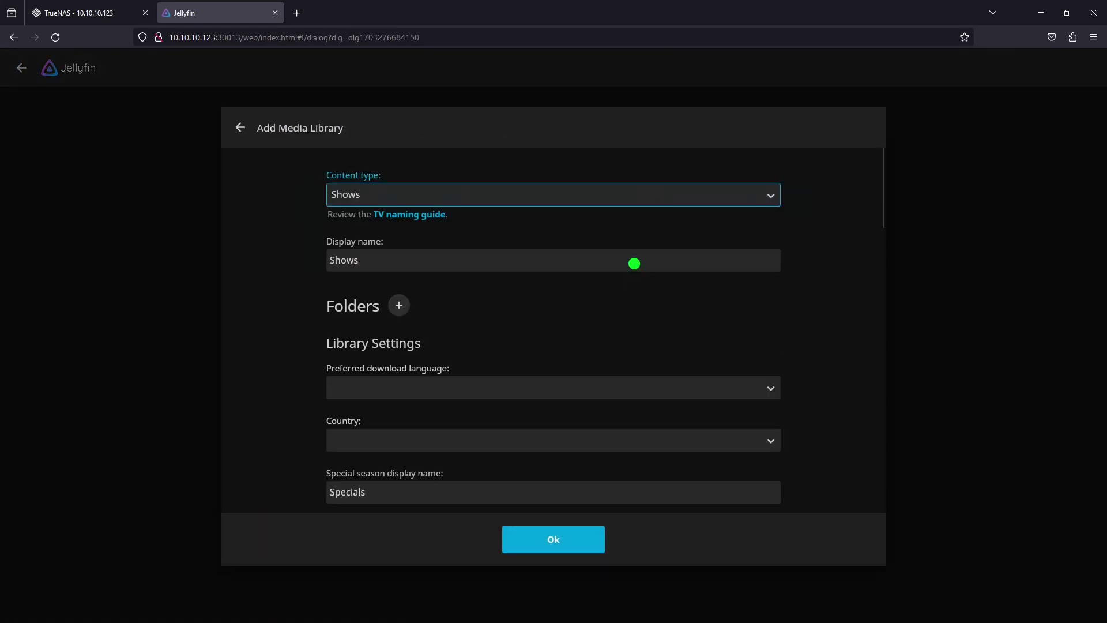
left_click(399, 307)
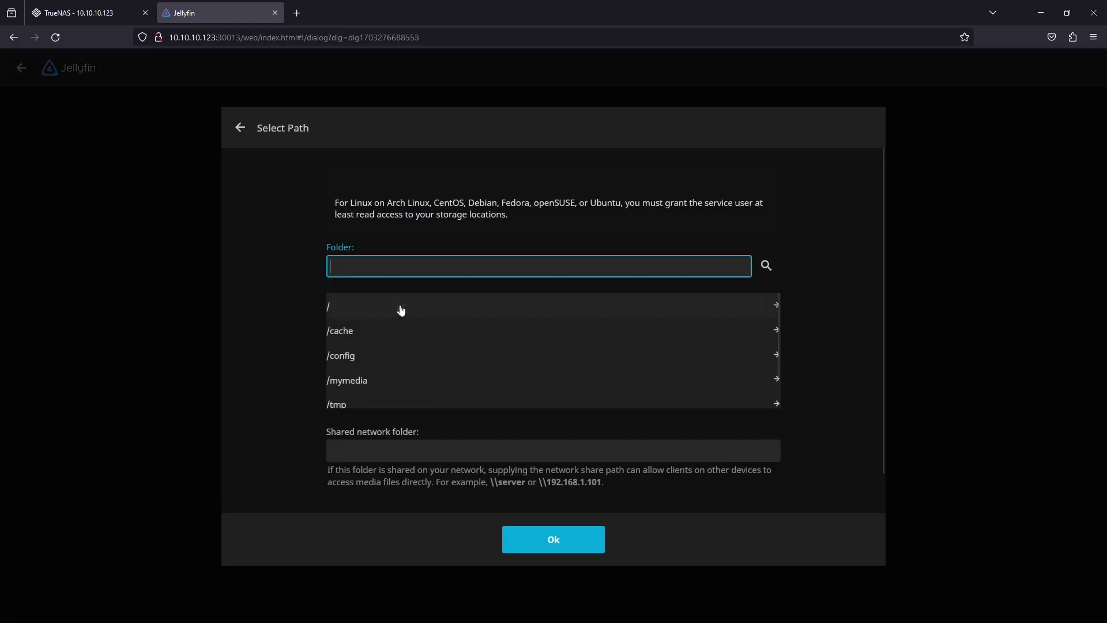
left_click(410, 380)
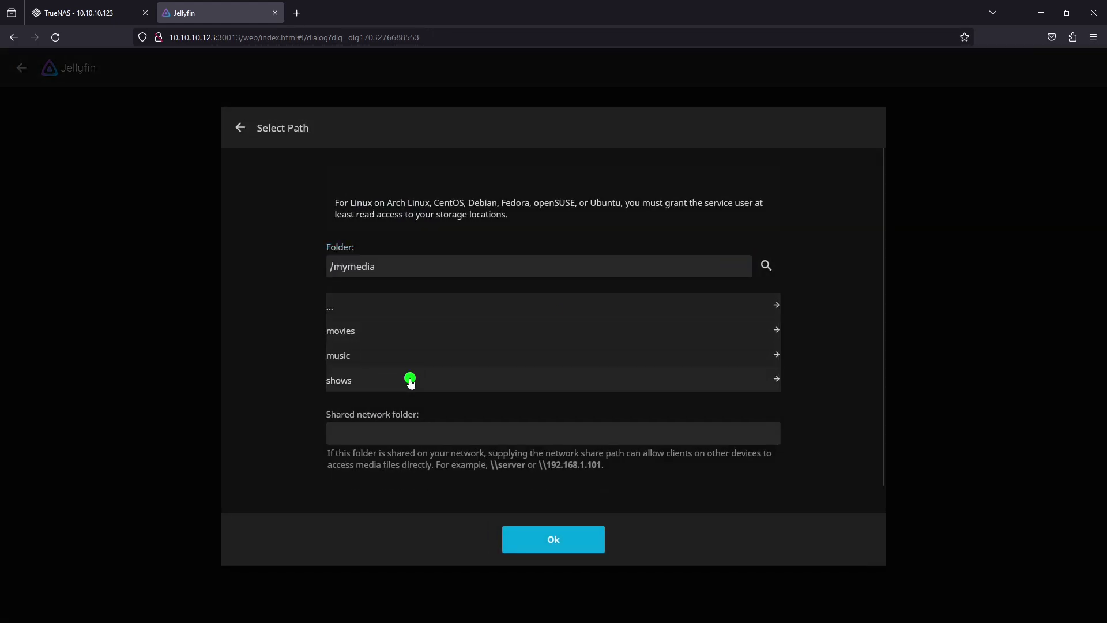
left_click(408, 382)
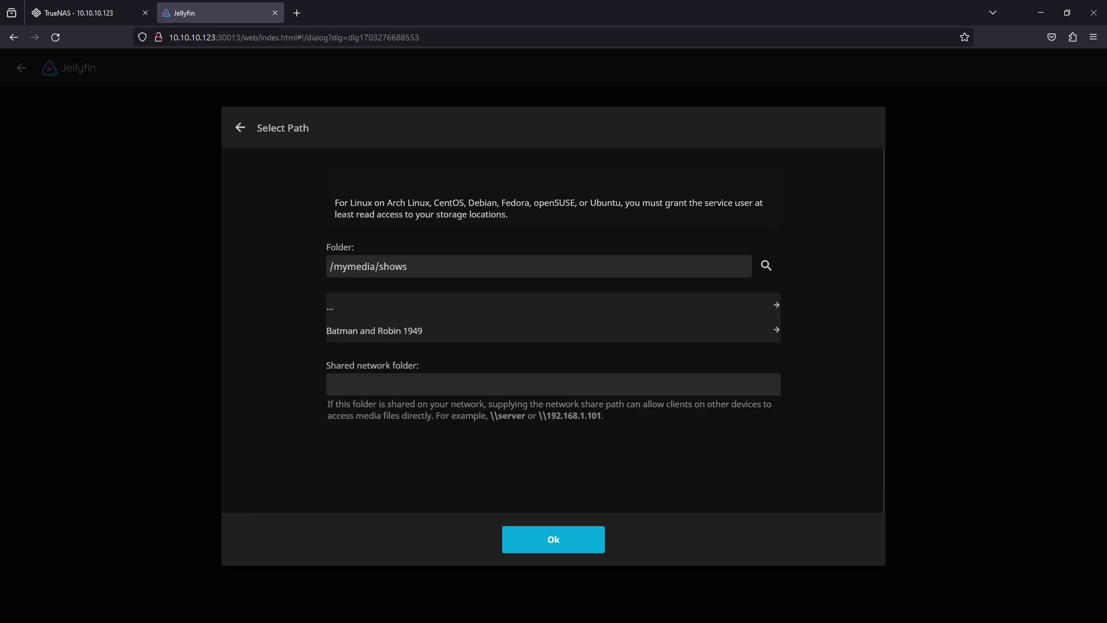
left_click(533, 532)
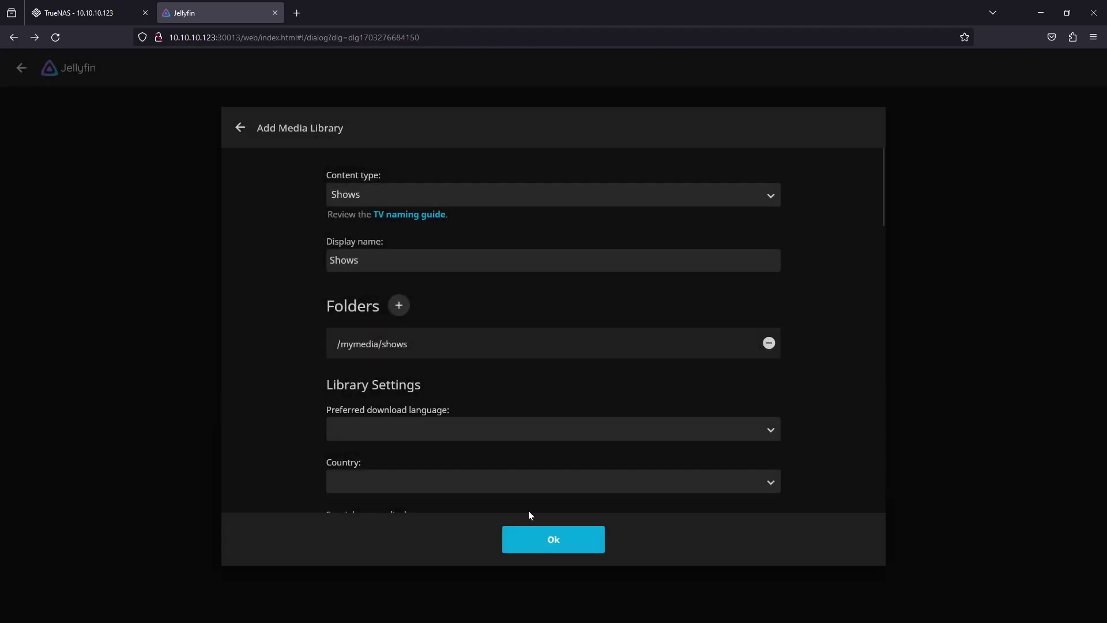
Give the Shows library English as download language and Australia as country, then save it
left_click(486, 428)
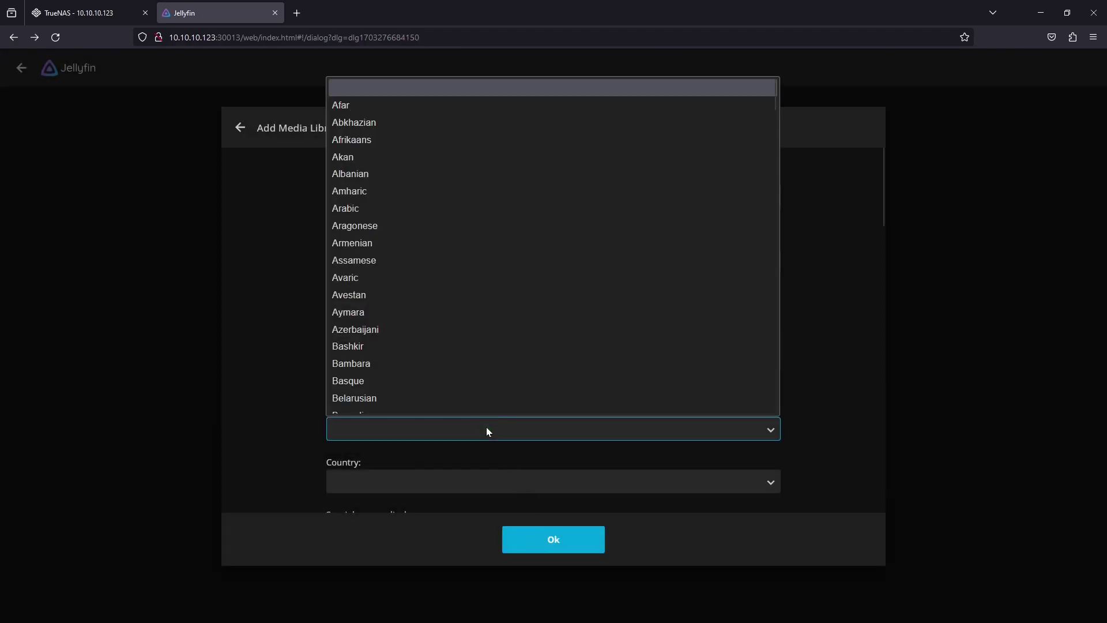
key("e")
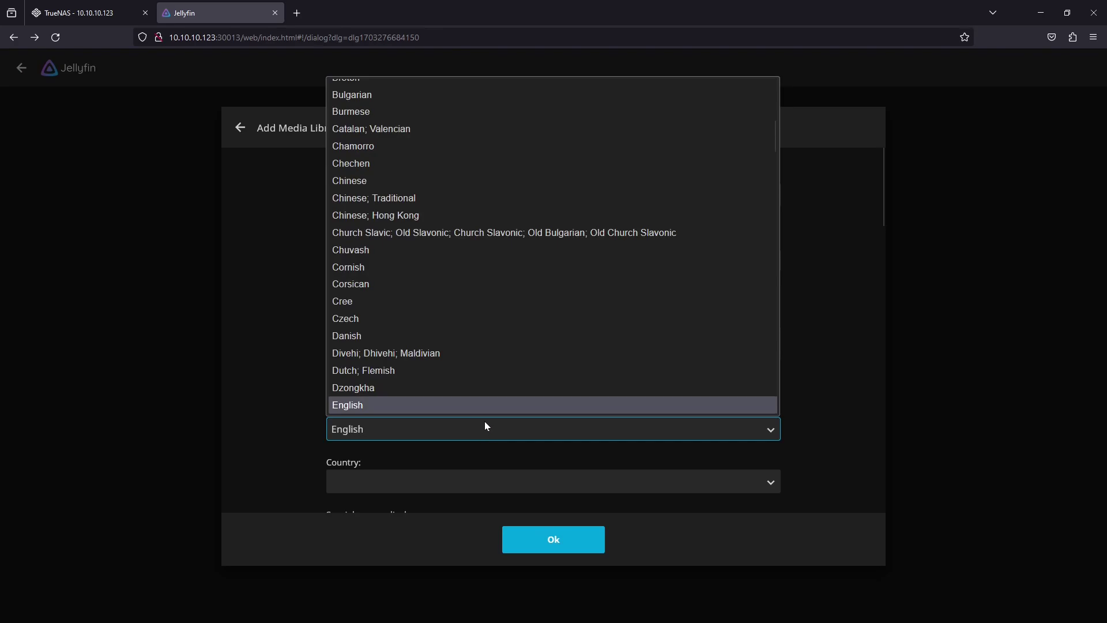
left_click(484, 409)
left_click(467, 488)
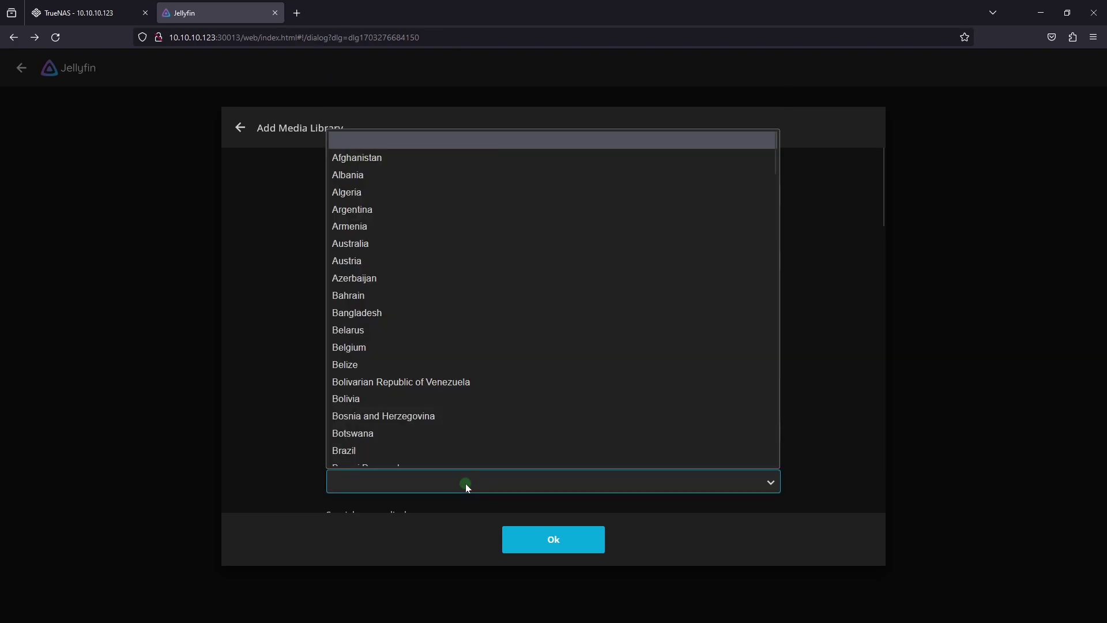
left_click(459, 238)
left_click(548, 537)
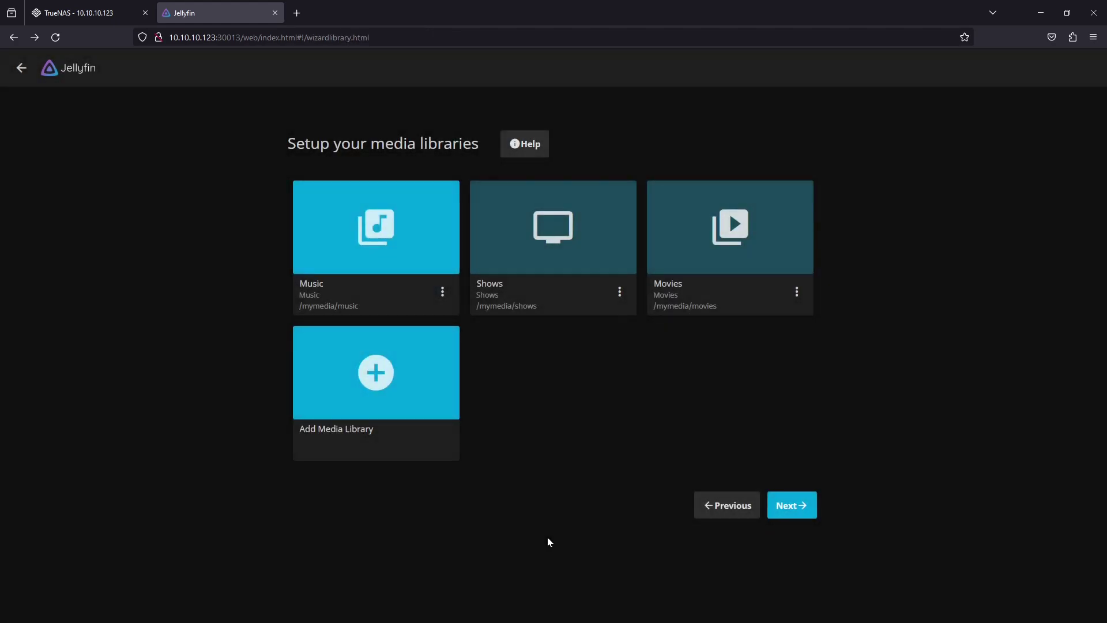
Set the default metadata country to Australia, keep the remote access defaults, and finish the wizard
left_click(800, 511)
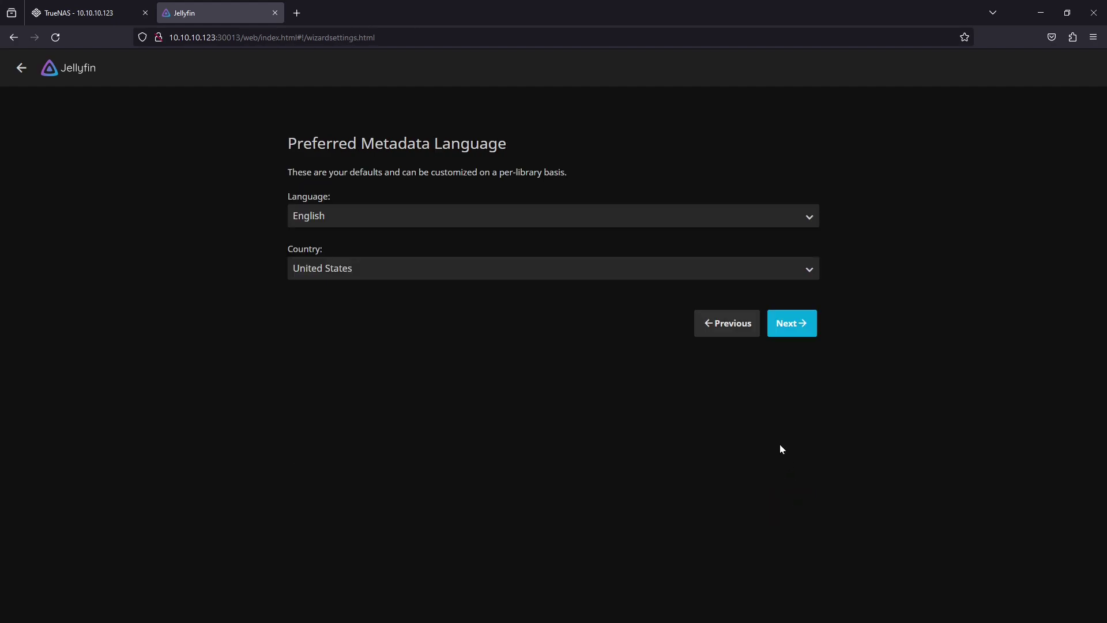
left_click(561, 271)
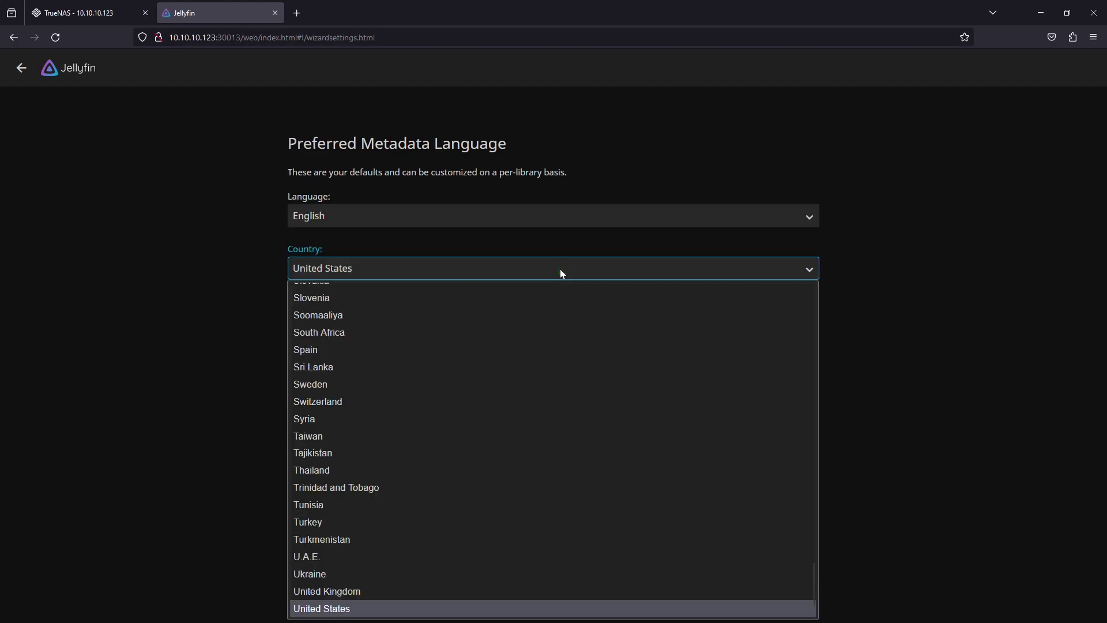
type("au")
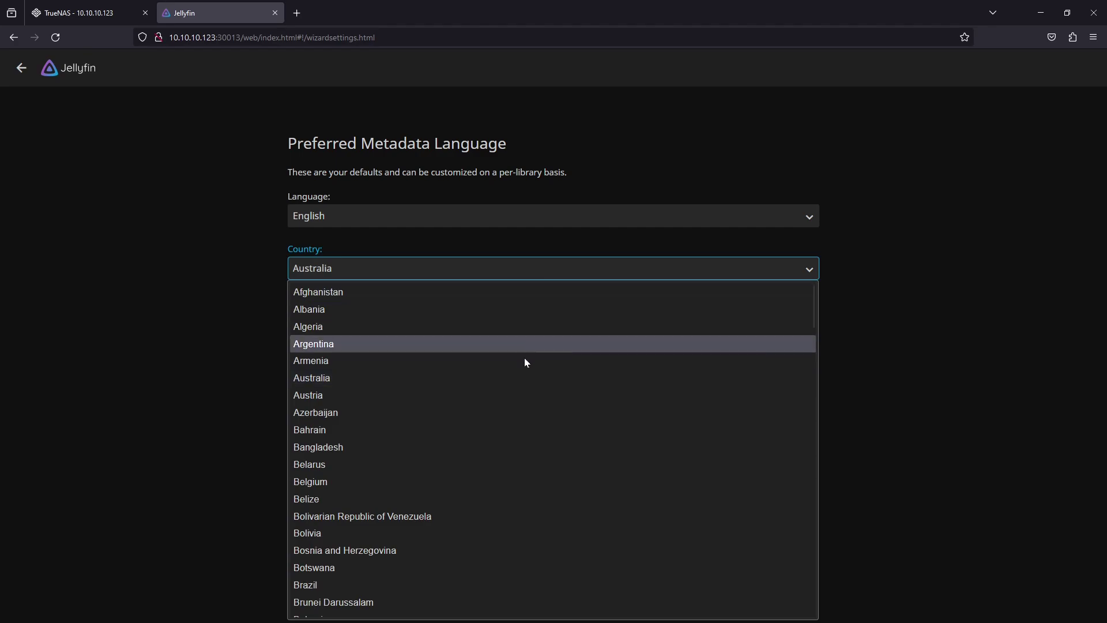
left_click(518, 375)
left_click(789, 331)
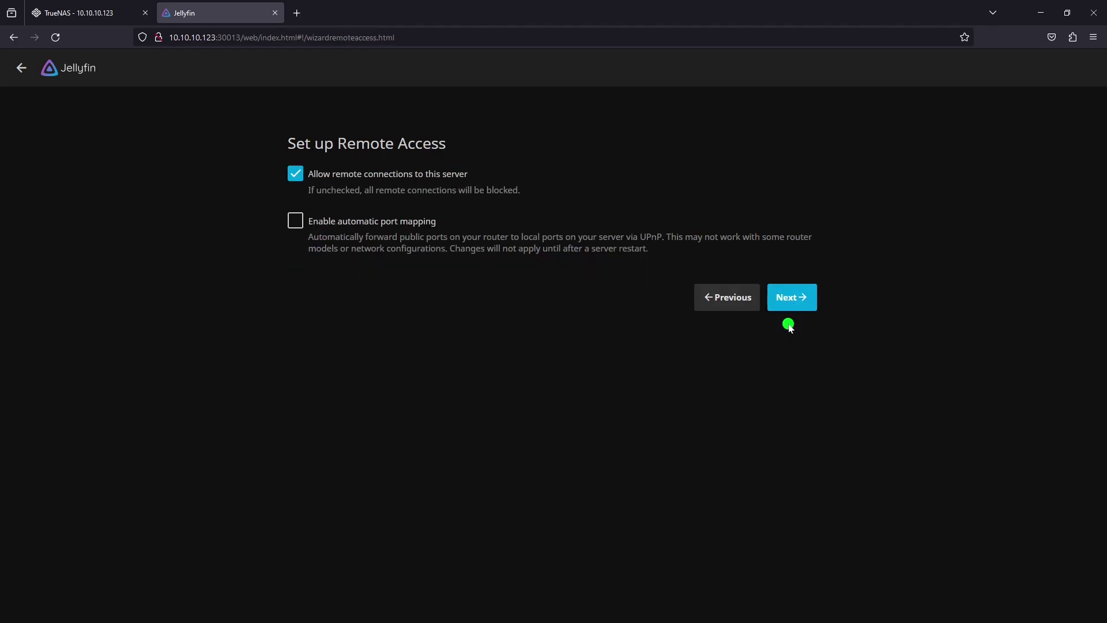
left_click(793, 297)
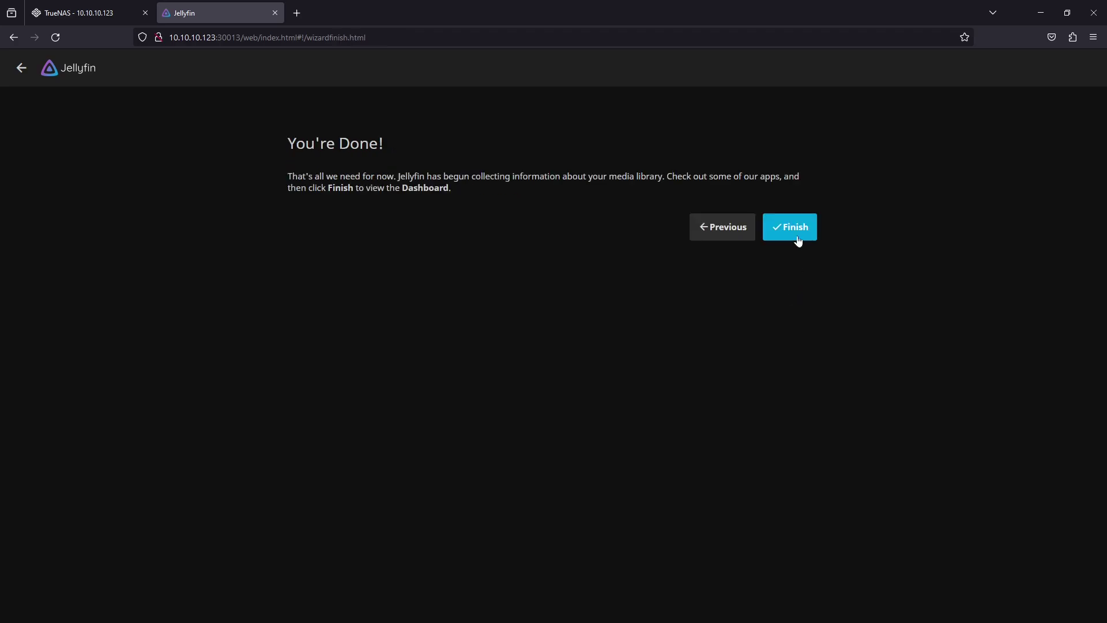
left_click(792, 225)
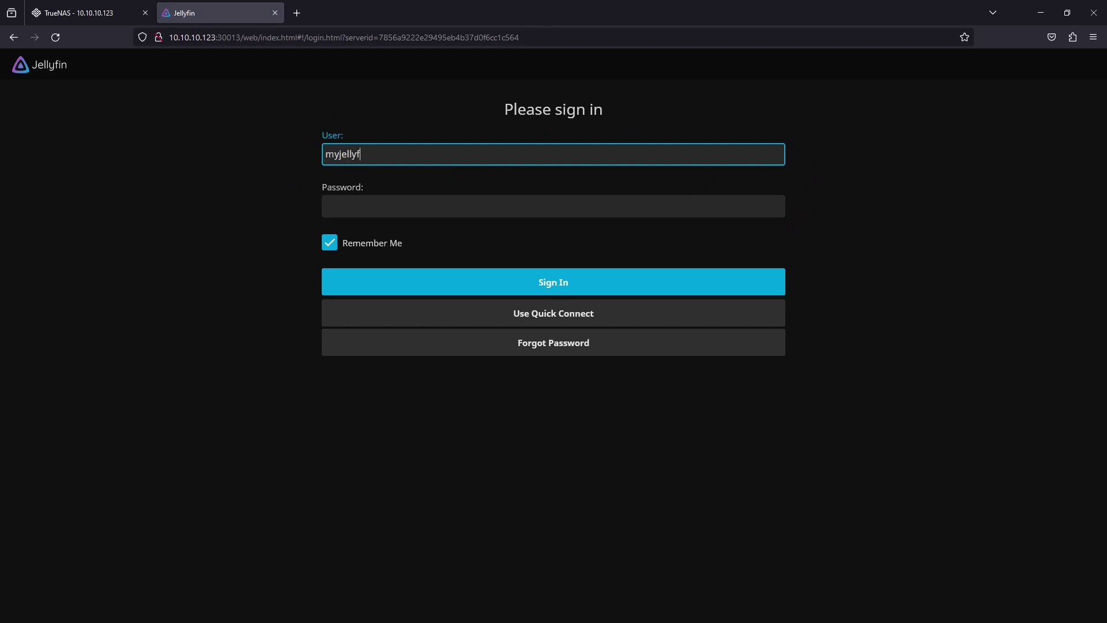
Sign in with the admin password, decline saving the login, and scroll through the home page
left_click(578, 207)
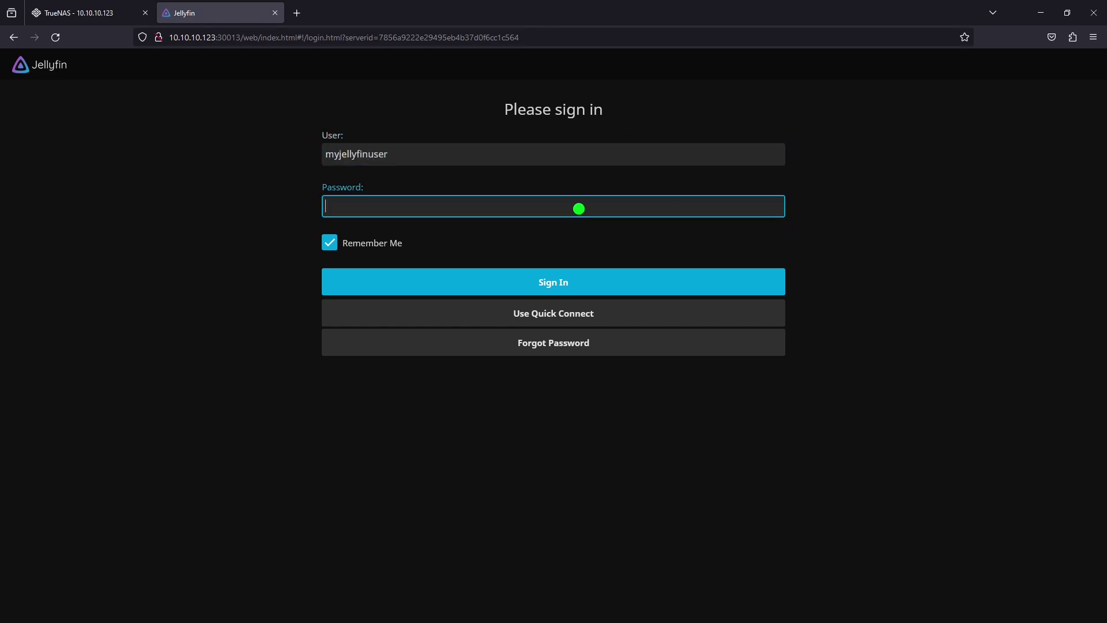
type("123456")
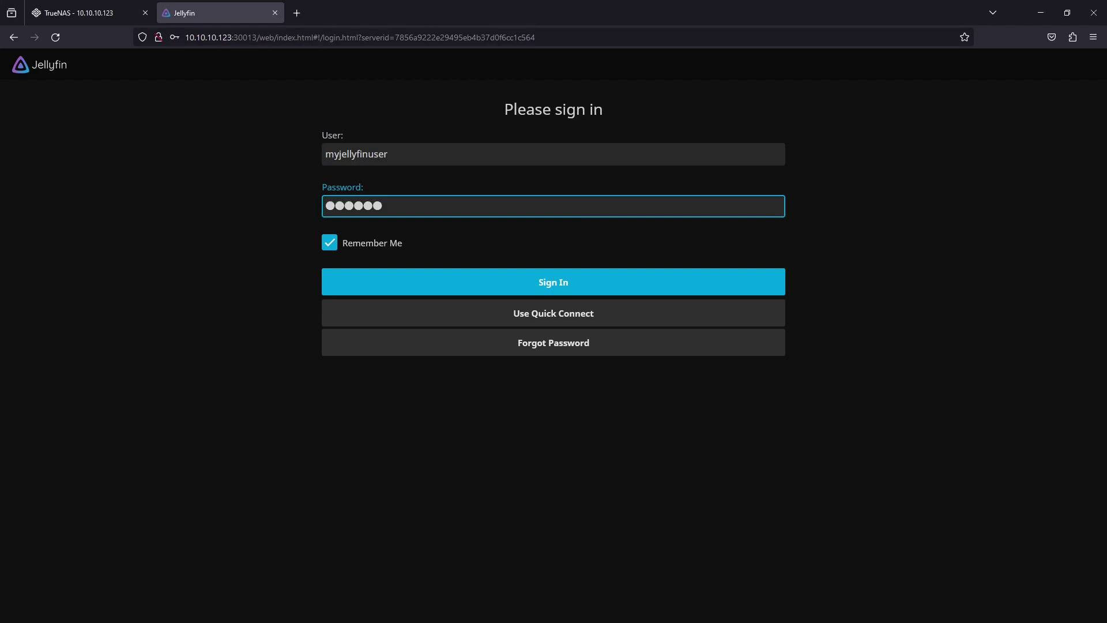
left_click(568, 285)
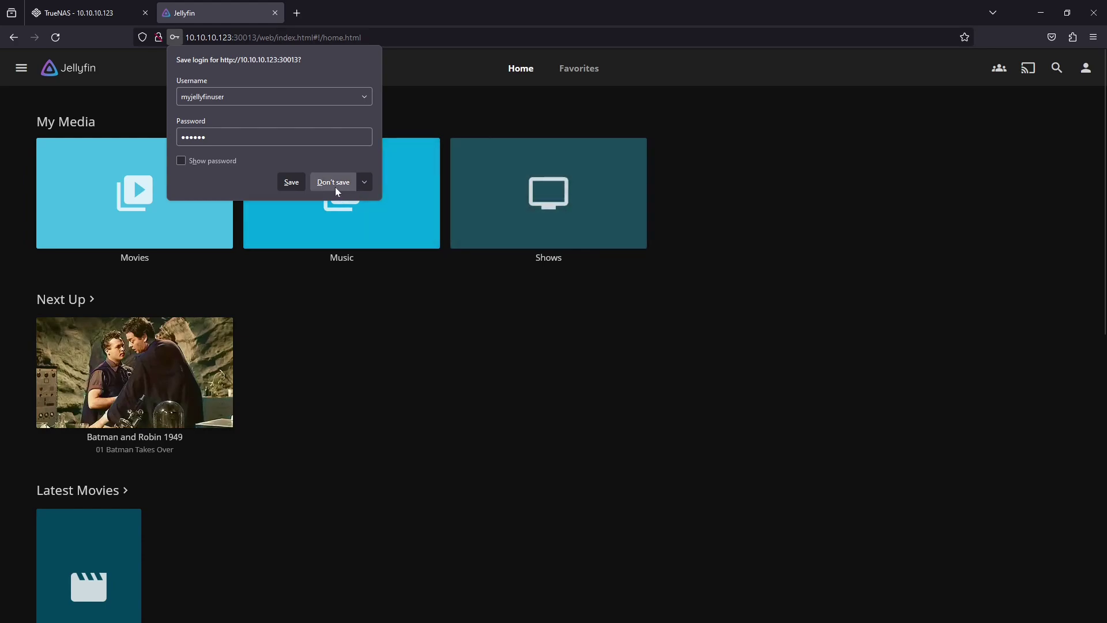
left_click(336, 186)
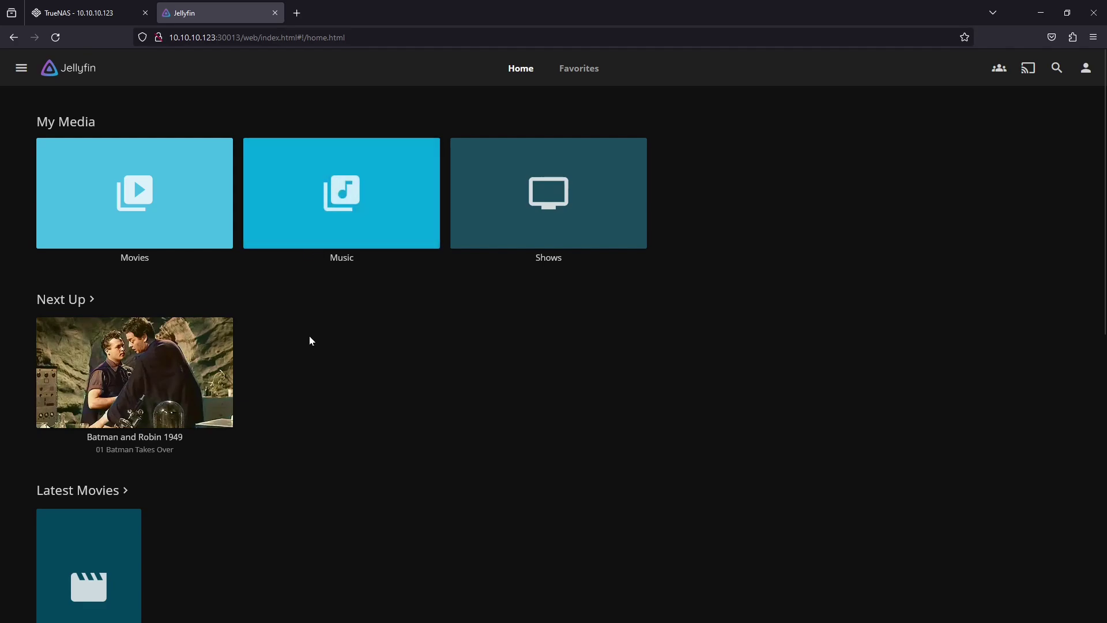
scroll(309, 337, "down", 5)
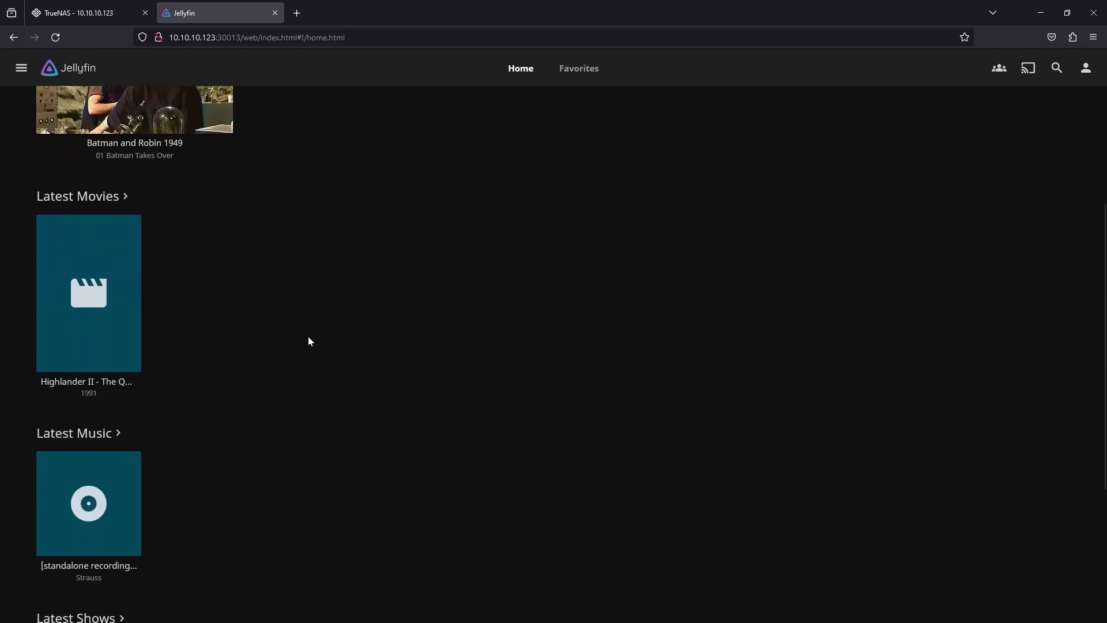
scroll(309, 337, "up", 5)
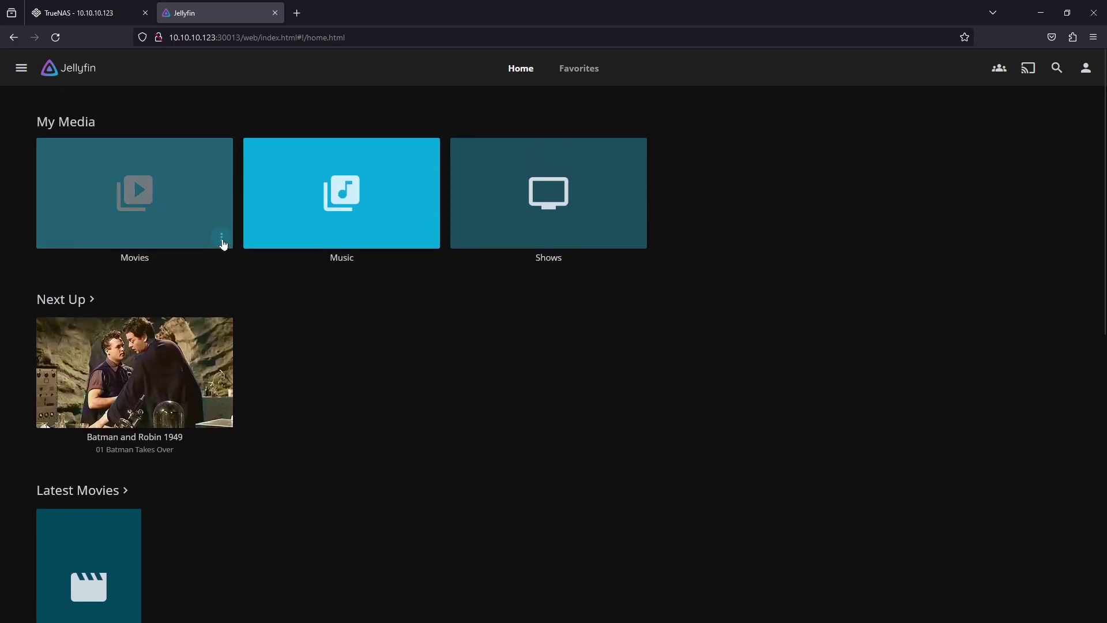
Run Refresh metadata on the Movies, Music and Shows libraries
left_click(221, 238)
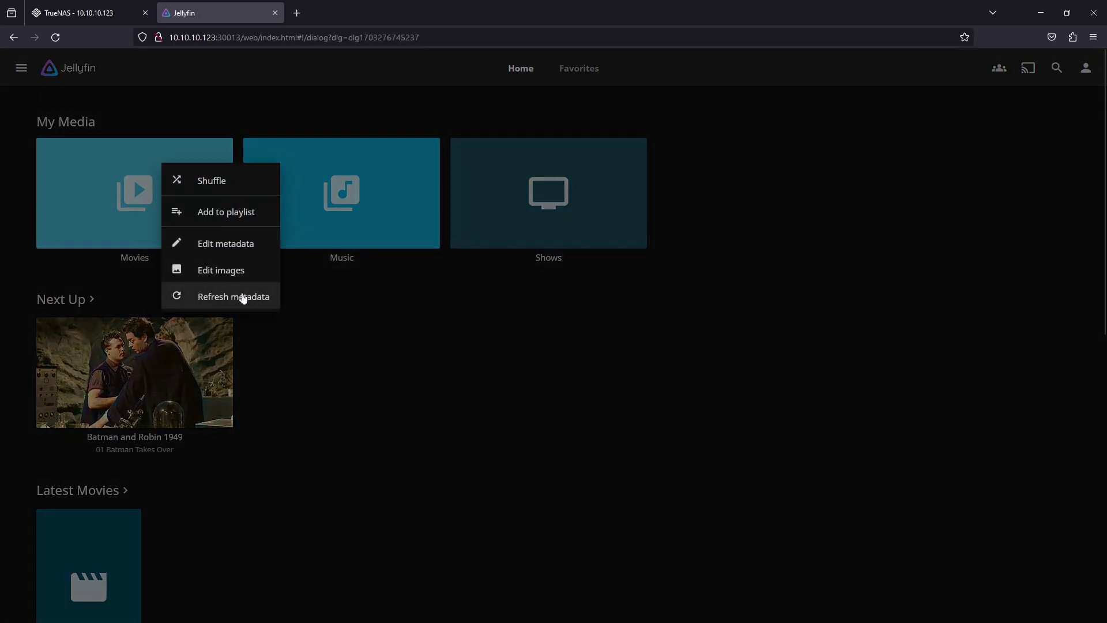
left_click(241, 295)
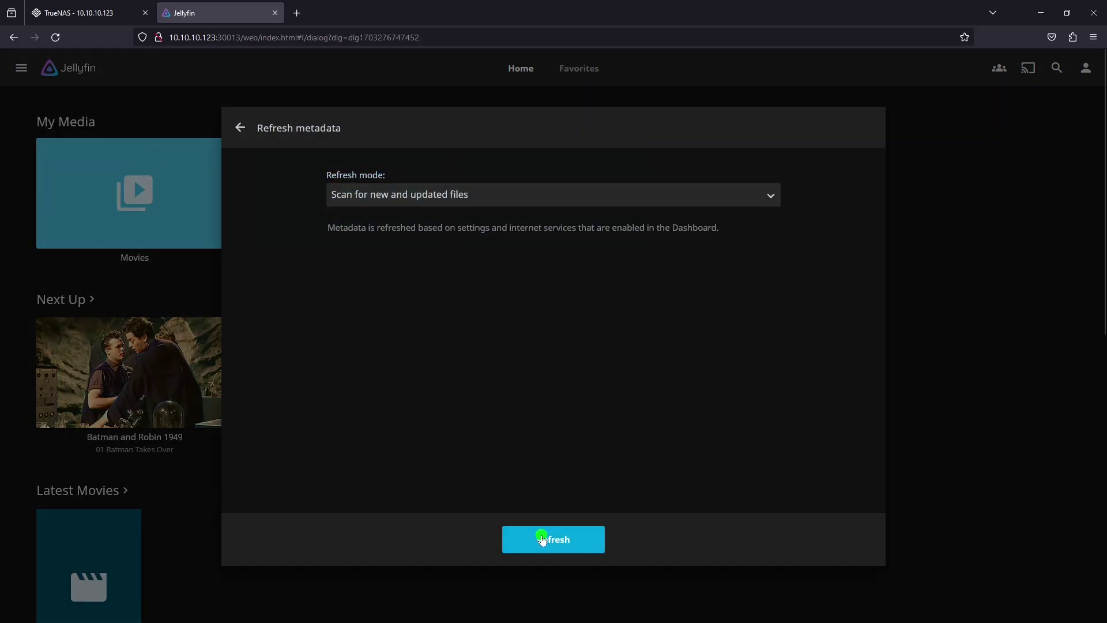
left_click(545, 538)
left_click(428, 239)
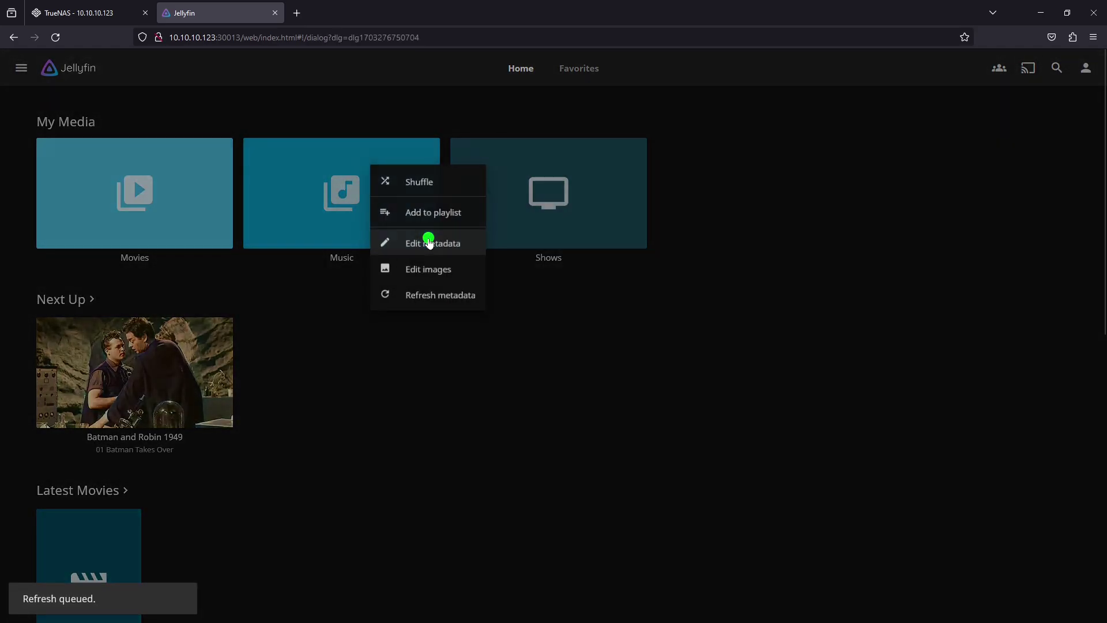
left_click(432, 297)
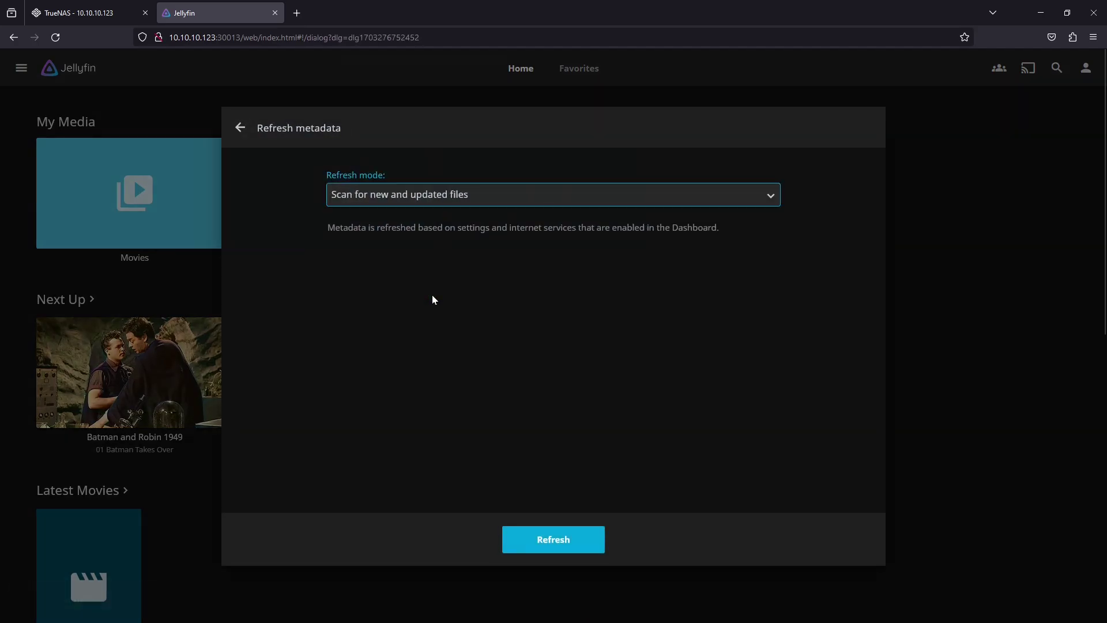
left_click(540, 531)
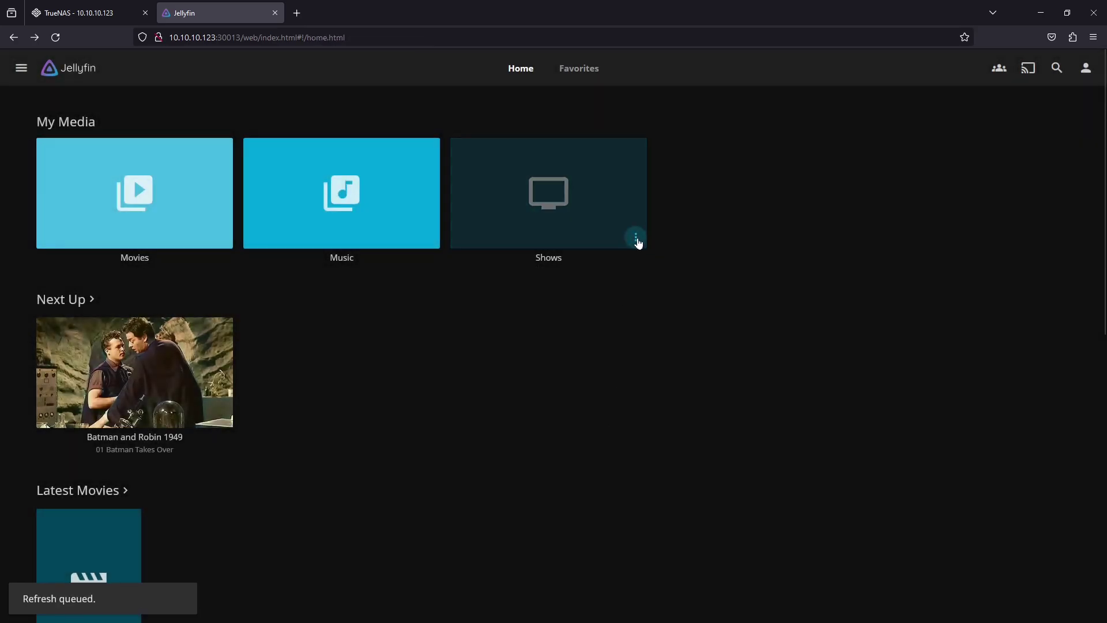
left_click(636, 241)
left_click(636, 297)
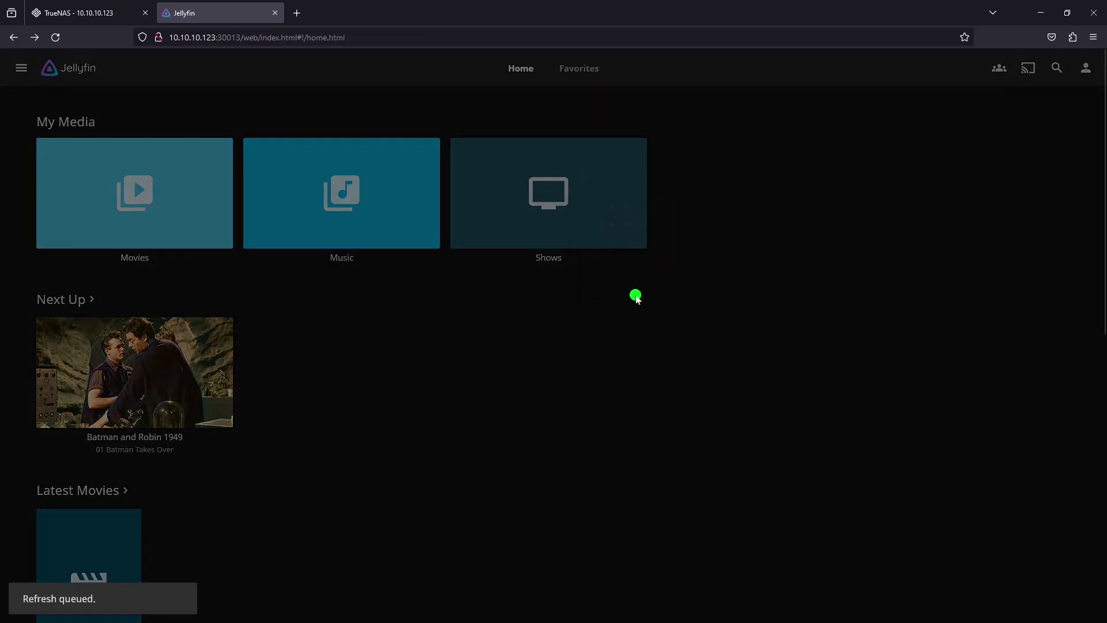
left_click(569, 538)
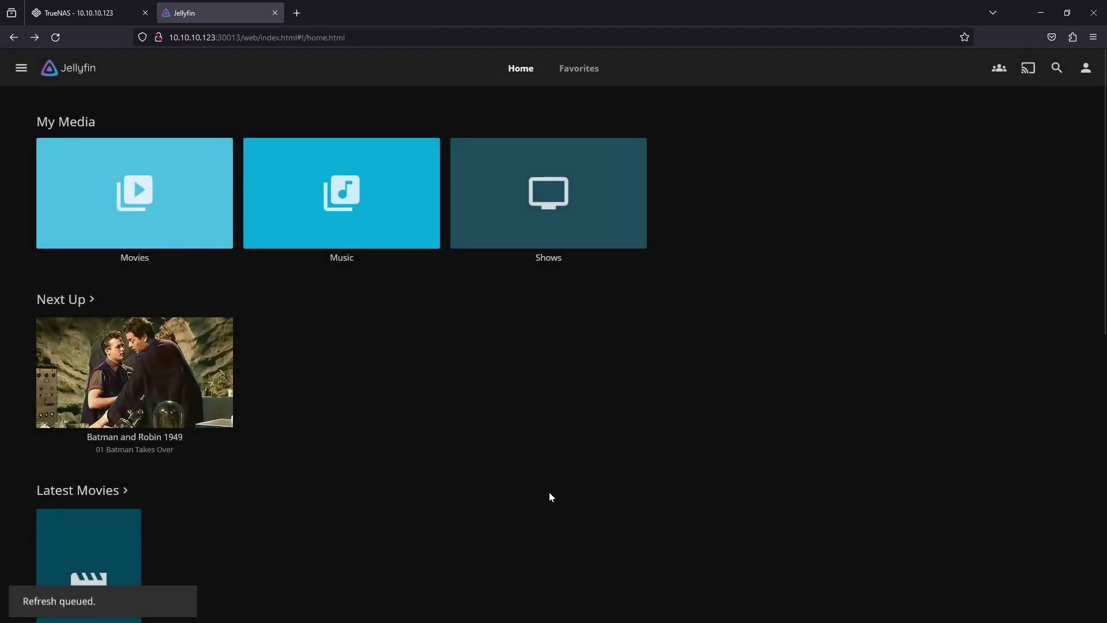
Reload the Jellyfin home page twice so the new artwork appears
right_click(441, 348)
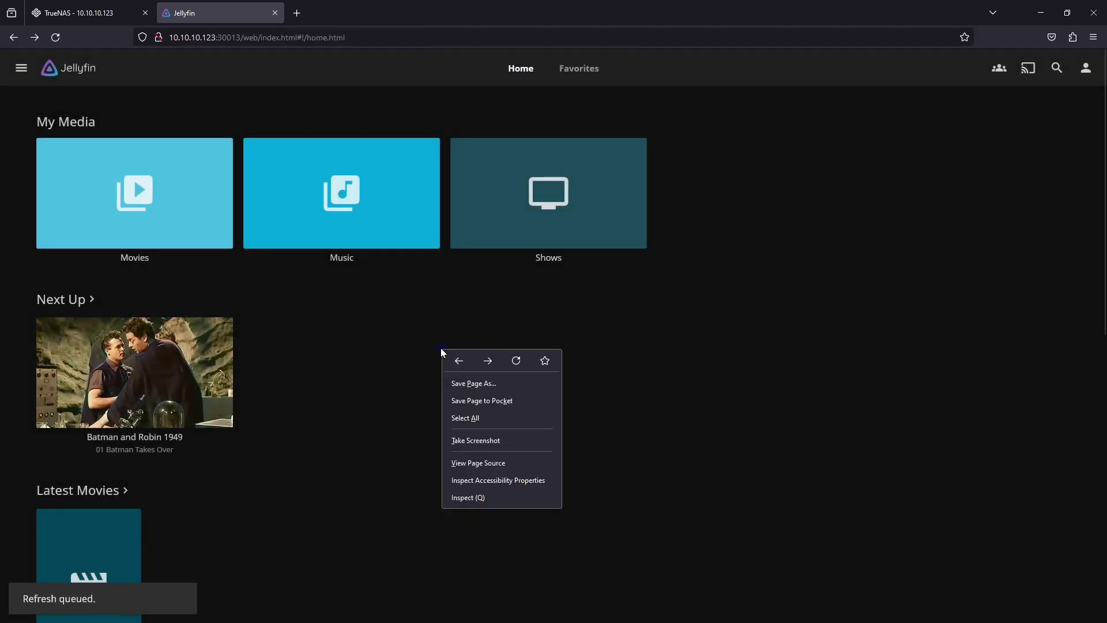
left_click(517, 362)
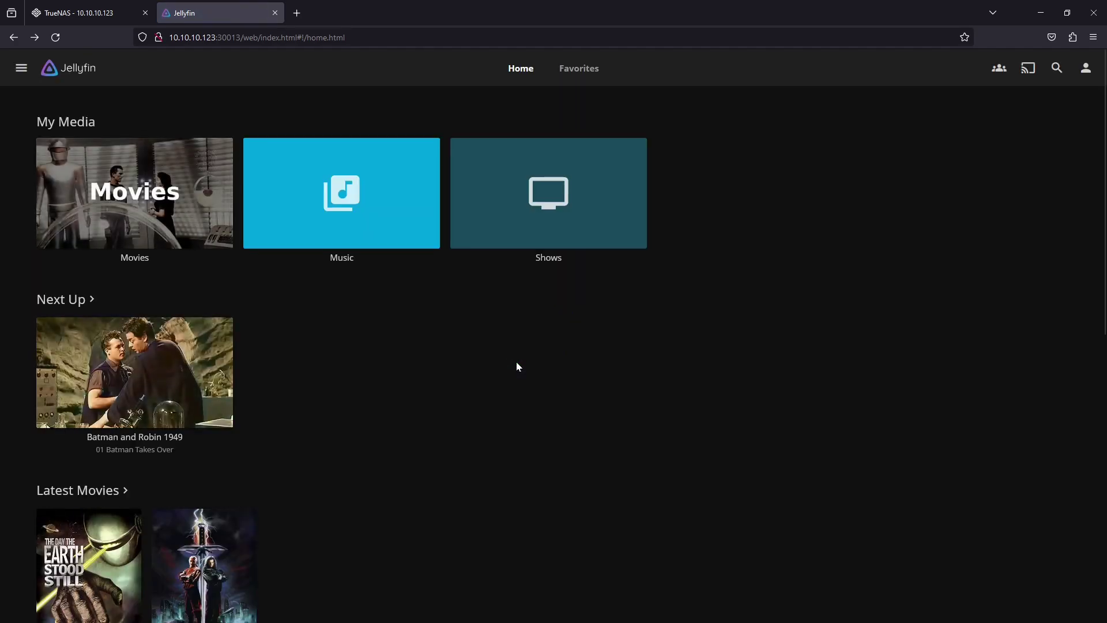
right_click(487, 337)
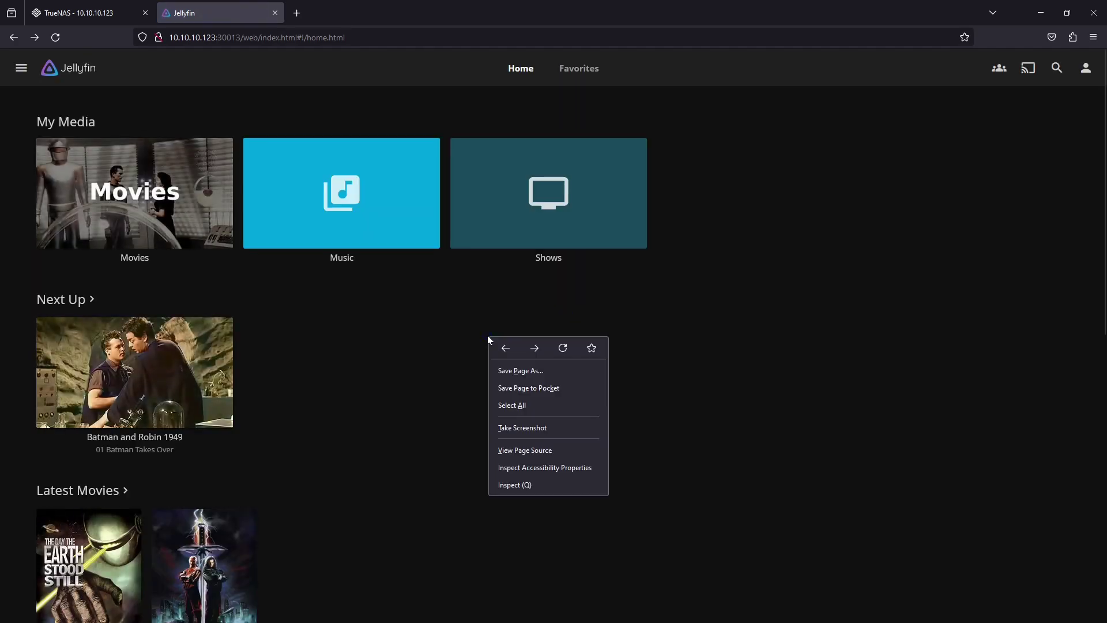
left_click(563, 348)
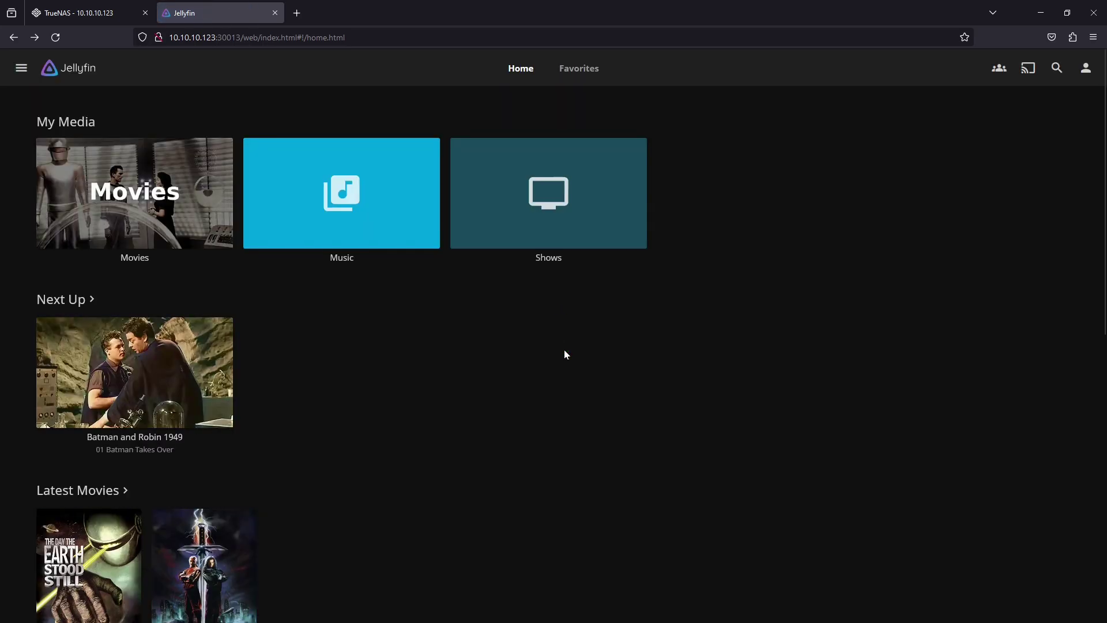
Look at the Music library, return Home, and play The Day the Earth Stood Still from Latest Movies
left_click(379, 212)
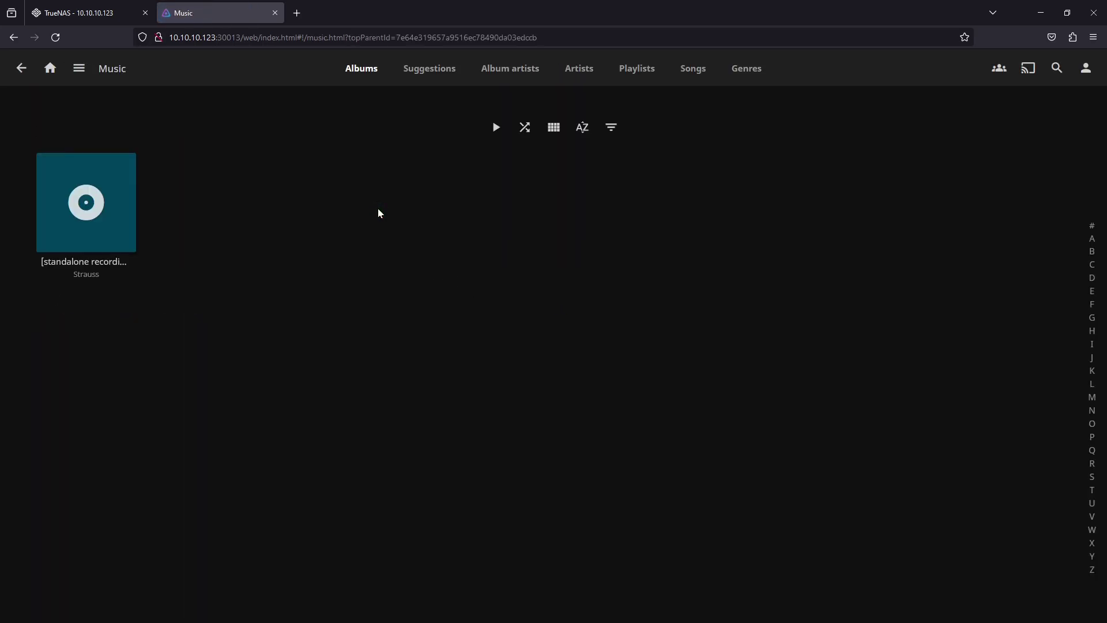
left_click(20, 68)
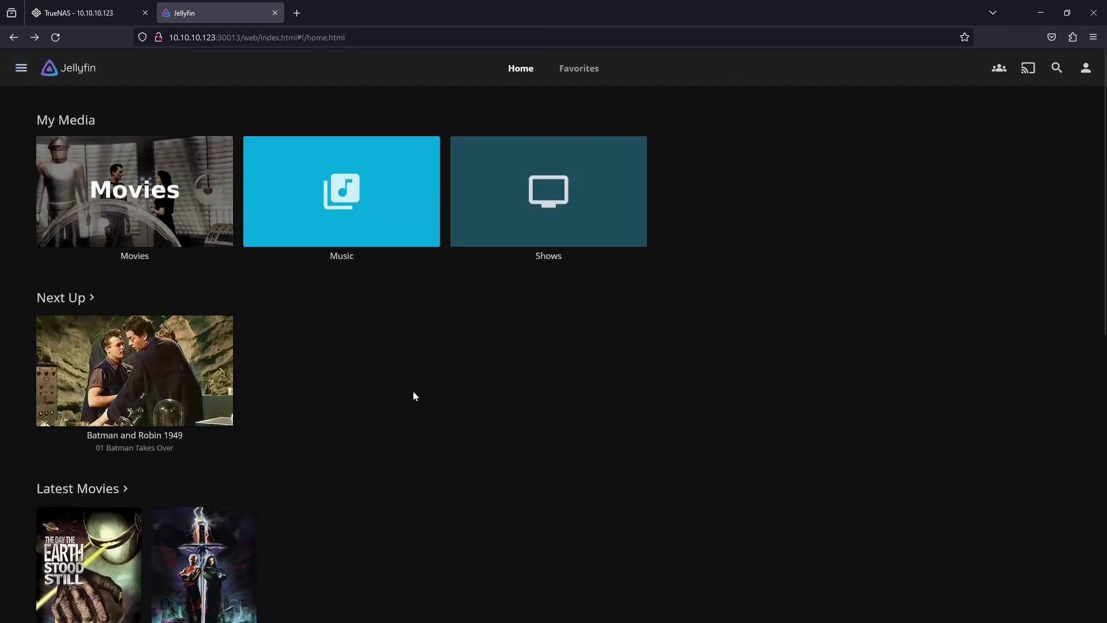
scroll(413, 396, "down", 3)
scroll(413, 396, "up", 3)
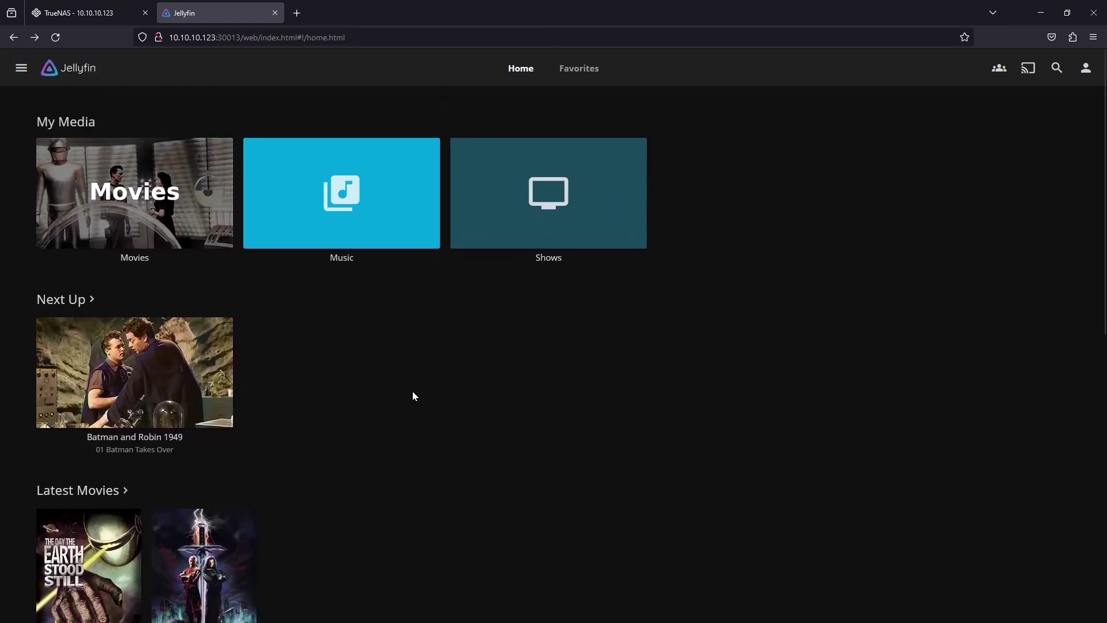
scroll(413, 396, "down", 2)
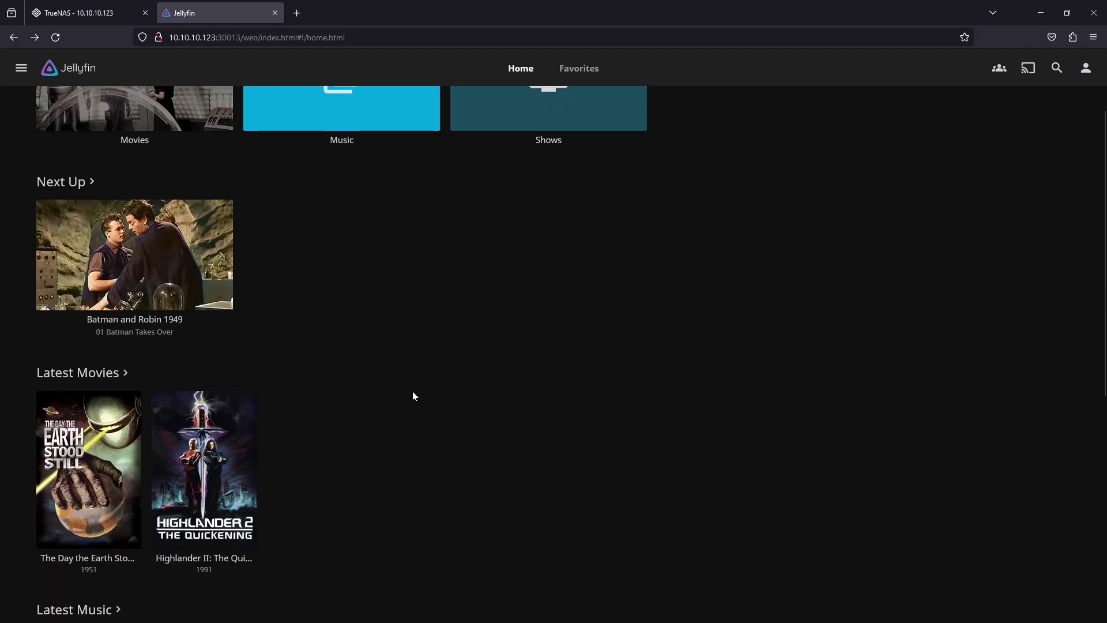
left_click(85, 460)
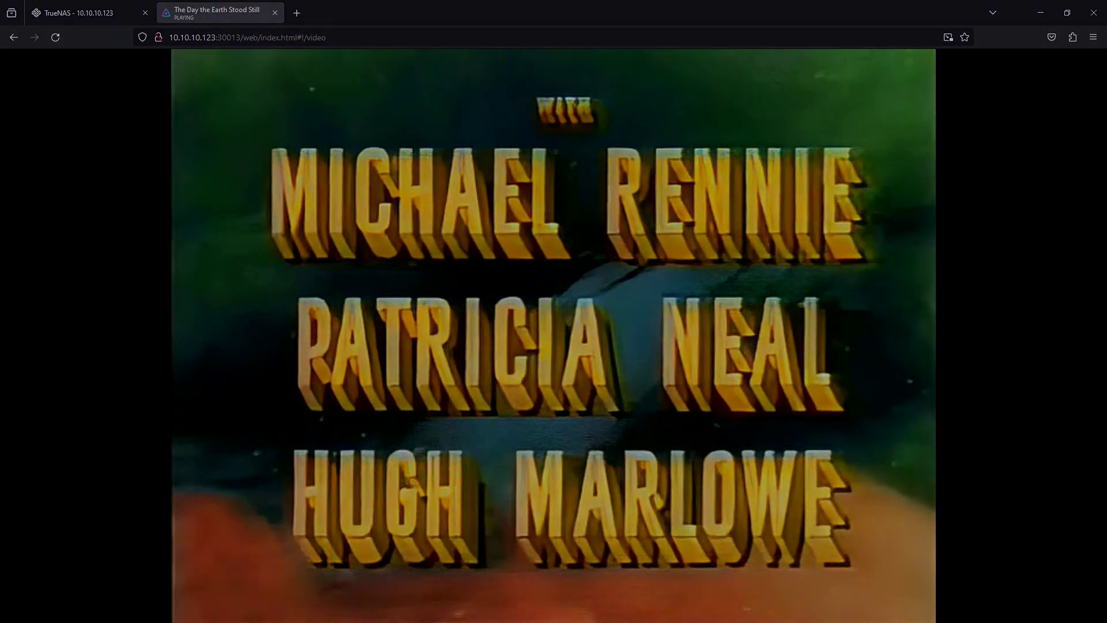
mouse_move(58, 481)
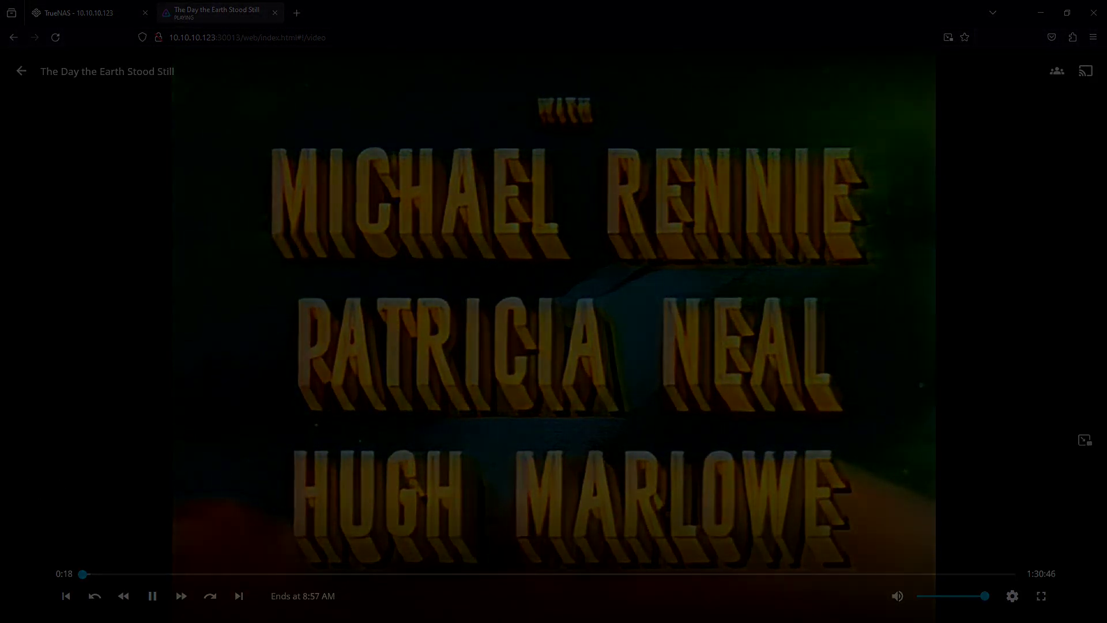